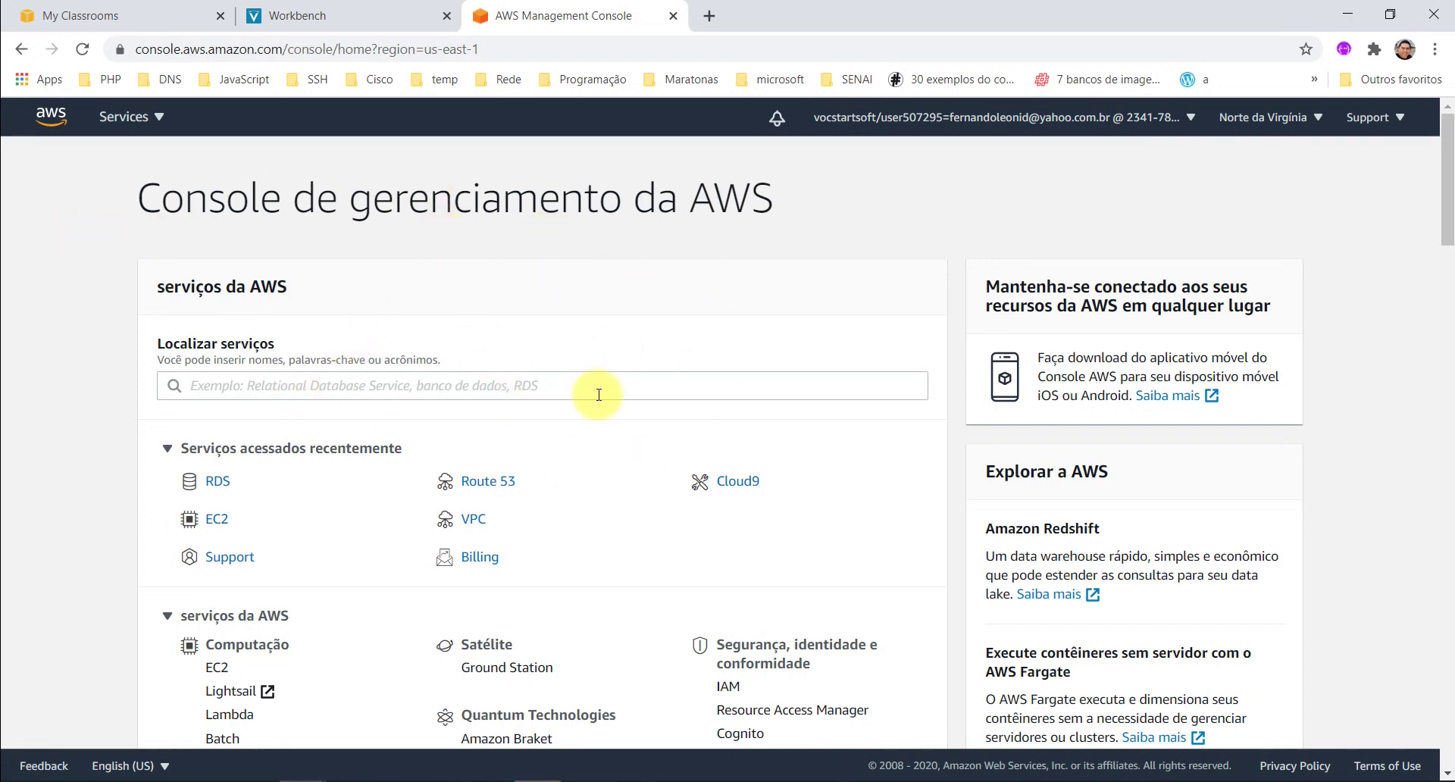
# Search the AWS services for "rds" and open the RDS service.
pyautogui.scroll(-8, 299, 345)
pyautogui.scroll(-3, 326, 450)
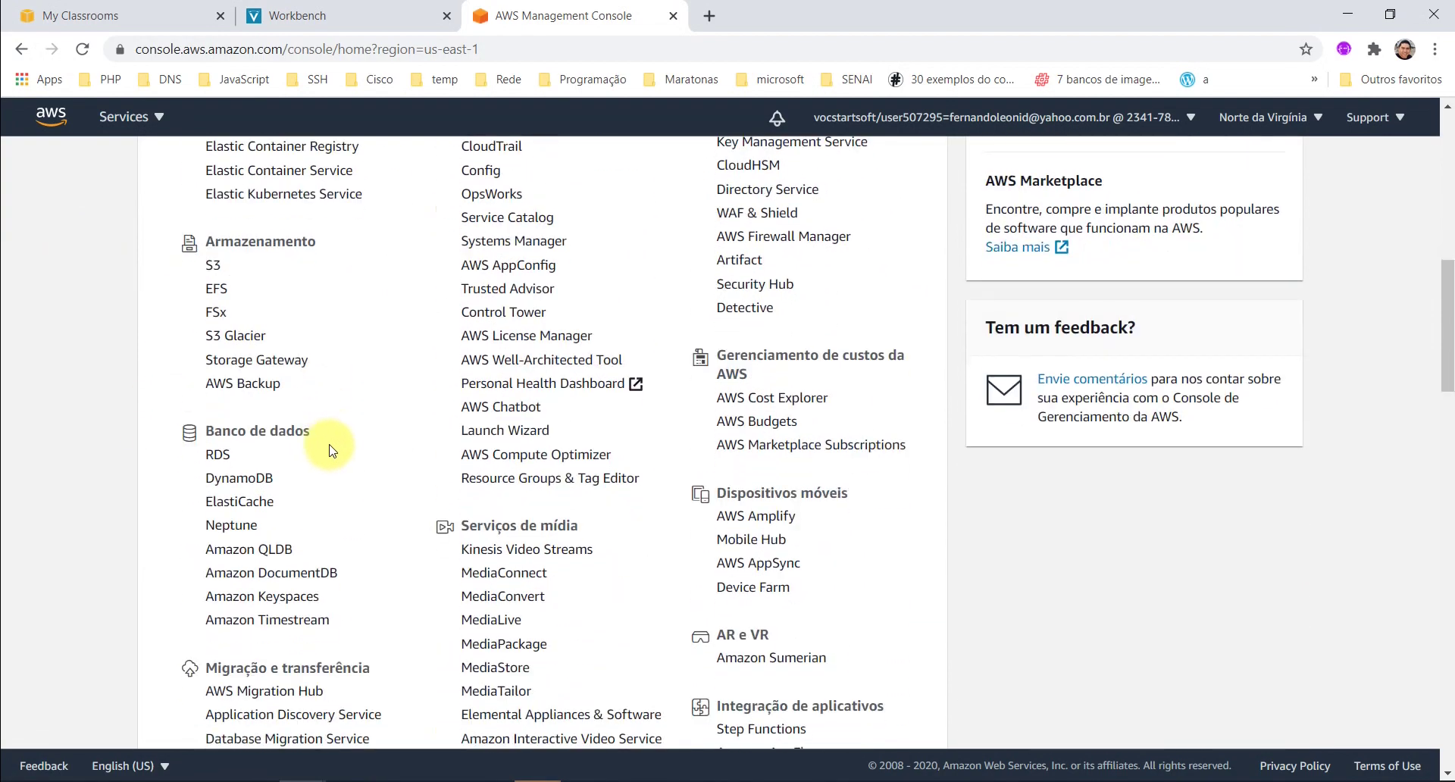
pyautogui.moveTo(196, 431); pyautogui.dragTo(324, 429)
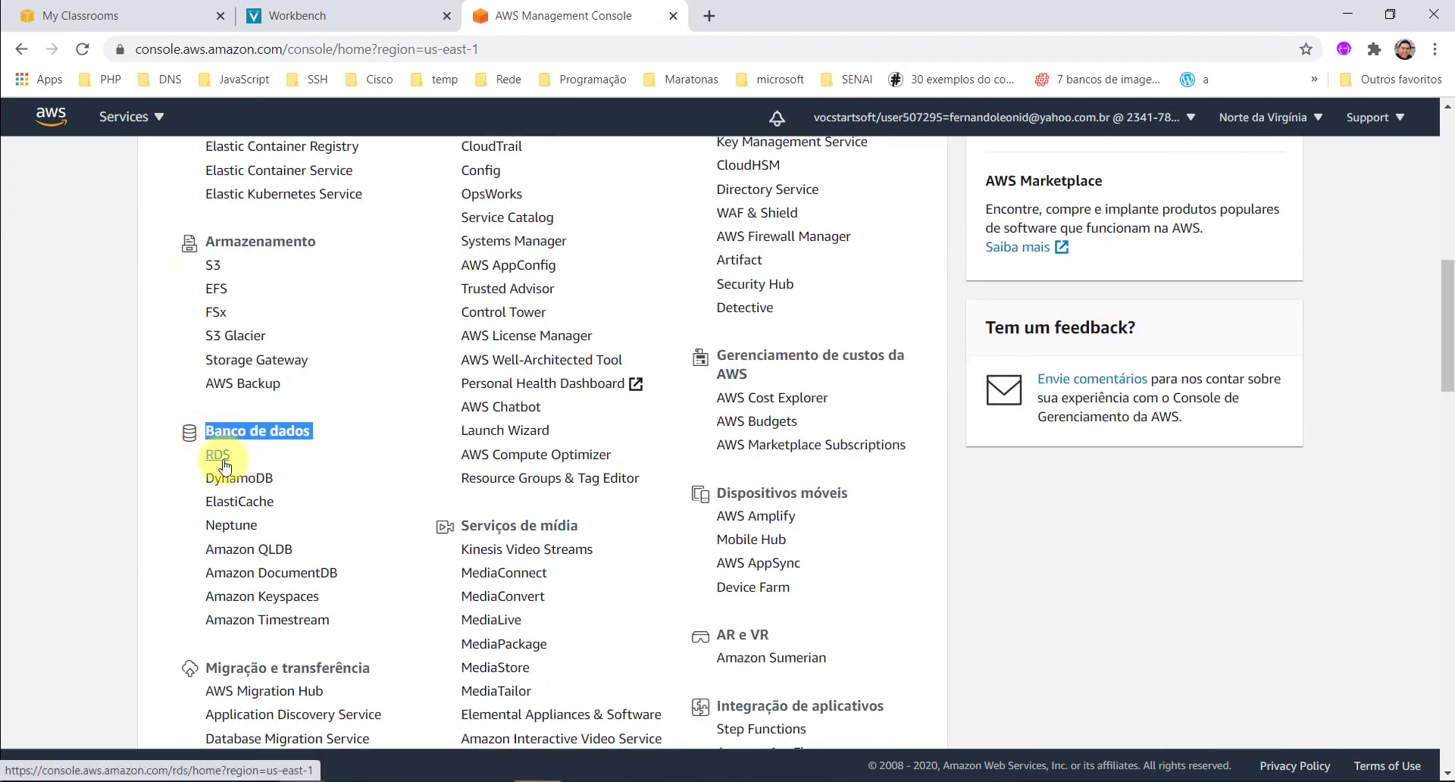
pyautogui.scroll(10, 228, 462)
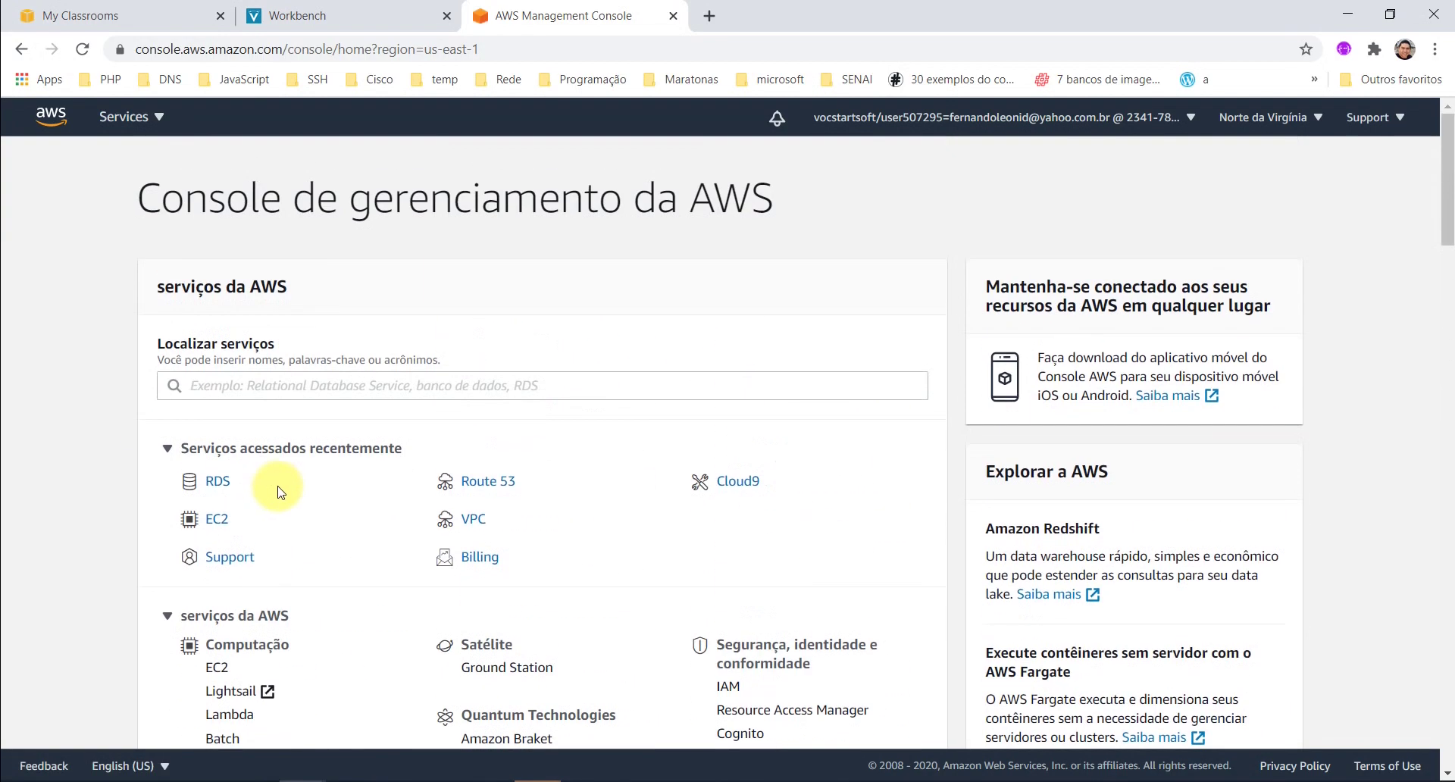
pyautogui.click(303, 386)
pyautogui.write('rds')
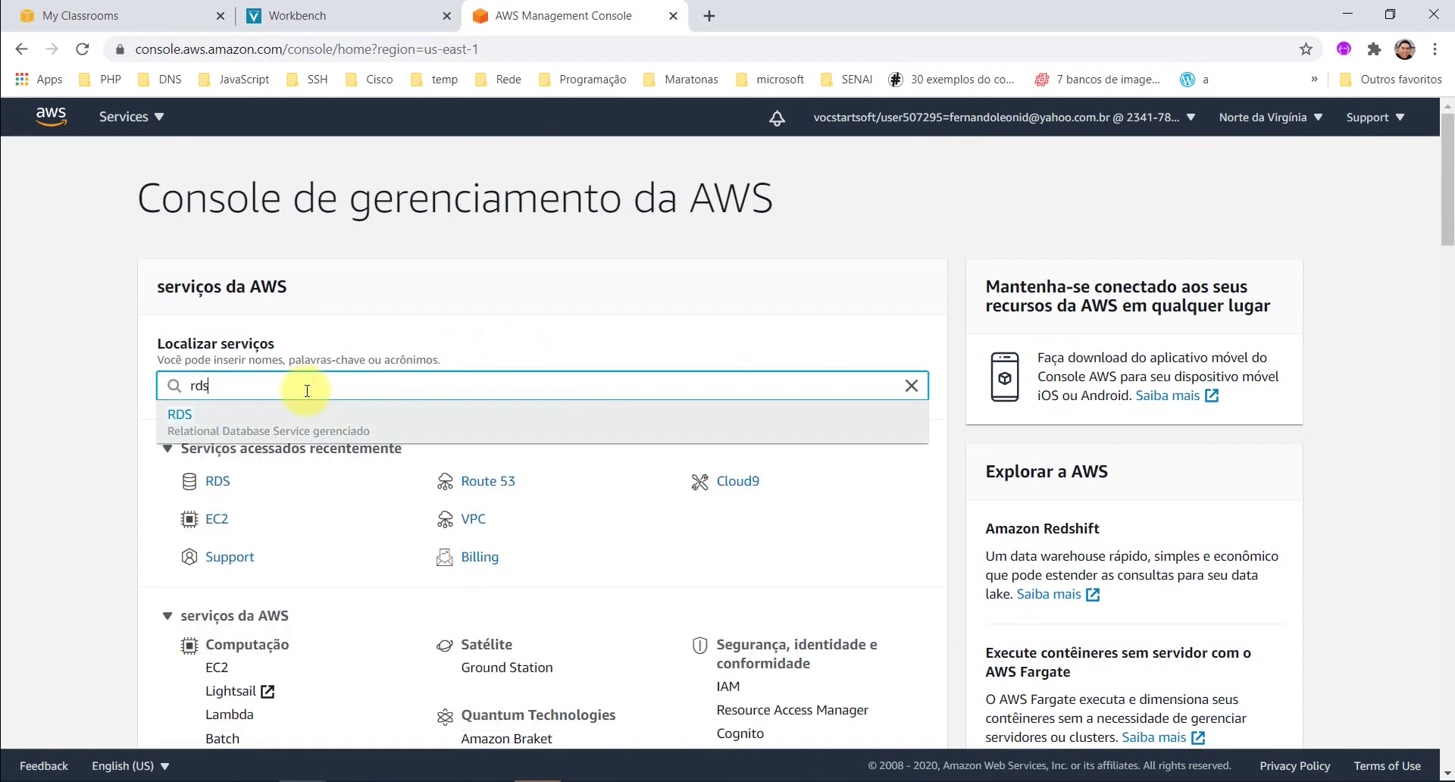
pyautogui.click(182, 414)
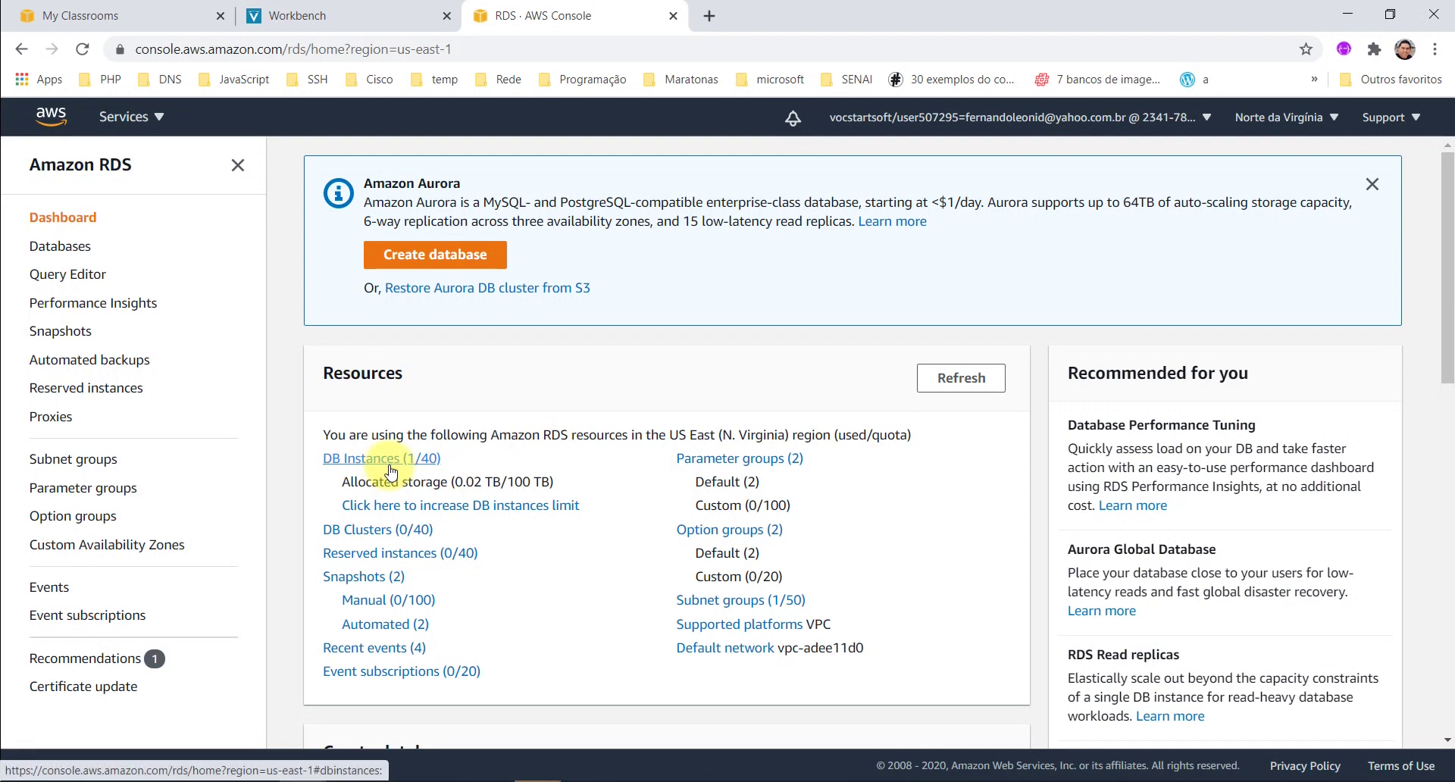
# Start creating a new database with Standard Create as the creation method.
pyautogui.click(455, 270)
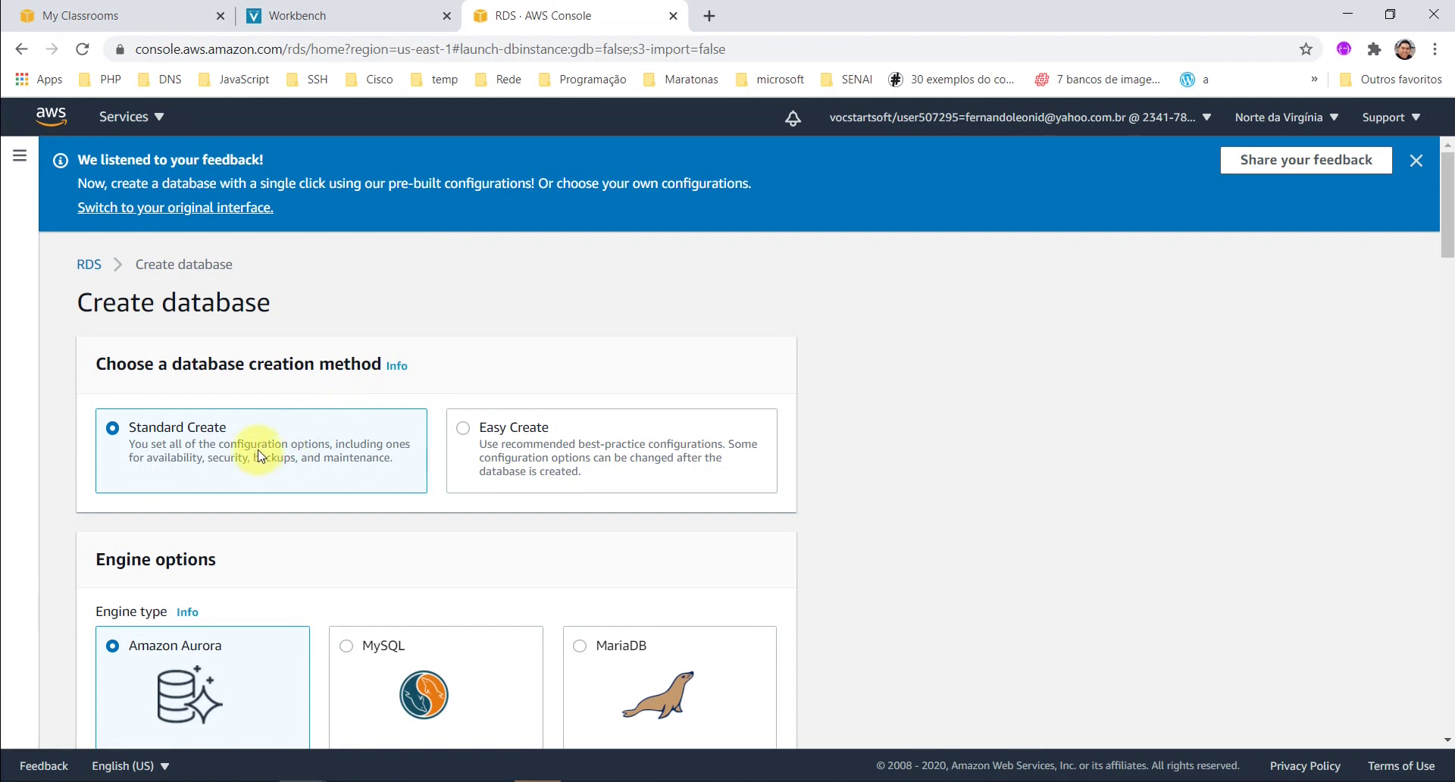
pyautogui.moveTo(135, 426); pyautogui.dragTo(192, 434)
pyautogui.moveTo(486, 426); pyautogui.dragTo(519, 414)
pyautogui.click(520, 413)
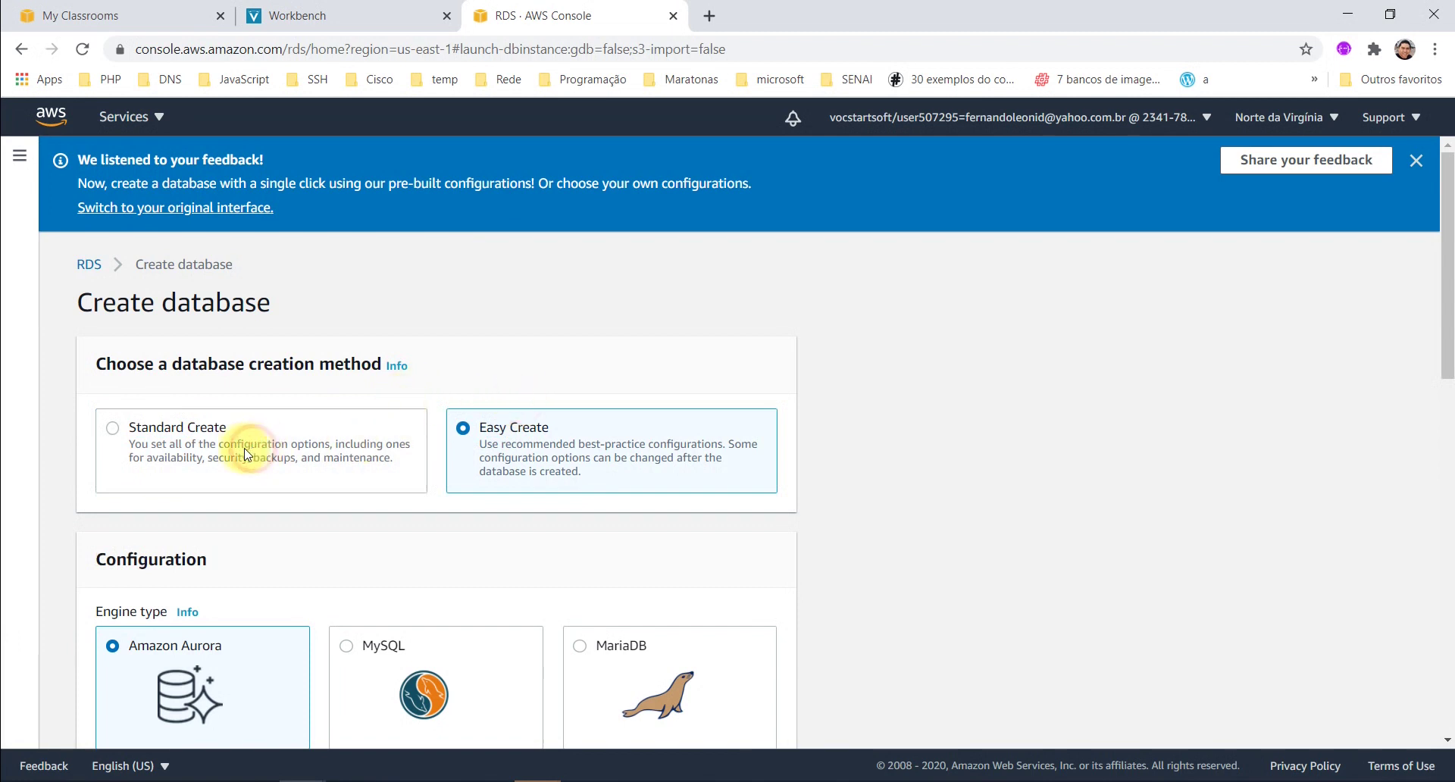
pyautogui.click(167, 436)
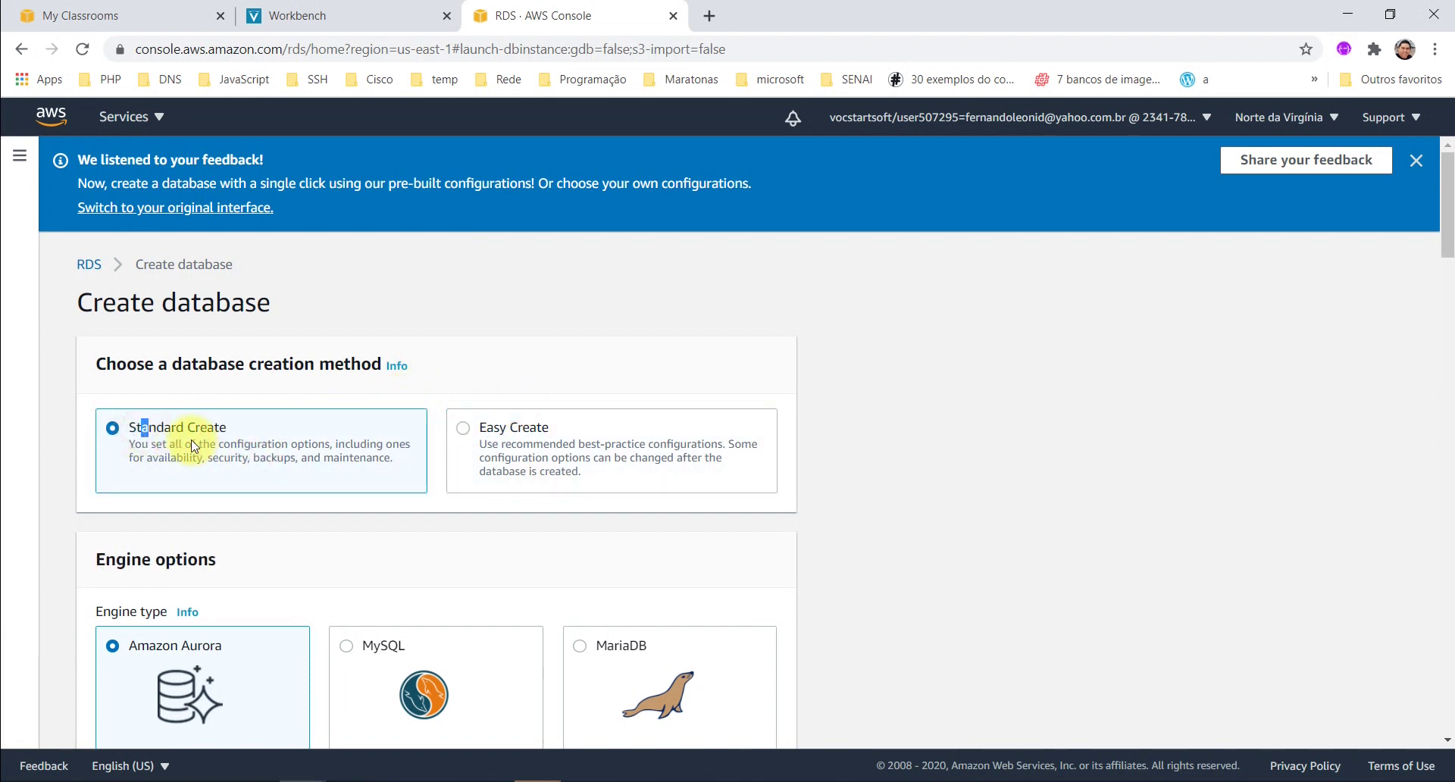
pyautogui.click(229, 449)
# Choose MariaDB as the engine type and Free tier as the template.
pyautogui.scroll(-4, 552, 465)
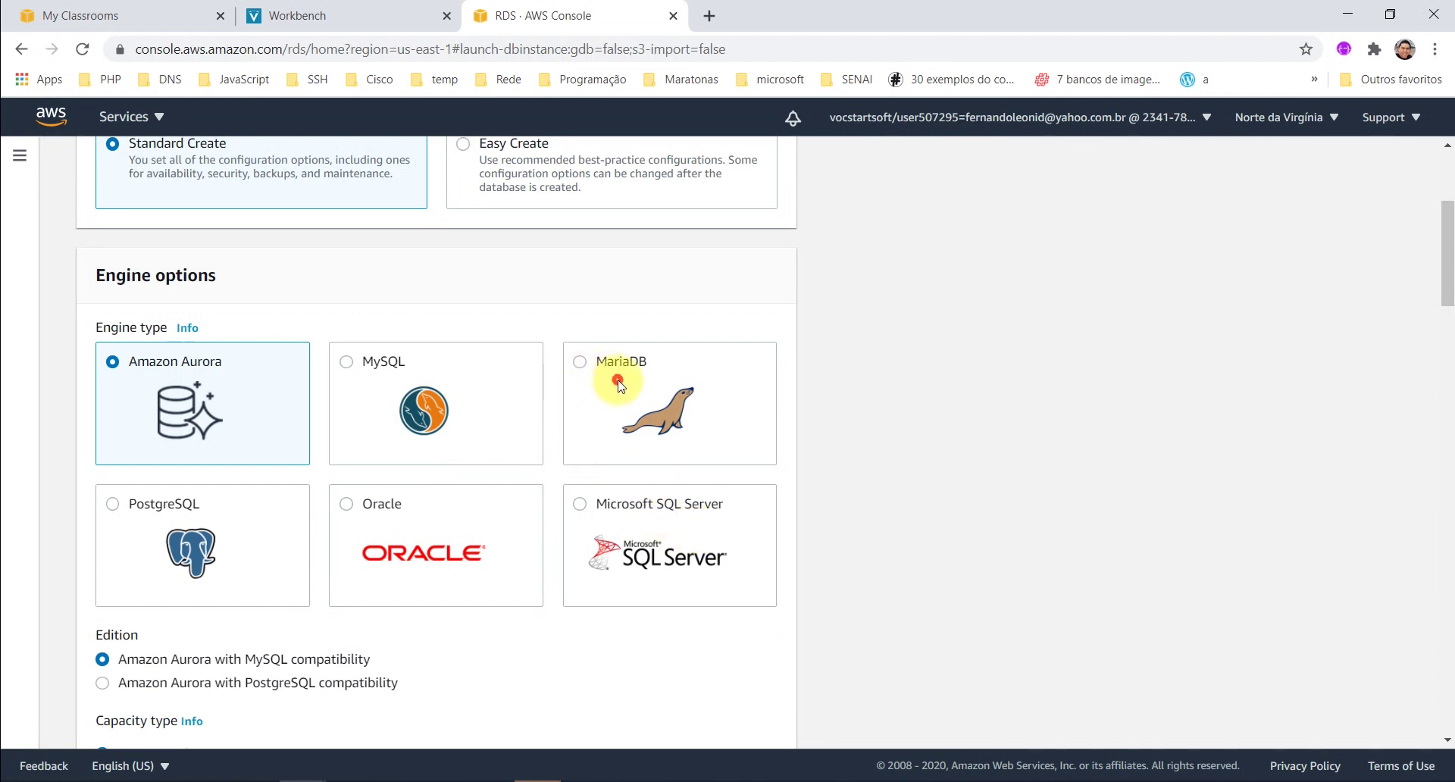
pyautogui.click(589, 373)
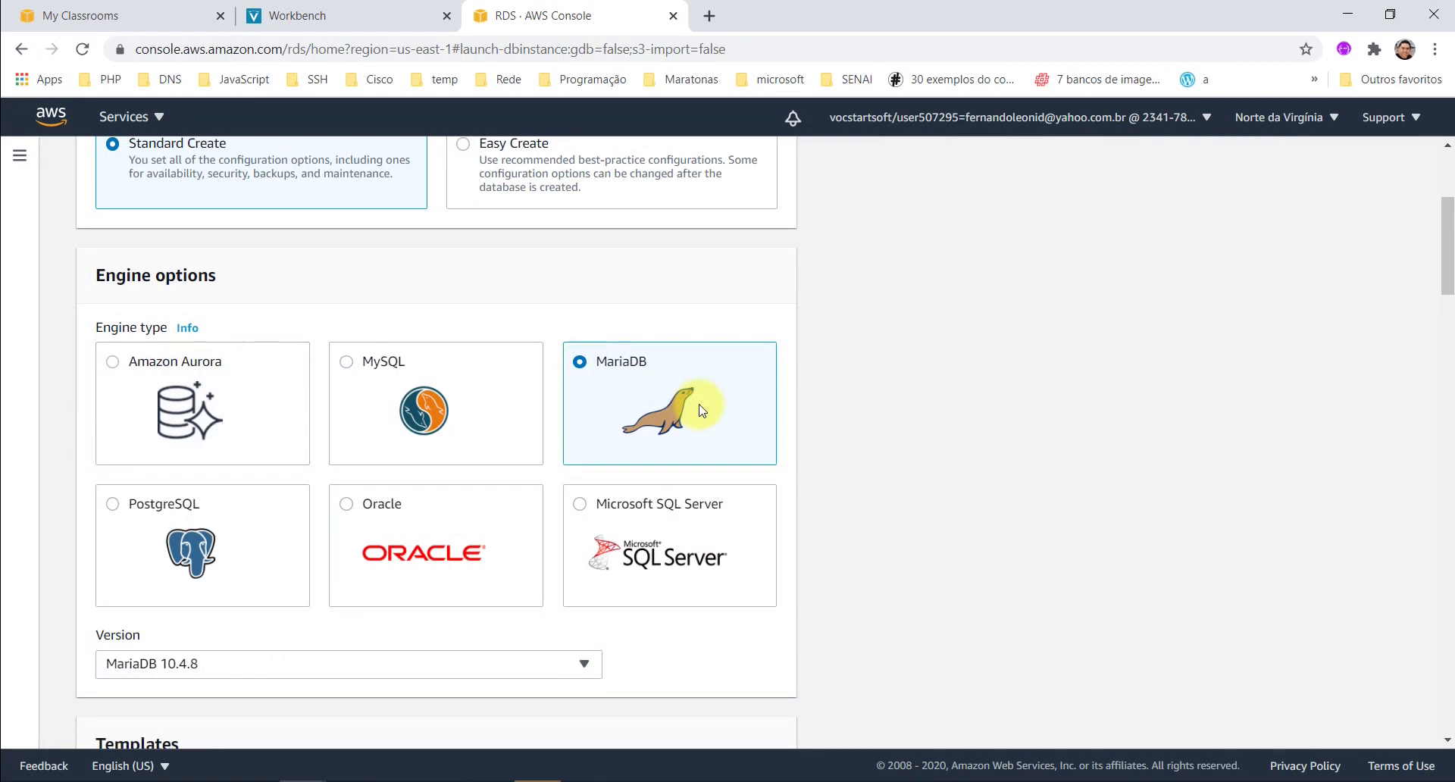
pyautogui.scroll(-5, 703, 398)
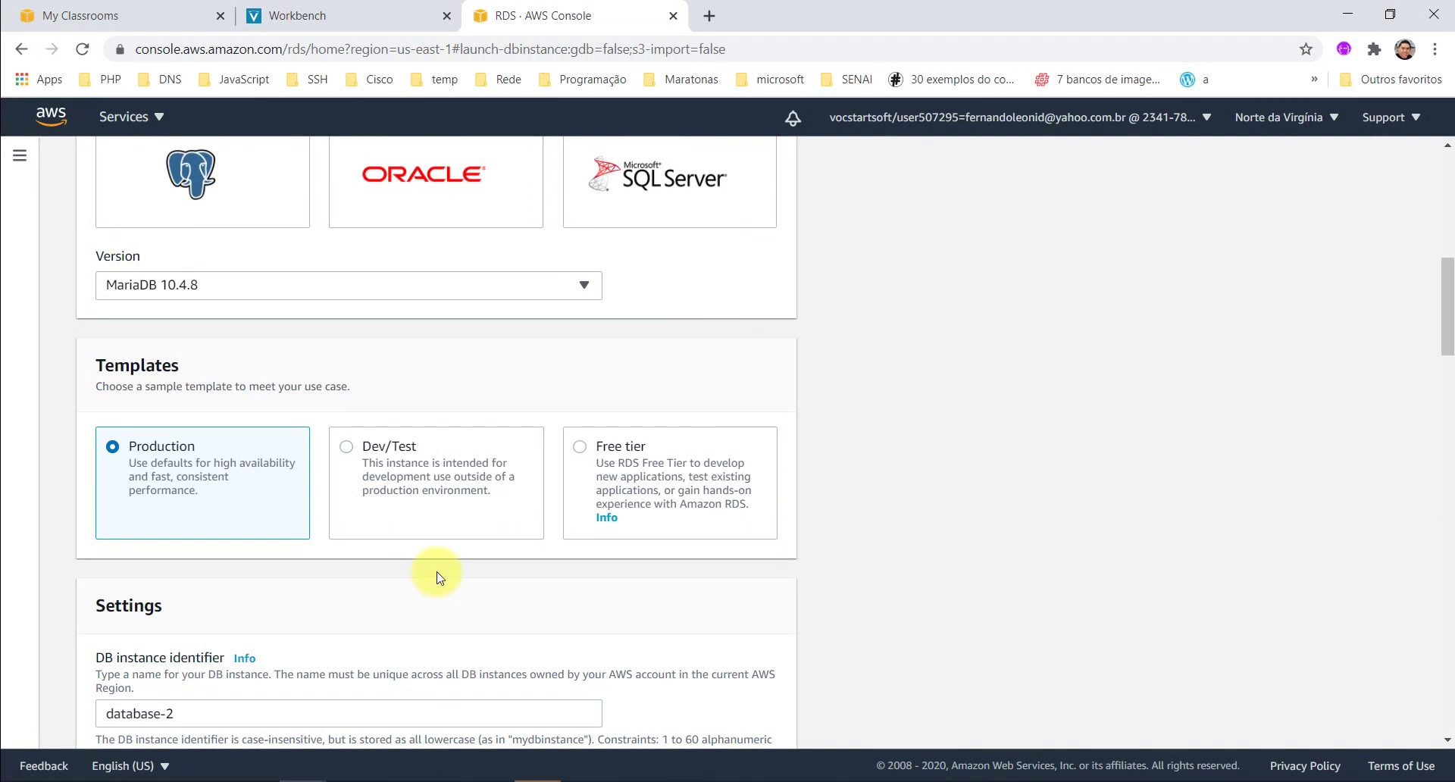
pyautogui.click(592, 456)
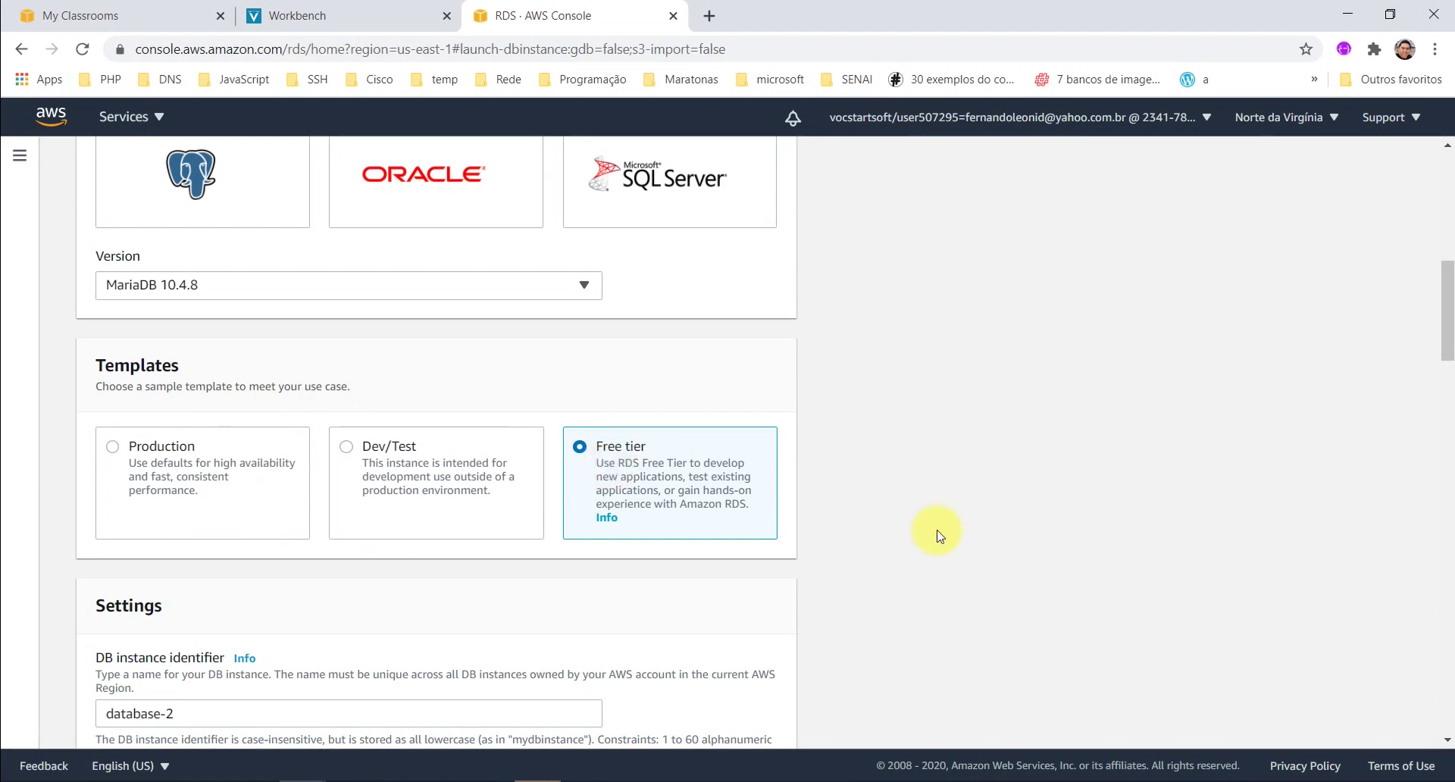
# Set the DB instance identifier to dbTeste.
pyautogui.scroll(-5, 939, 534)
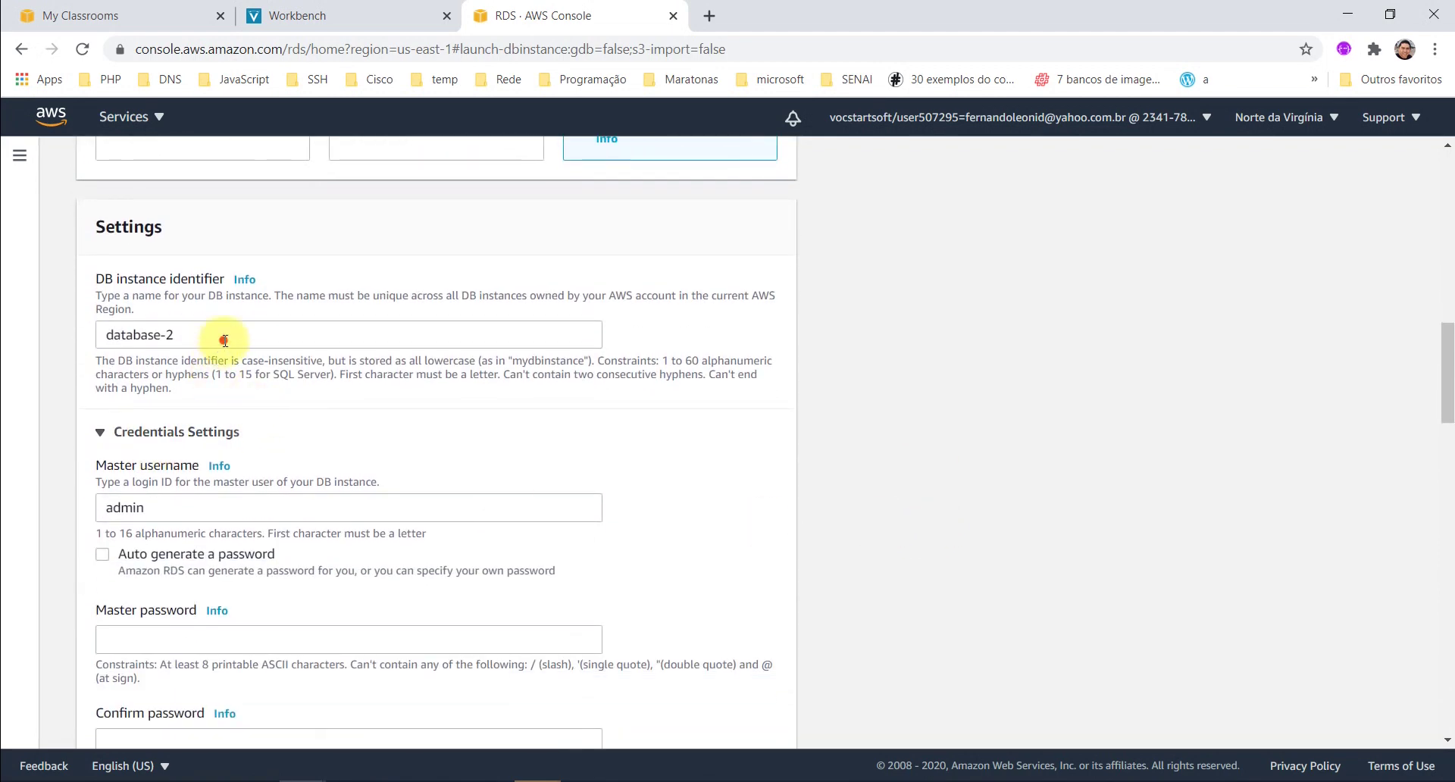
pyautogui.moveTo(217, 334); pyautogui.dragTo(23, 351)
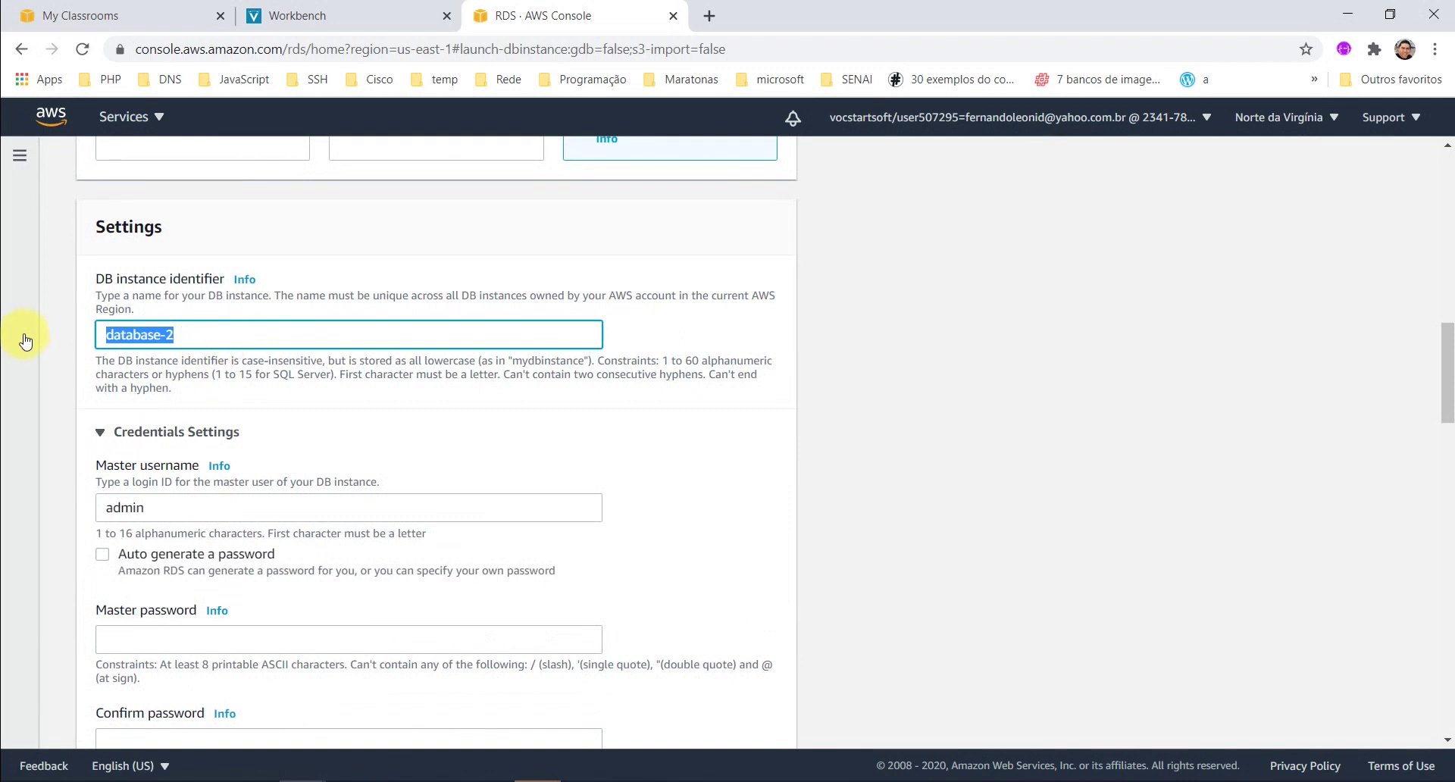
pyautogui.write('dbTeste')
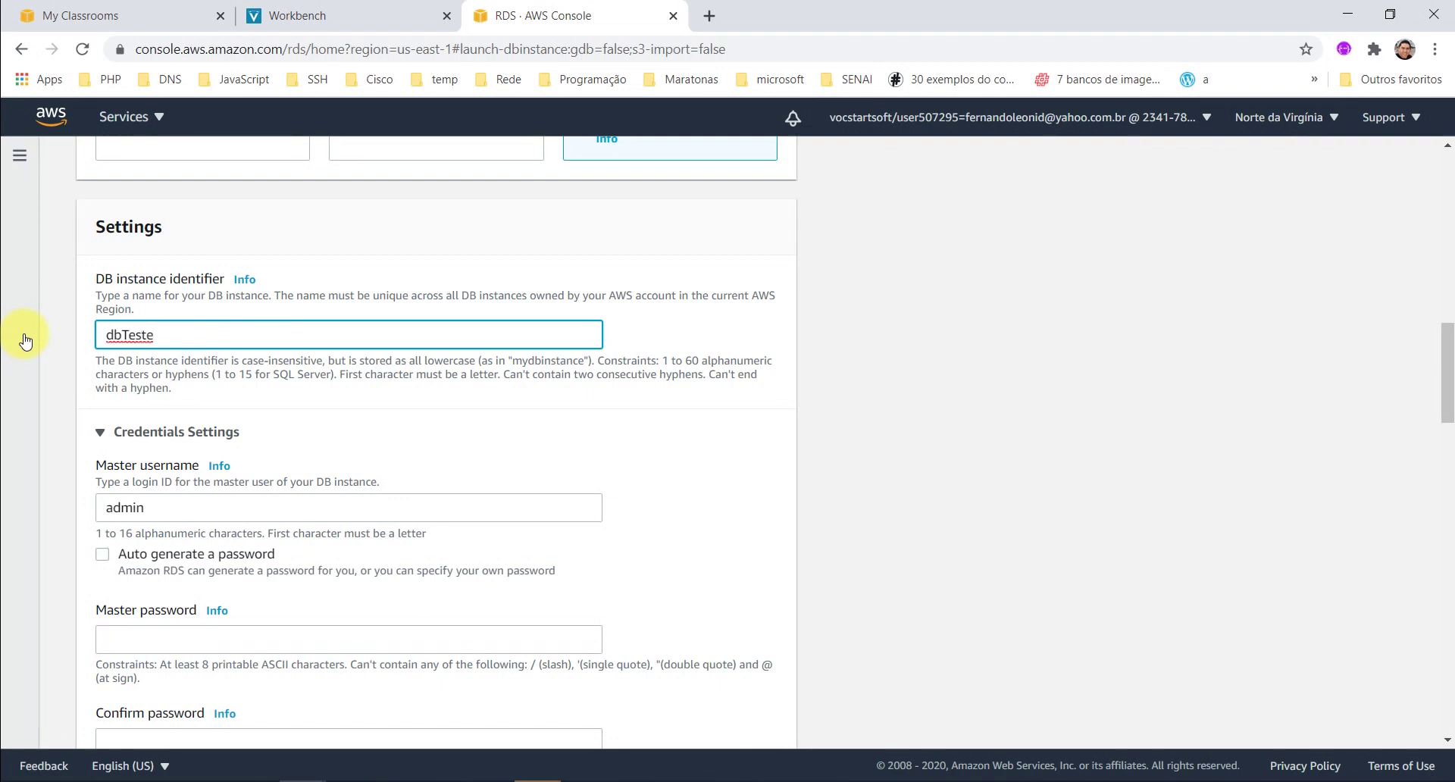
# Keep admin as the master username, then enter the master password and repeat it in the confirmation field.
pyautogui.scroll(-3, 741, 460)
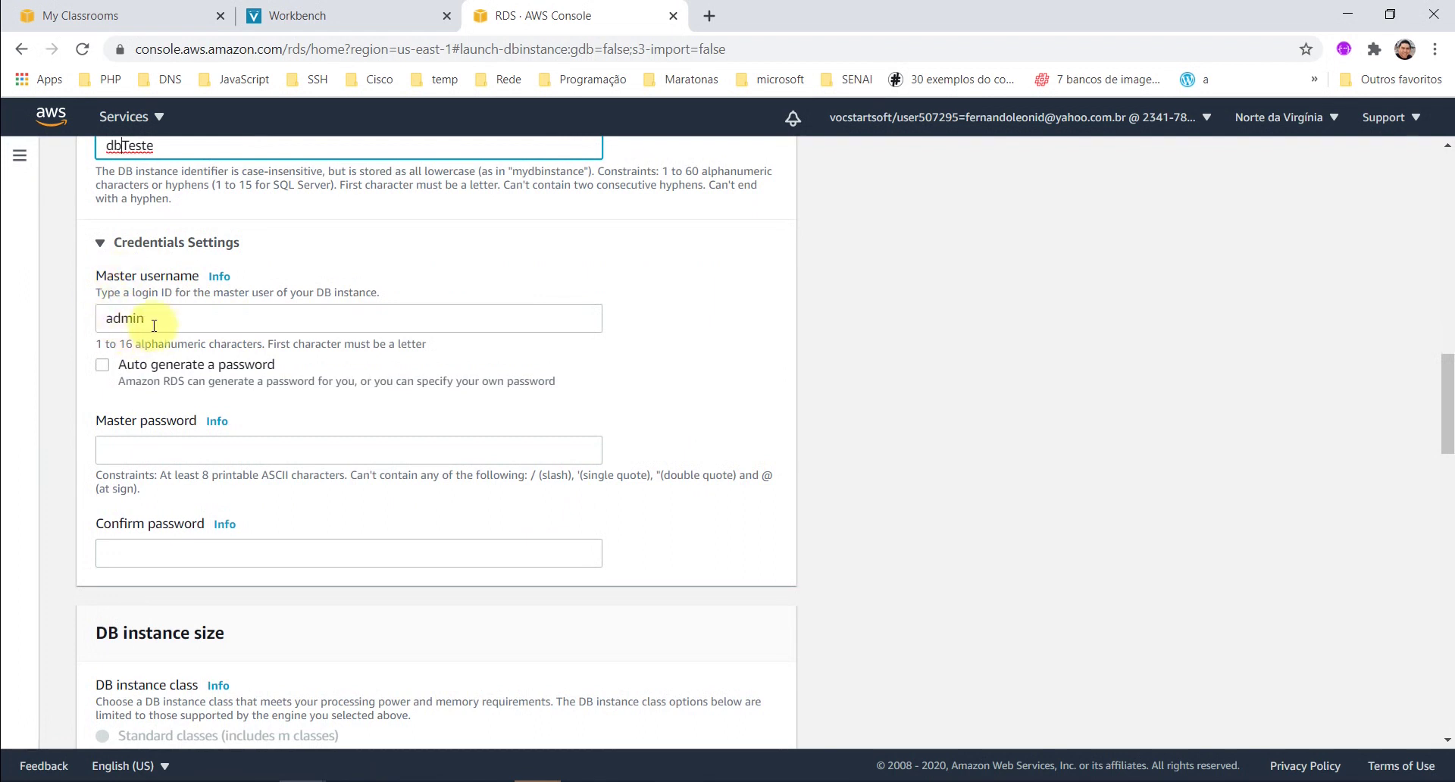
pyautogui.click(99, 321)
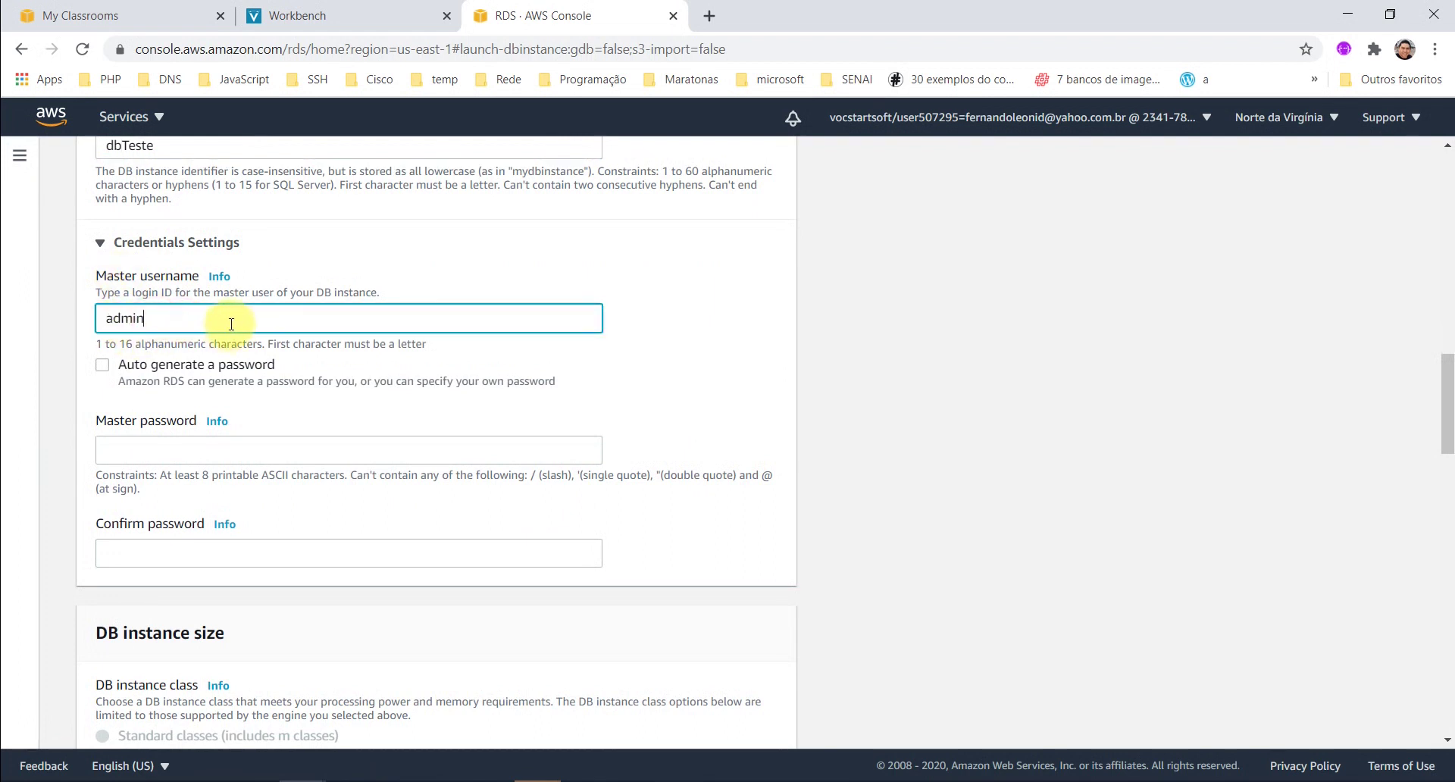
pyautogui.click(182, 451)
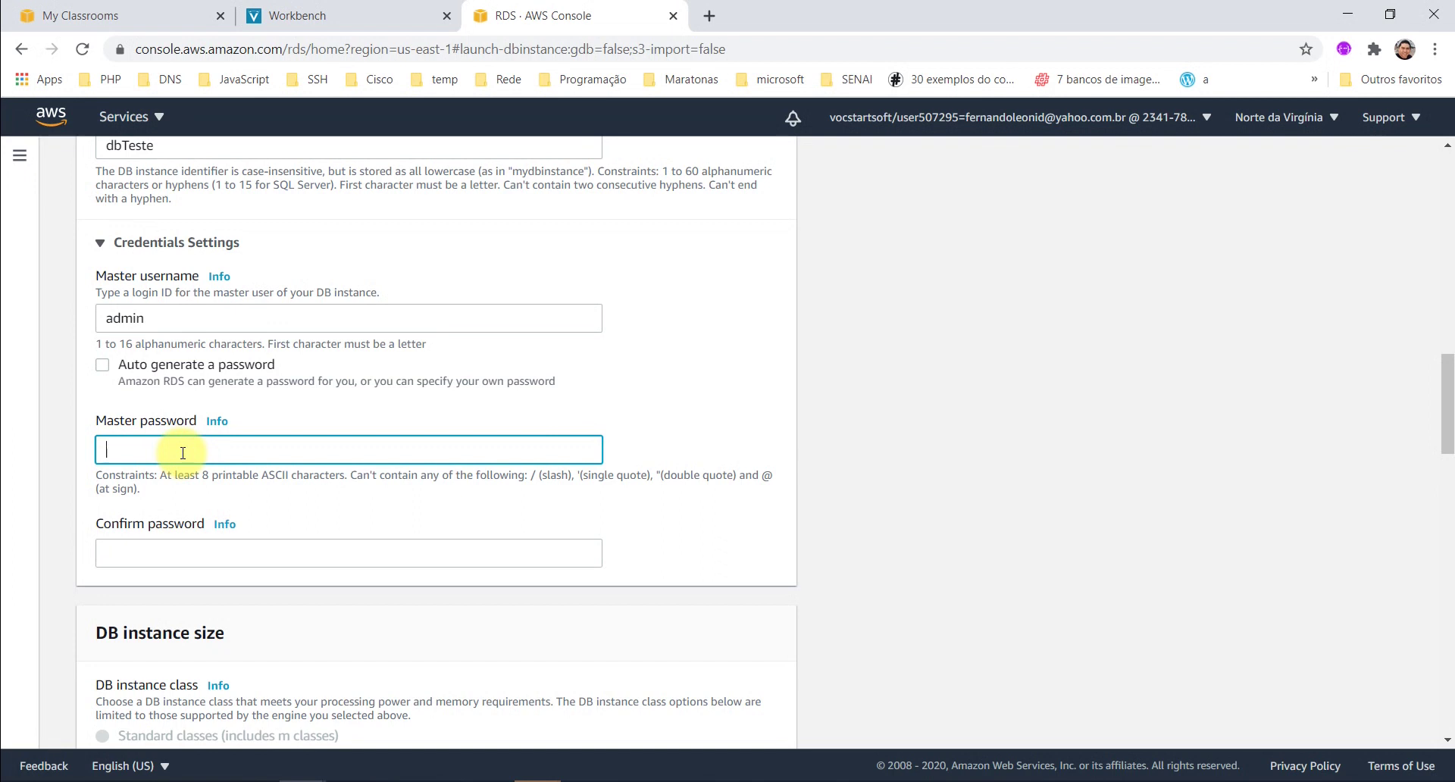
pyautogui.write('•••••••••')
pyautogui.press('Tab')
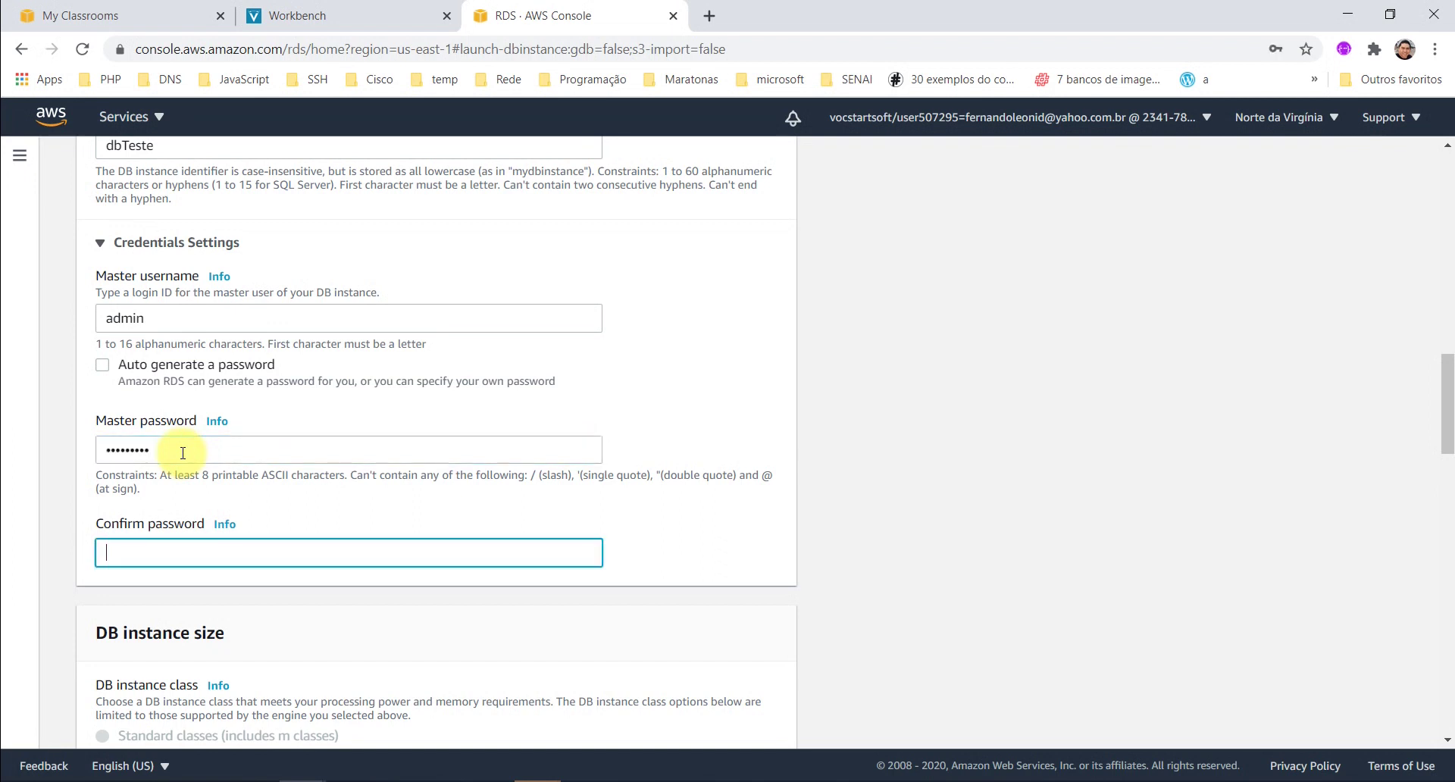
pyautogui.write('••••••')
pyautogui.press('BackSpace')
pyautogui.press('BackSpace')
pyautogui.press('BackSpace')
pyautogui.write('•••••••••')
# Review the DB instance class options, the storage and availability settings, and the VPC selection.
pyautogui.scroll(-3, 500, 455)
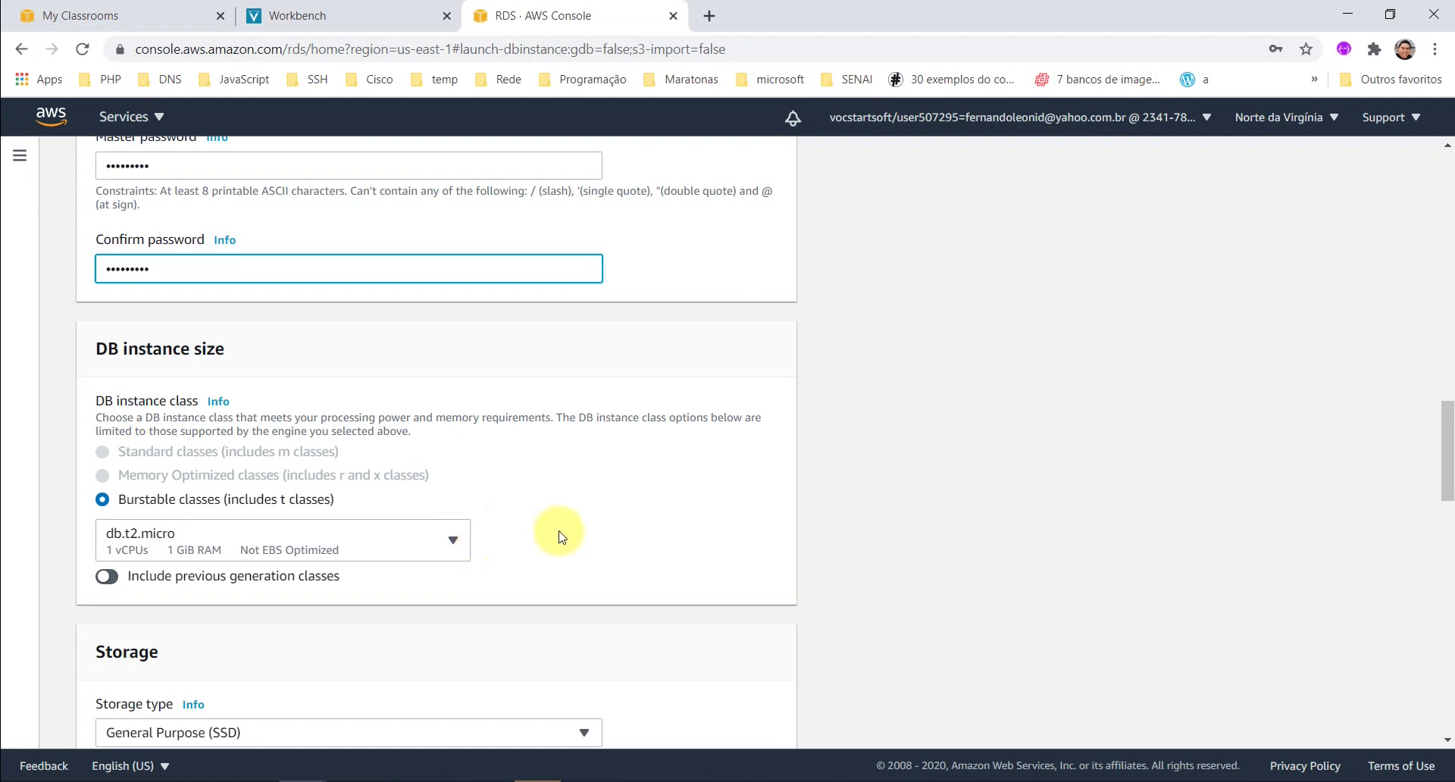
pyautogui.click(447, 543)
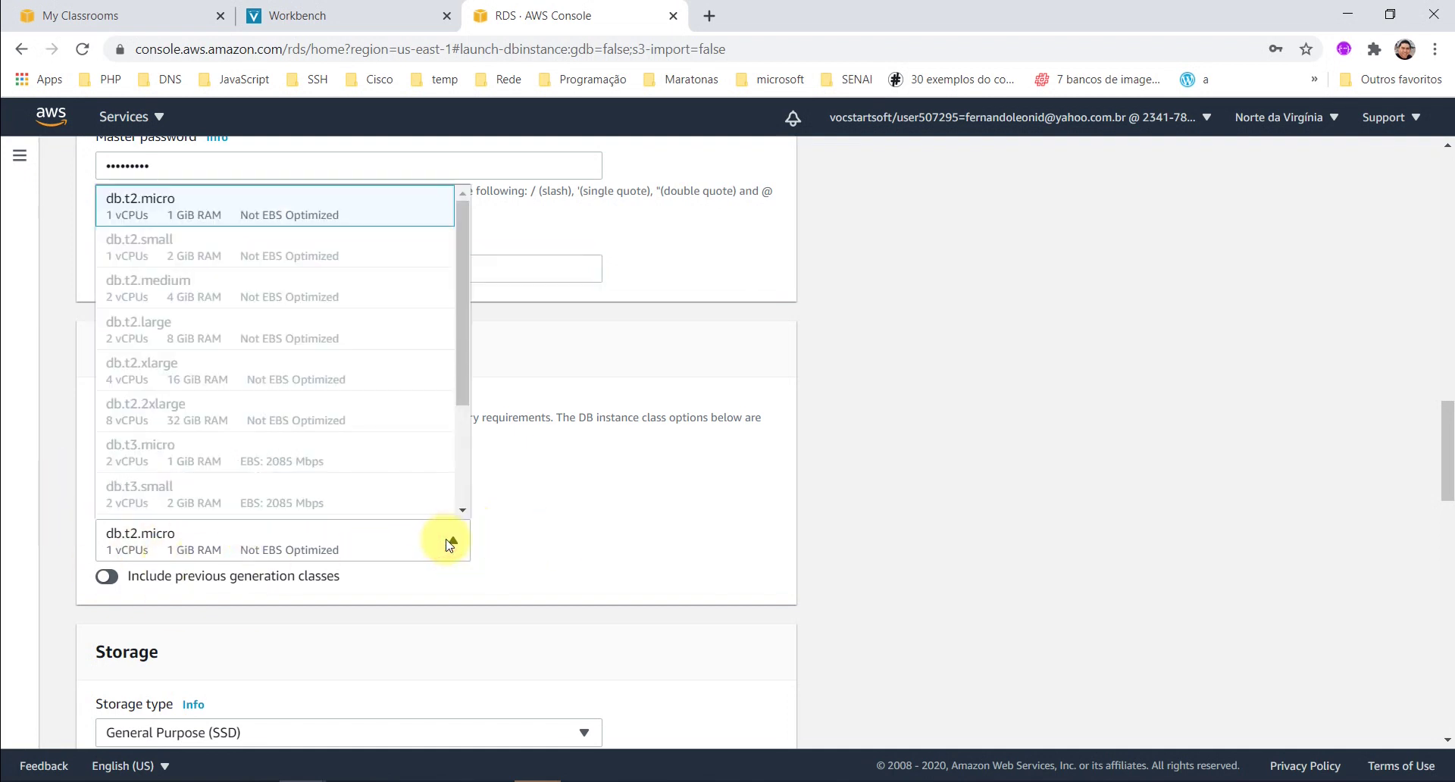
pyautogui.moveTo(462, 415); pyautogui.dragTo(462, 335)
pyautogui.click(590, 520)
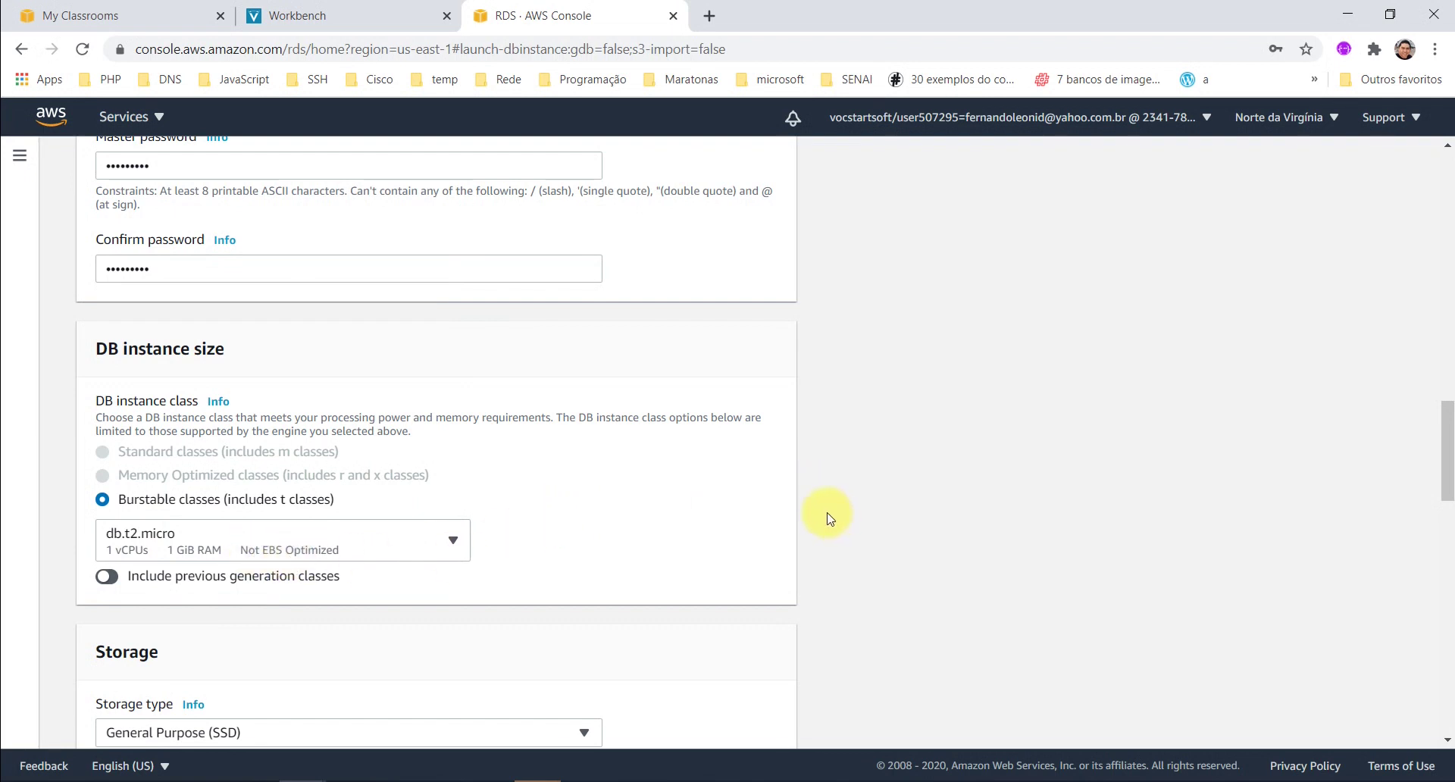
pyautogui.scroll(-2, 724, 478)
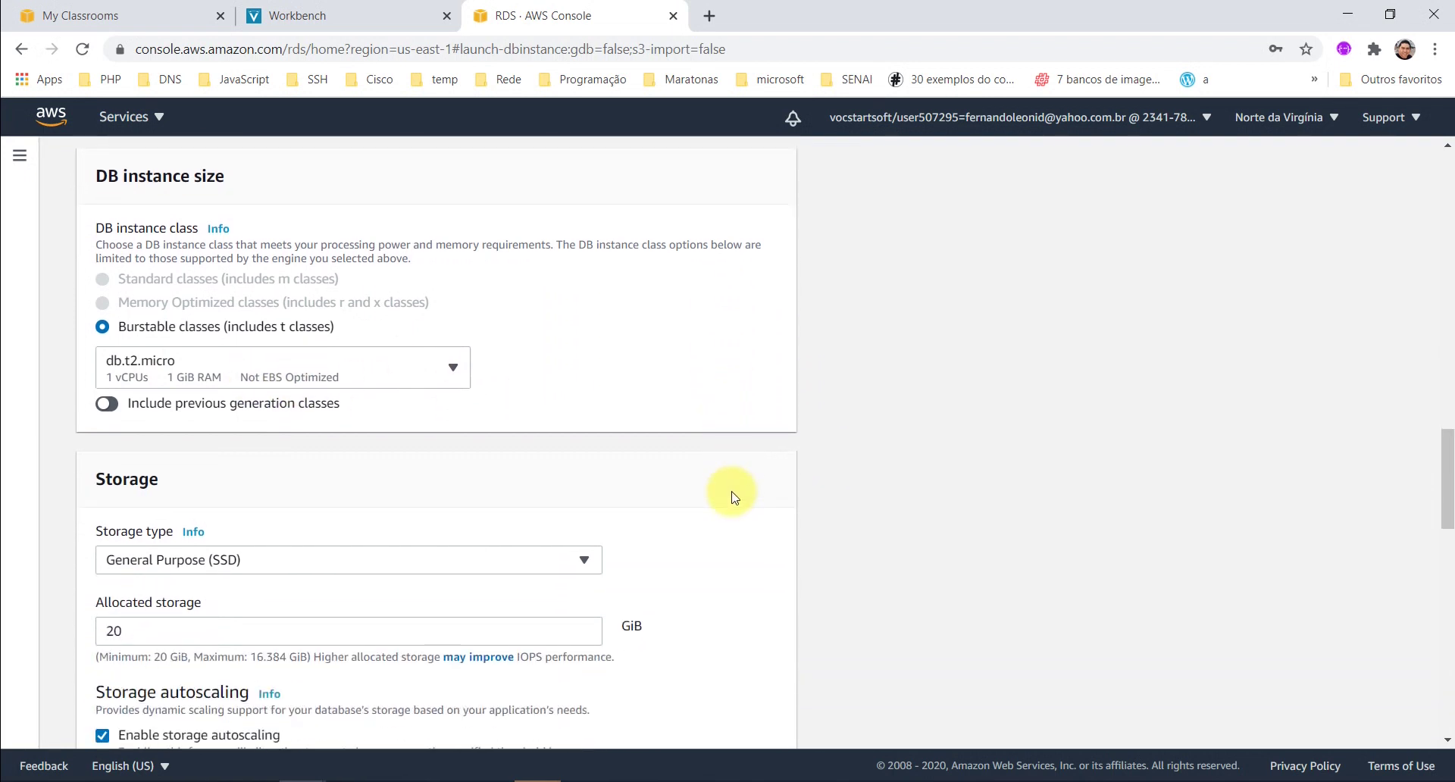
pyautogui.scroll(-2, 618, 534)
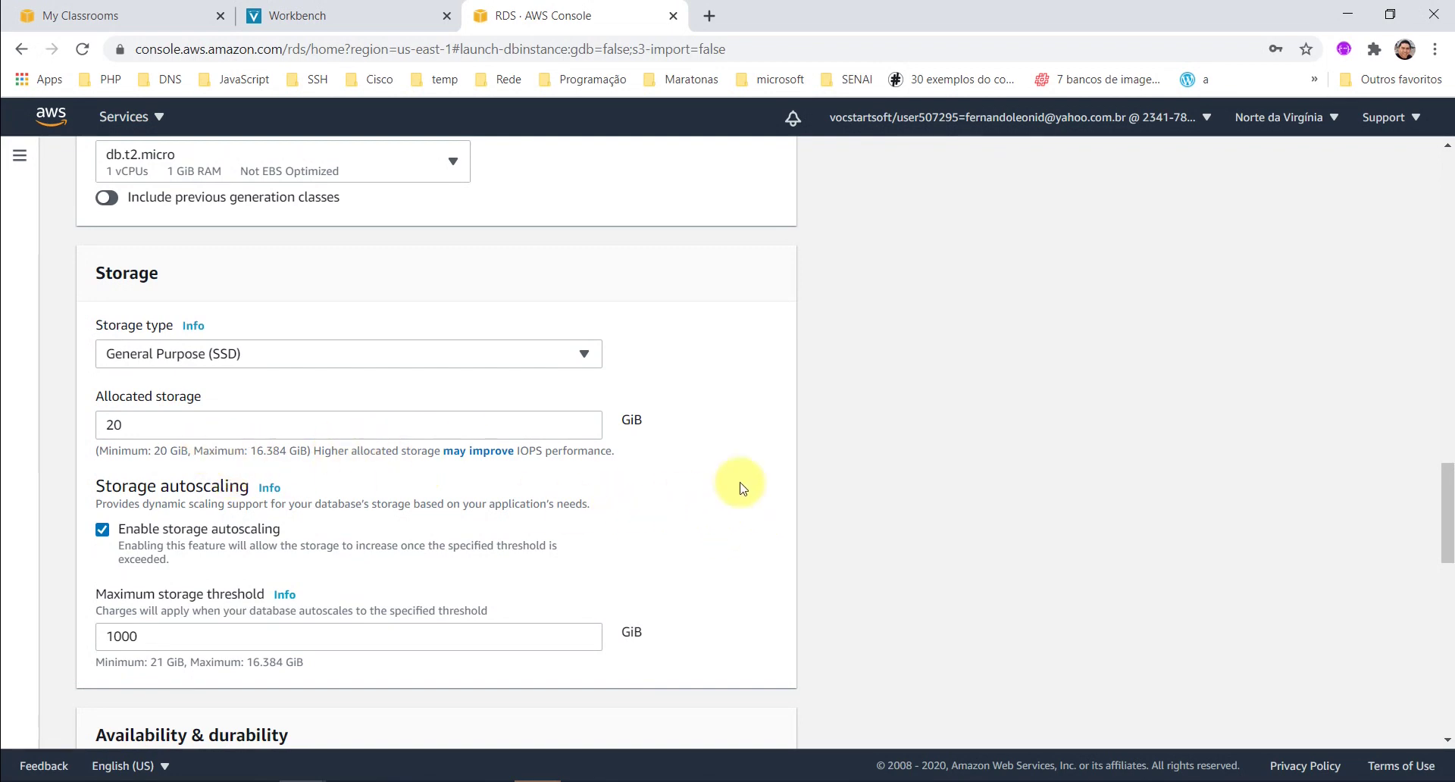
pyautogui.scroll(-2, 709, 479)
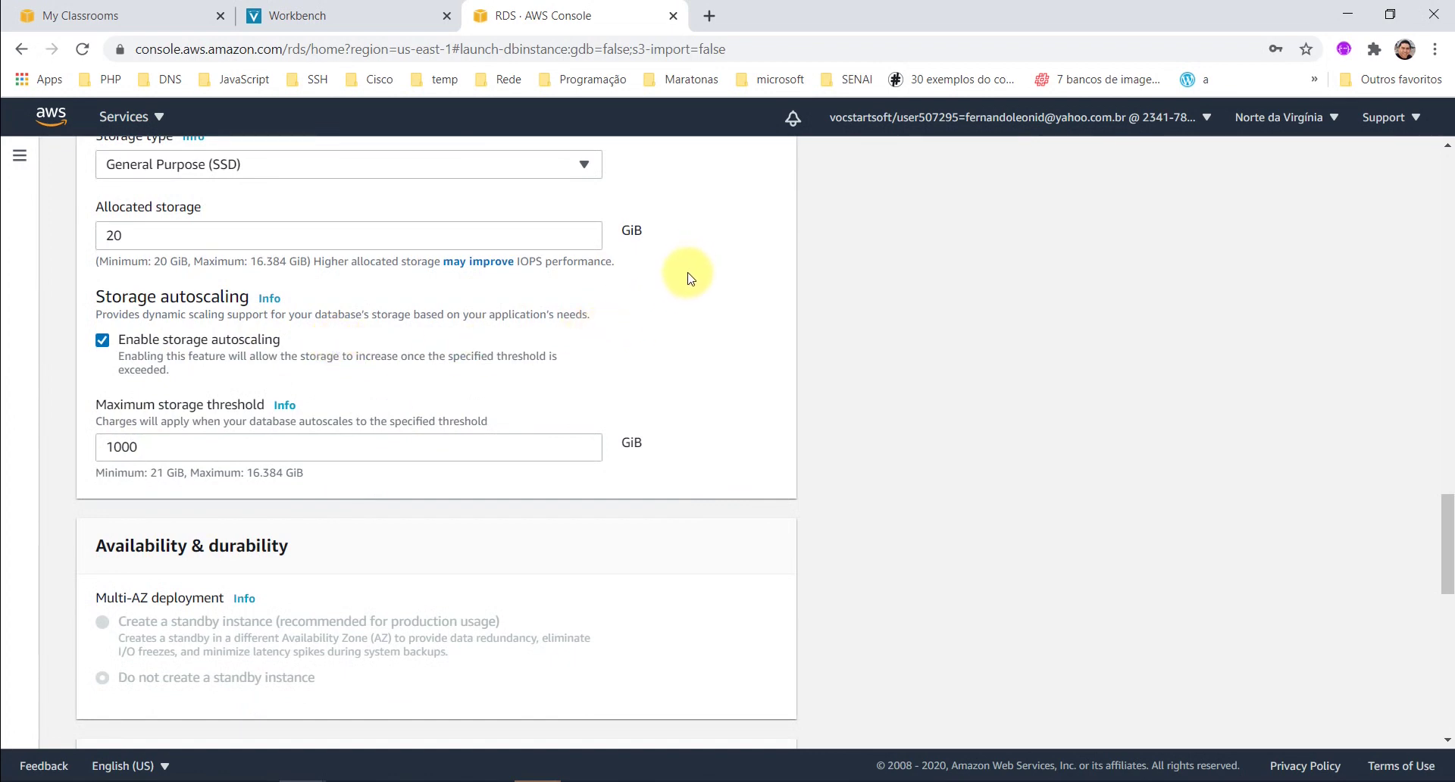
pyautogui.scroll(-3, 690, 280)
pyautogui.scroll(-3, 691, 290)
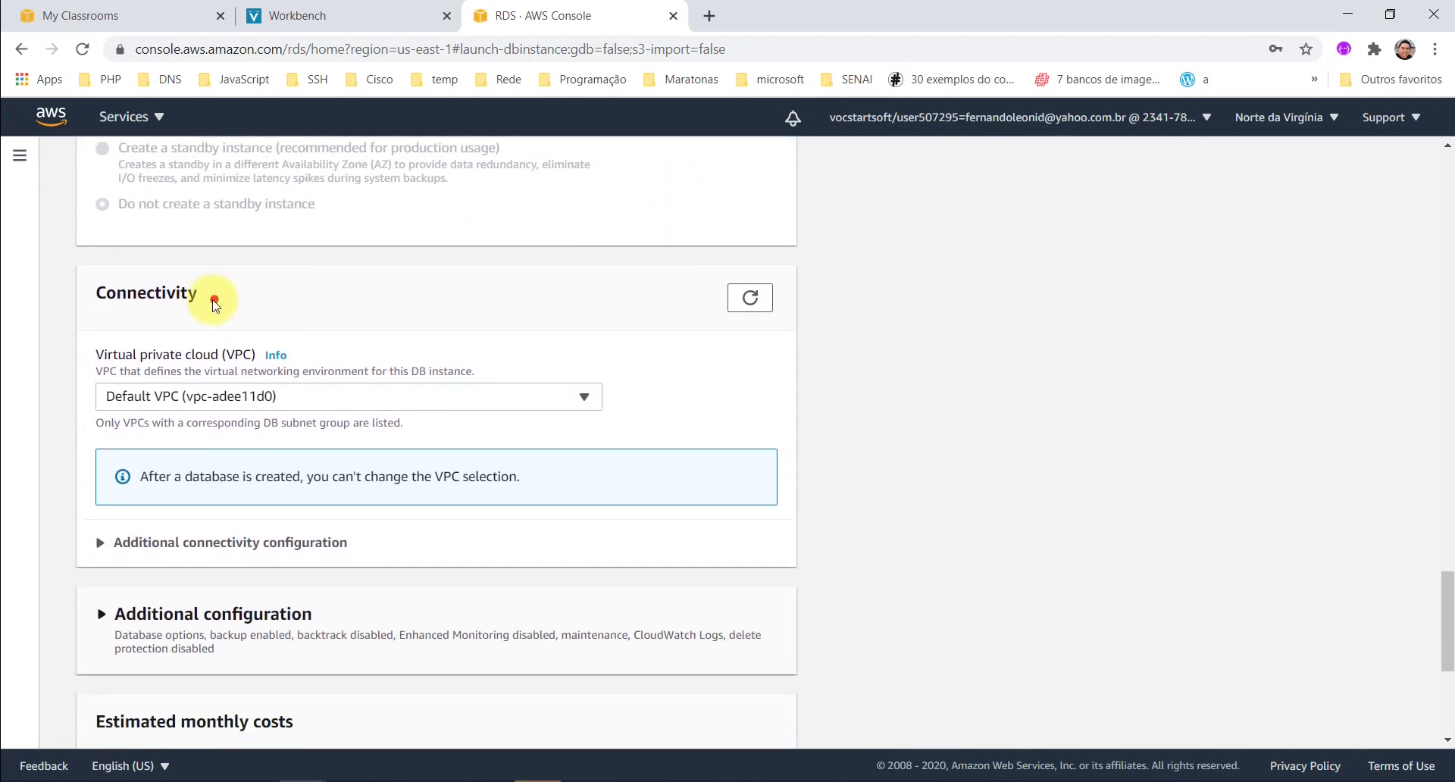
pyautogui.click(271, 296)
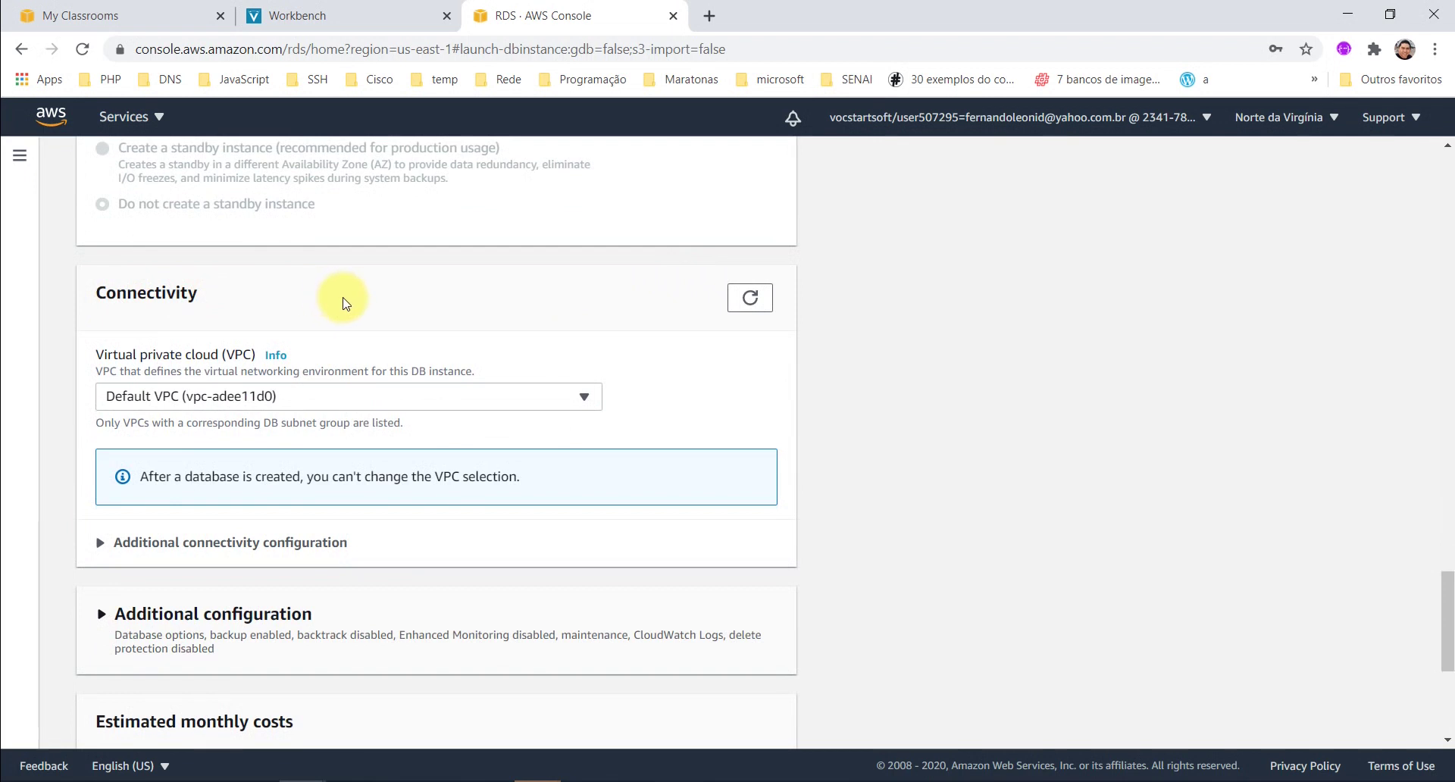
pyautogui.click(432, 390)
pyautogui.click(432, 390)
# Expand the additional connectivity configuration and set Public access to Yes.
pyautogui.scroll(-3, 538, 511)
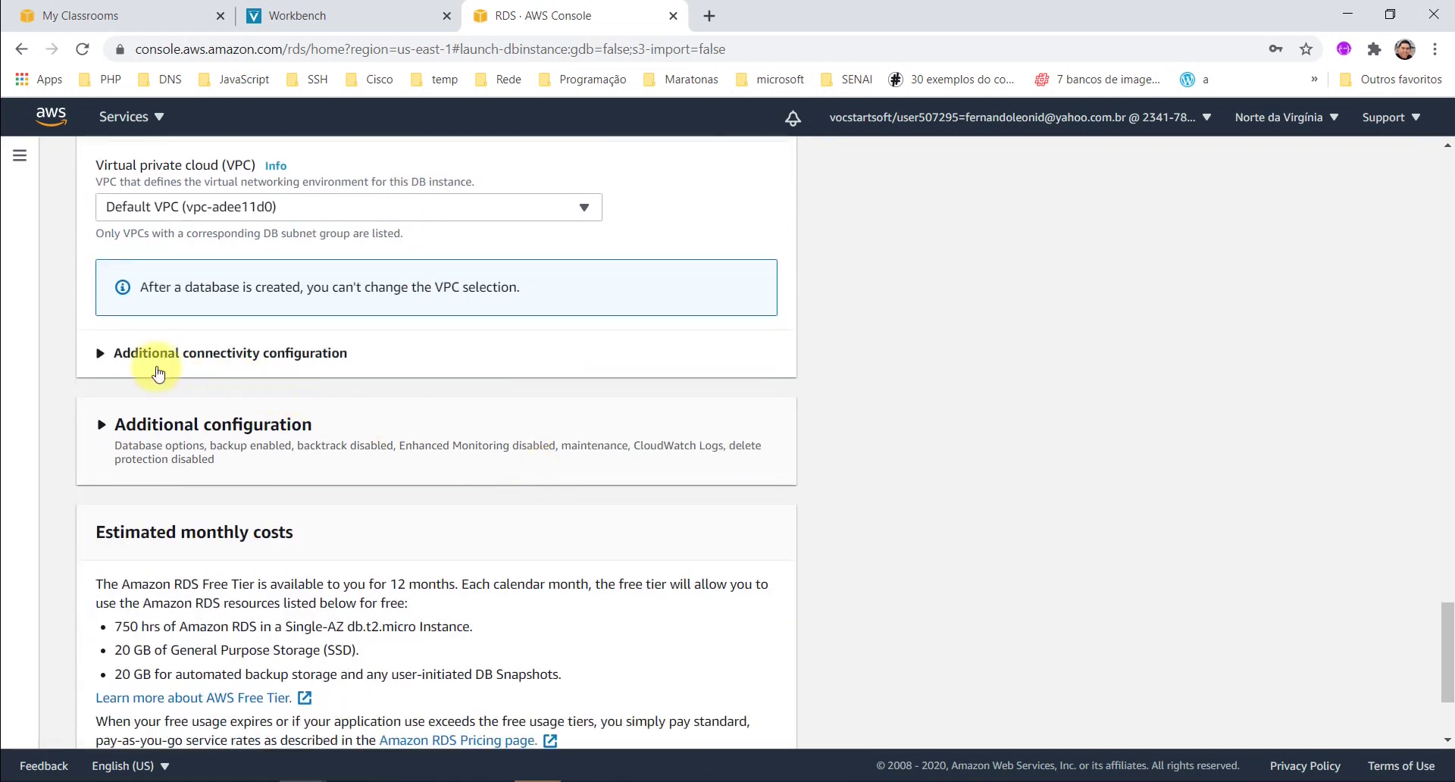
pyautogui.click(291, 363)
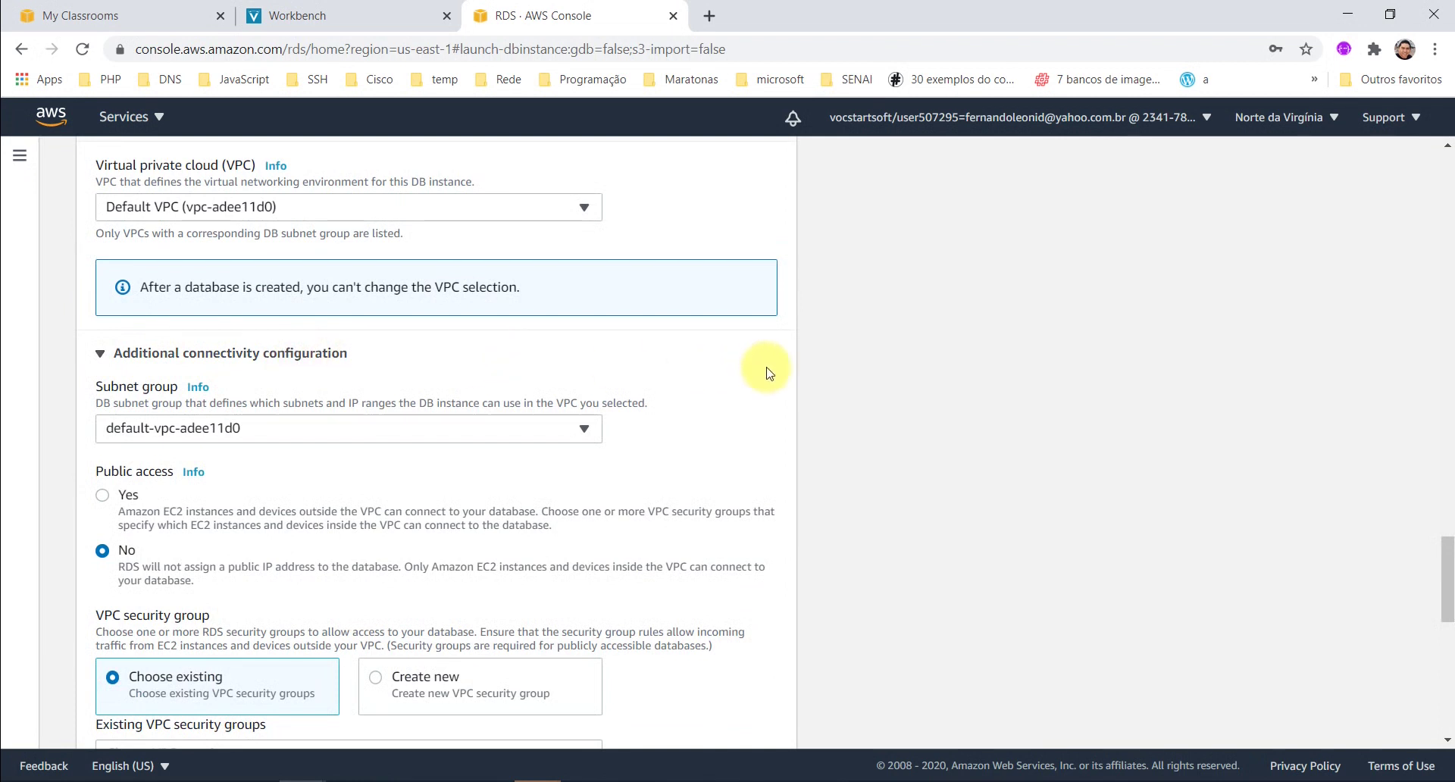
pyautogui.moveTo(93, 471); pyautogui.dragTo(173, 477)
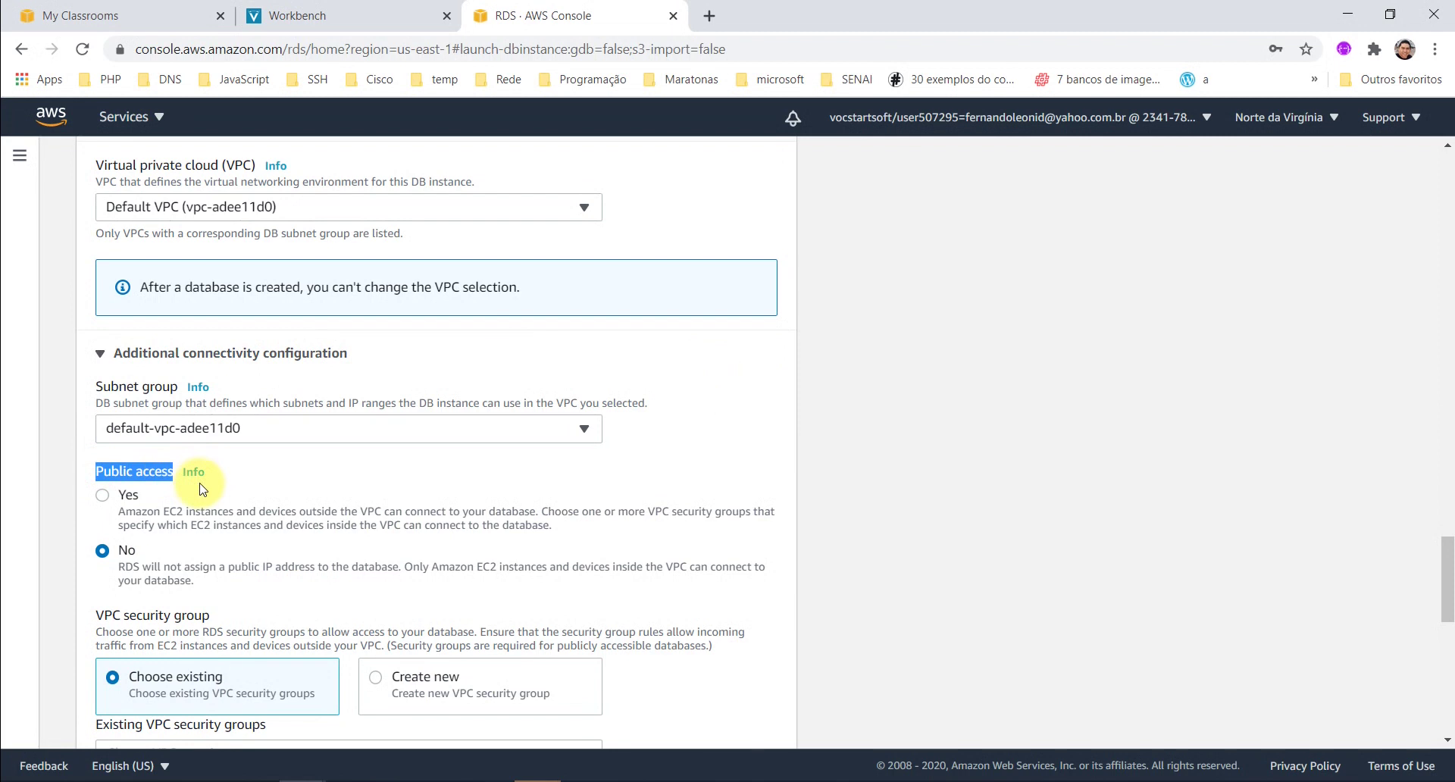
pyautogui.click(104, 497)
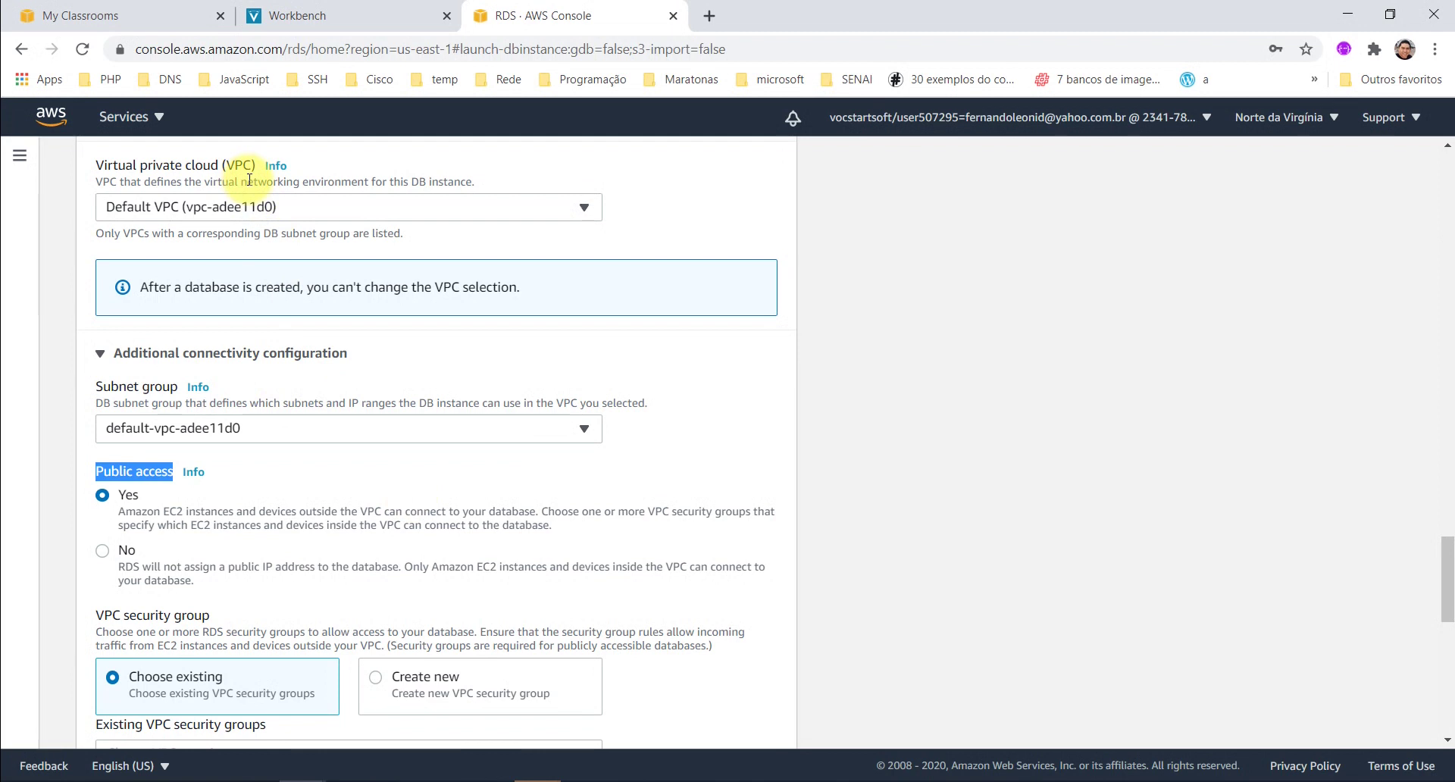
pyautogui.click(104, 553)
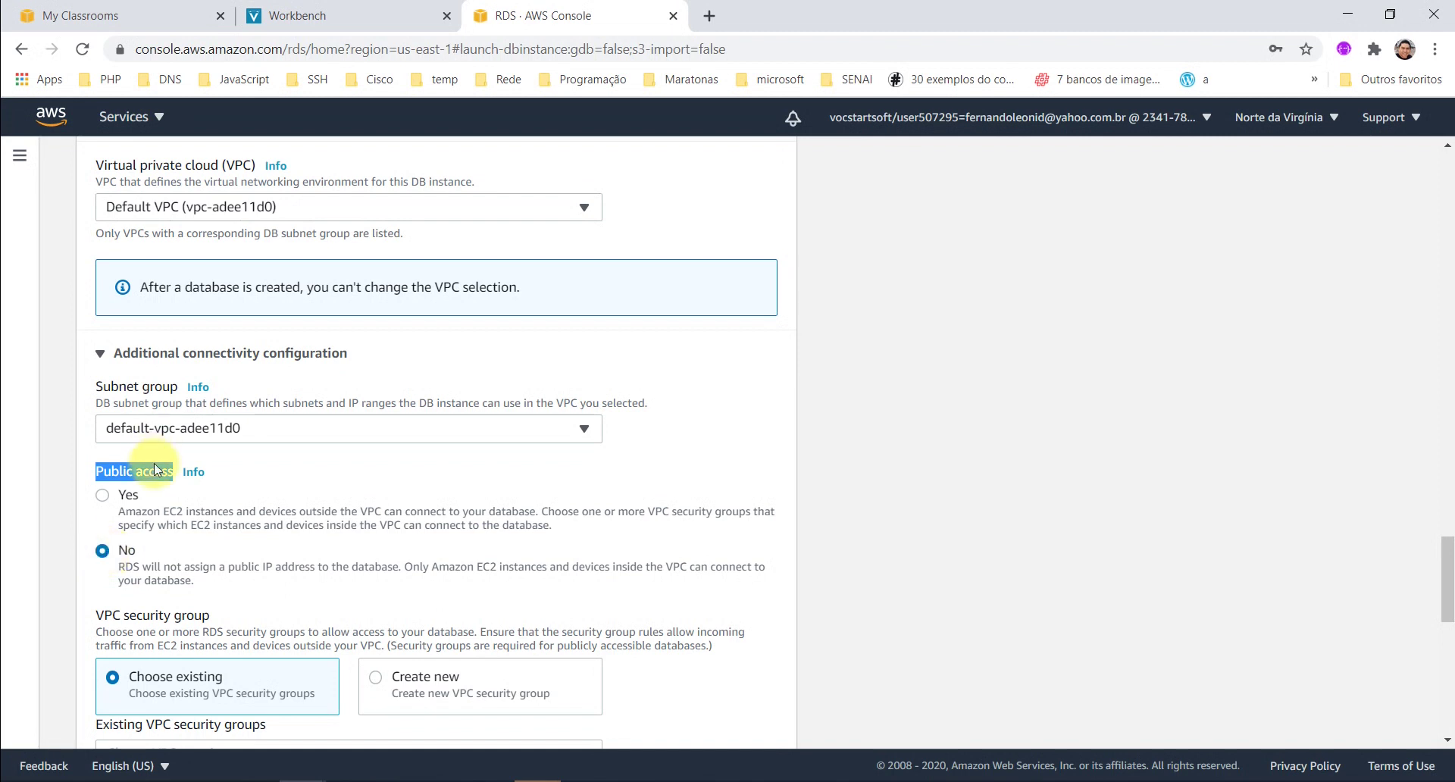
pyautogui.click(103, 495)
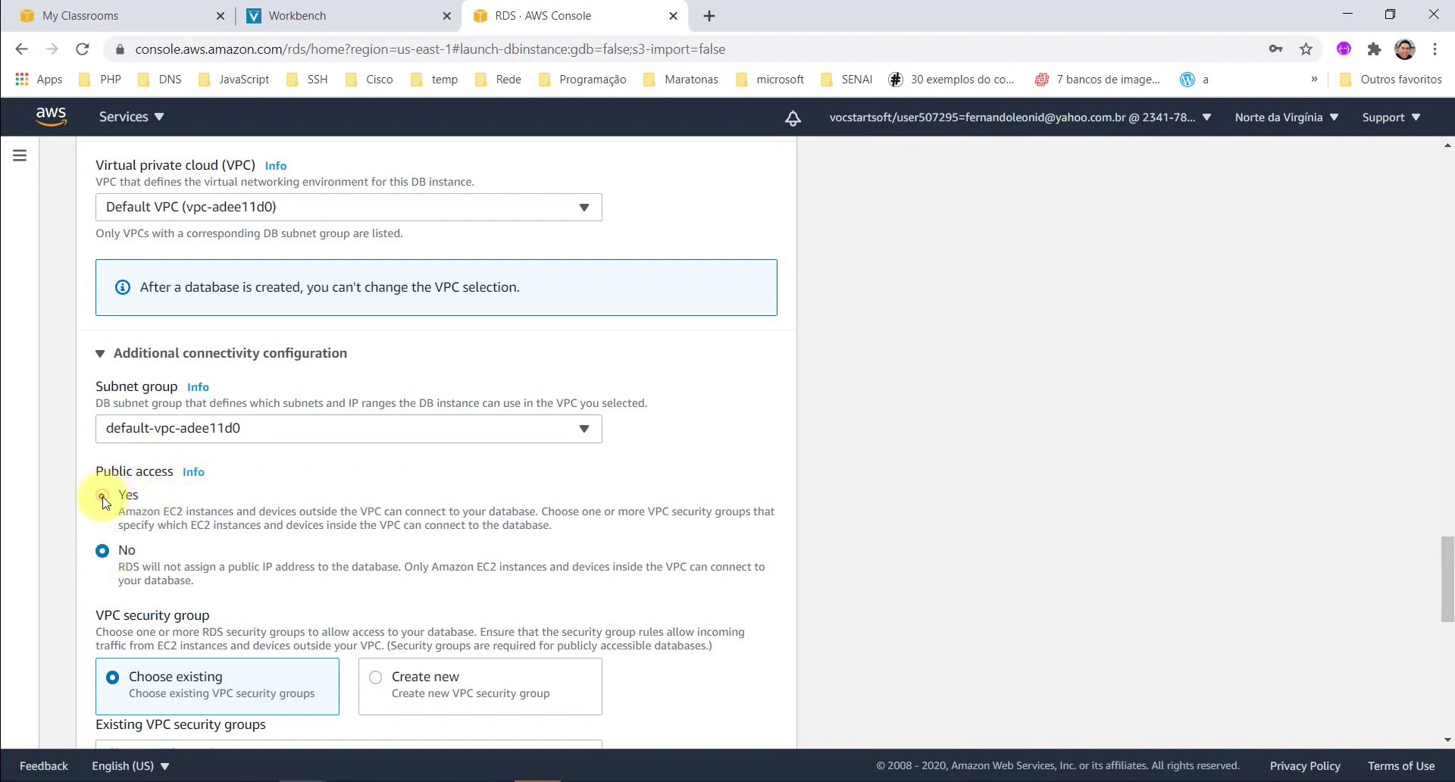
pyautogui.click(307, 494)
pyautogui.scroll(-3, 337, 492)
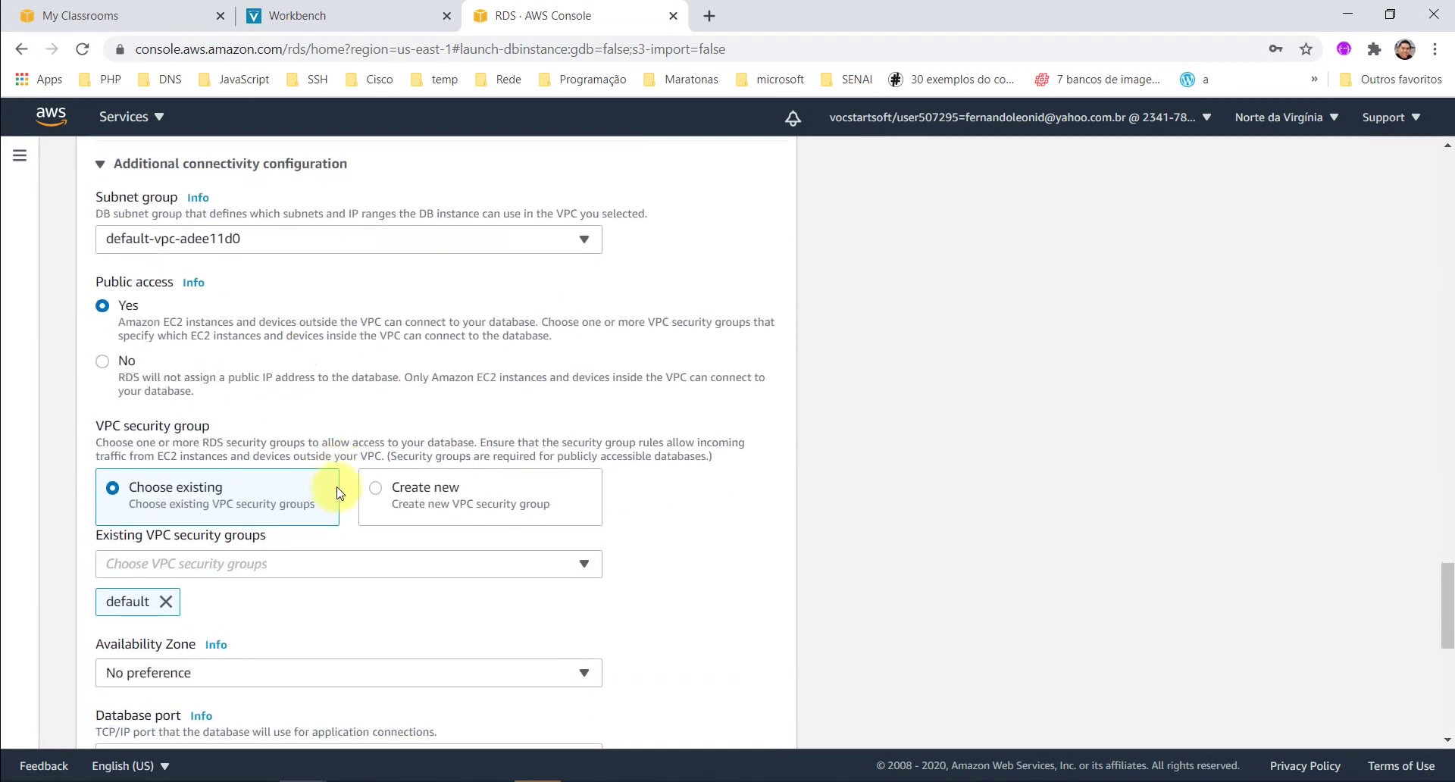
pyautogui.scroll(-2, 337, 493)
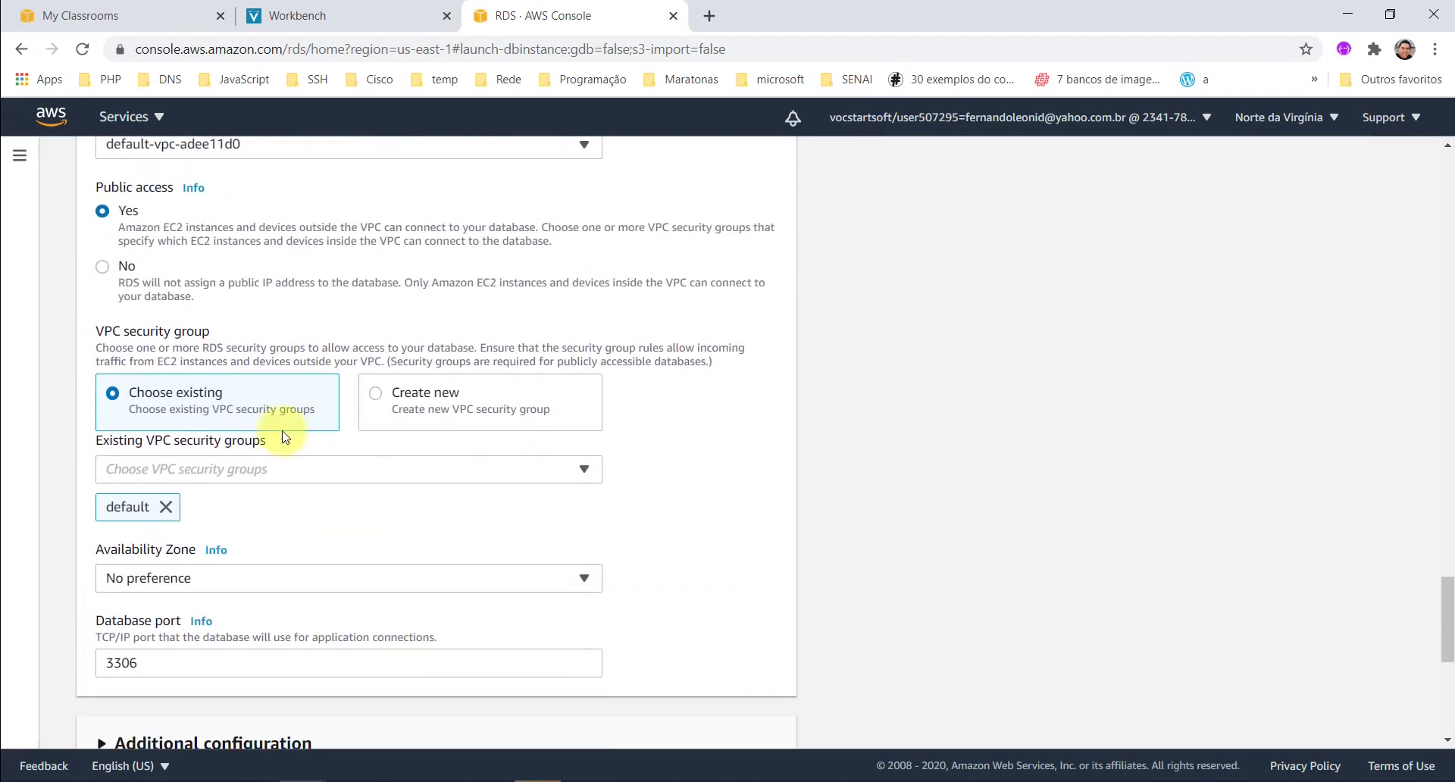
# Review the VPC security group, Availability Zone, database port and estimated monthly costs of the new instance.
pyautogui.scroll(-1, 379, 378)
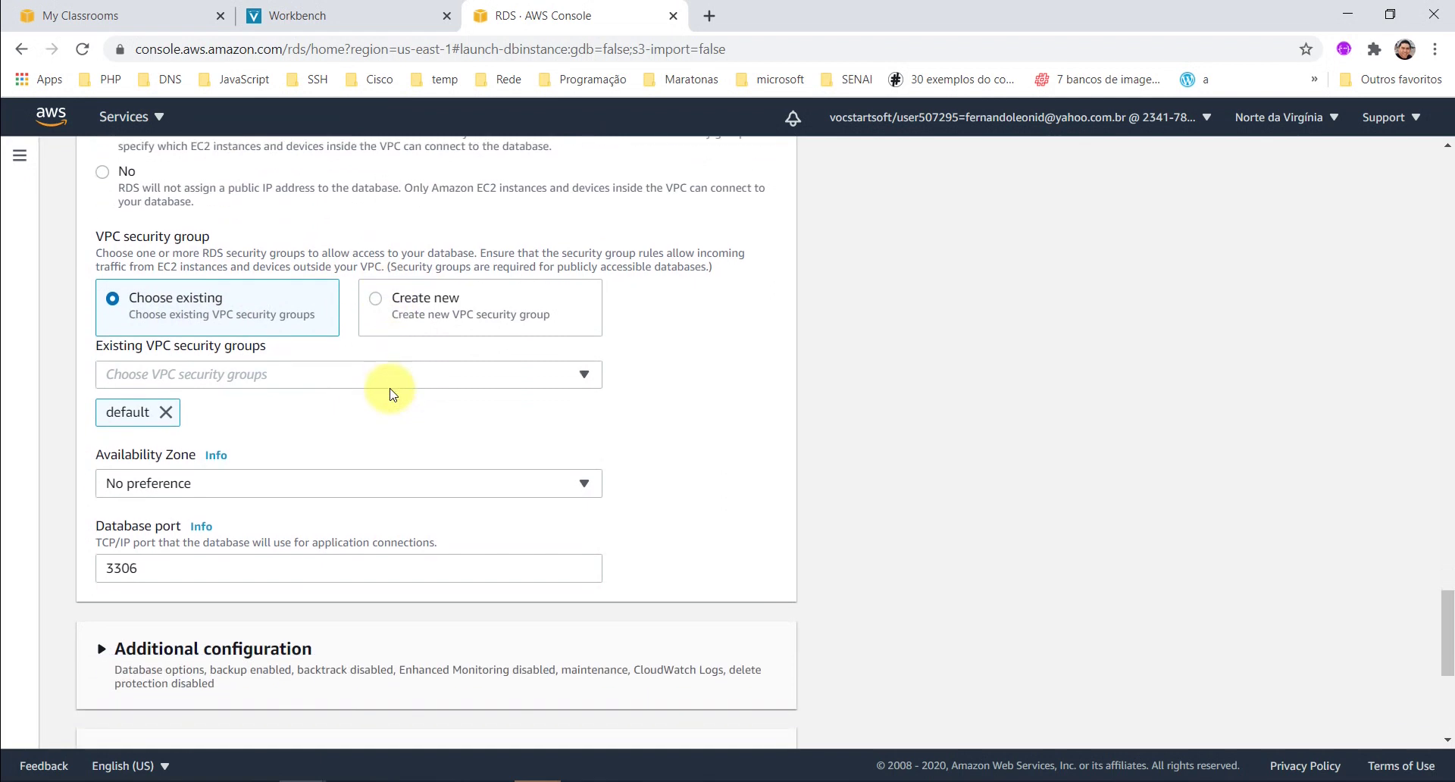
pyautogui.scroll(-2, 390, 402)
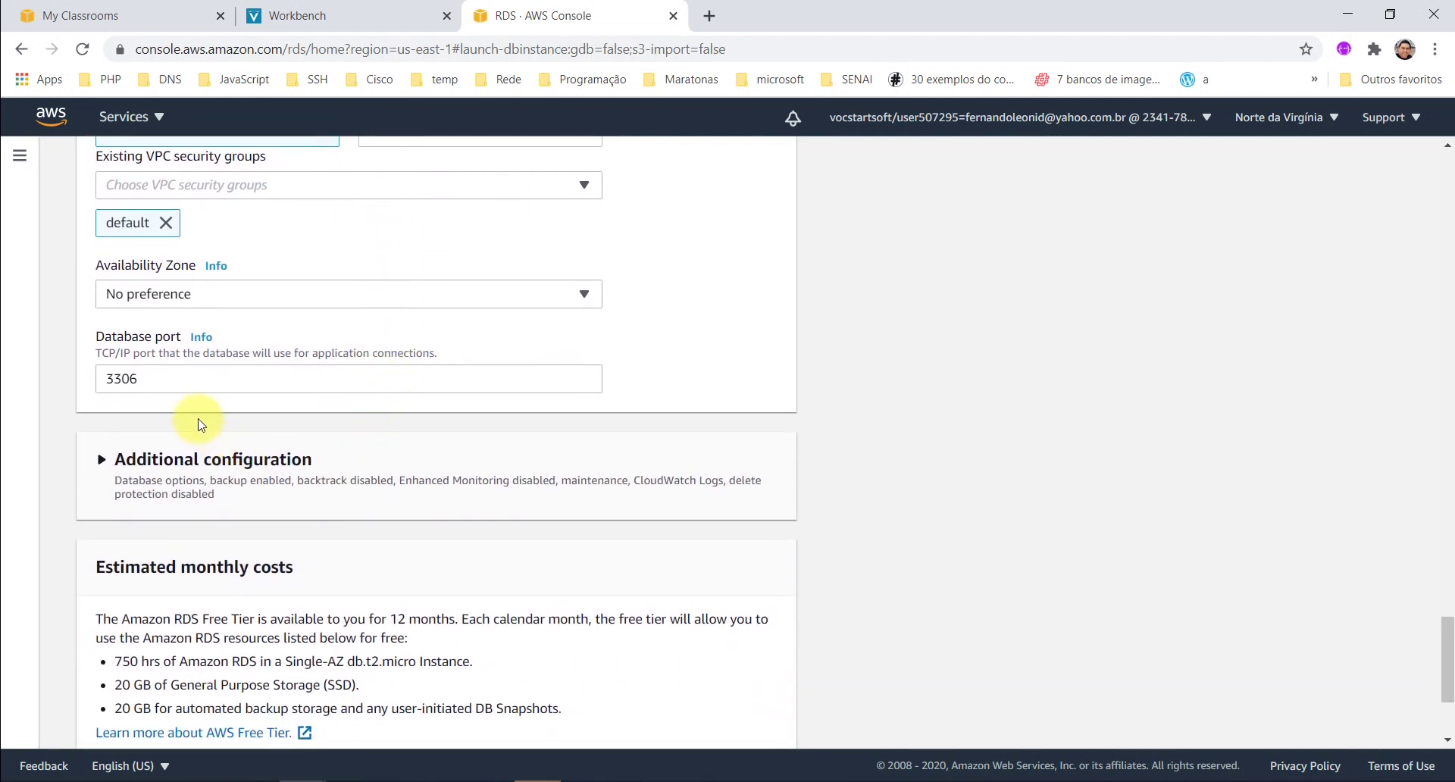
pyautogui.moveTo(167, 384); pyautogui.dragTo(97, 382)
pyautogui.click(210, 380)
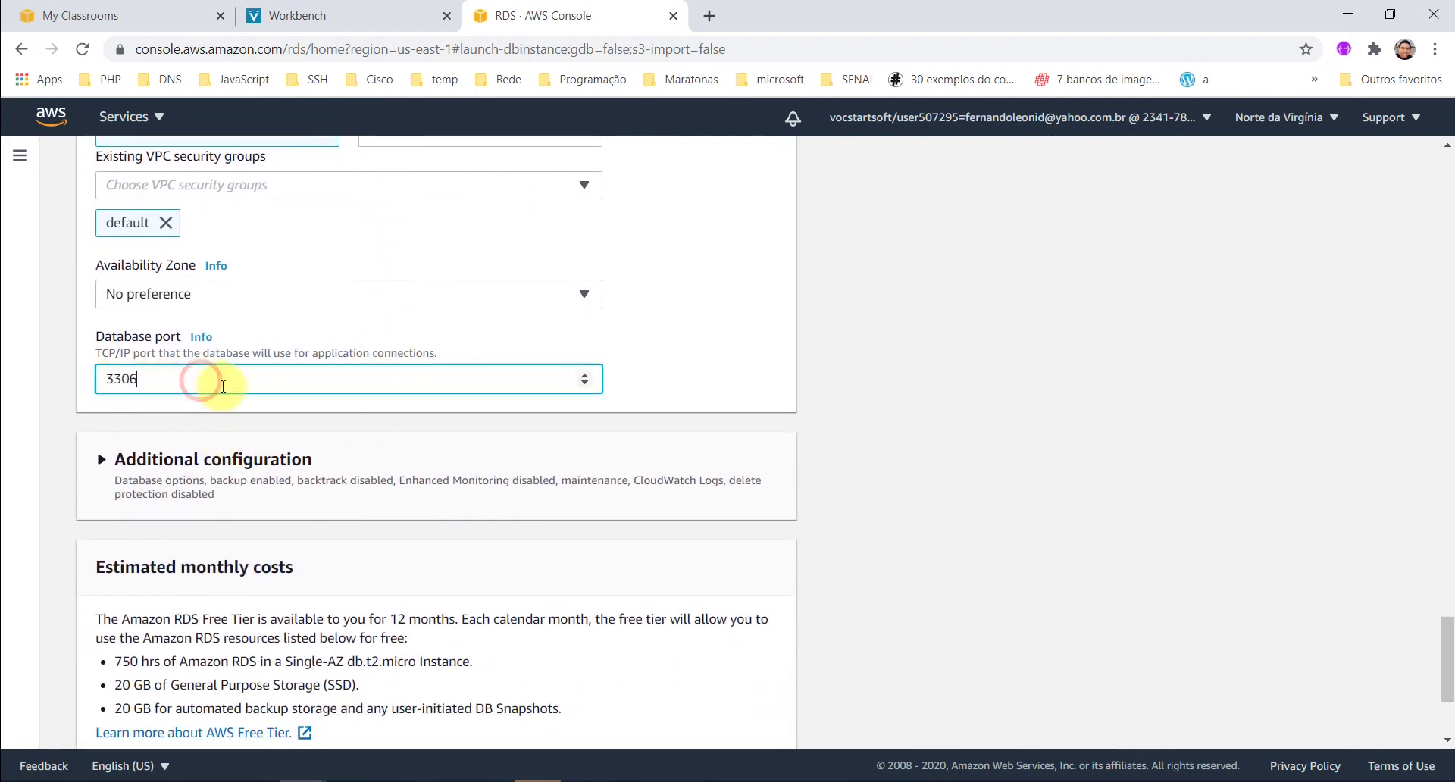
pyautogui.scroll(-2, 507, 431)
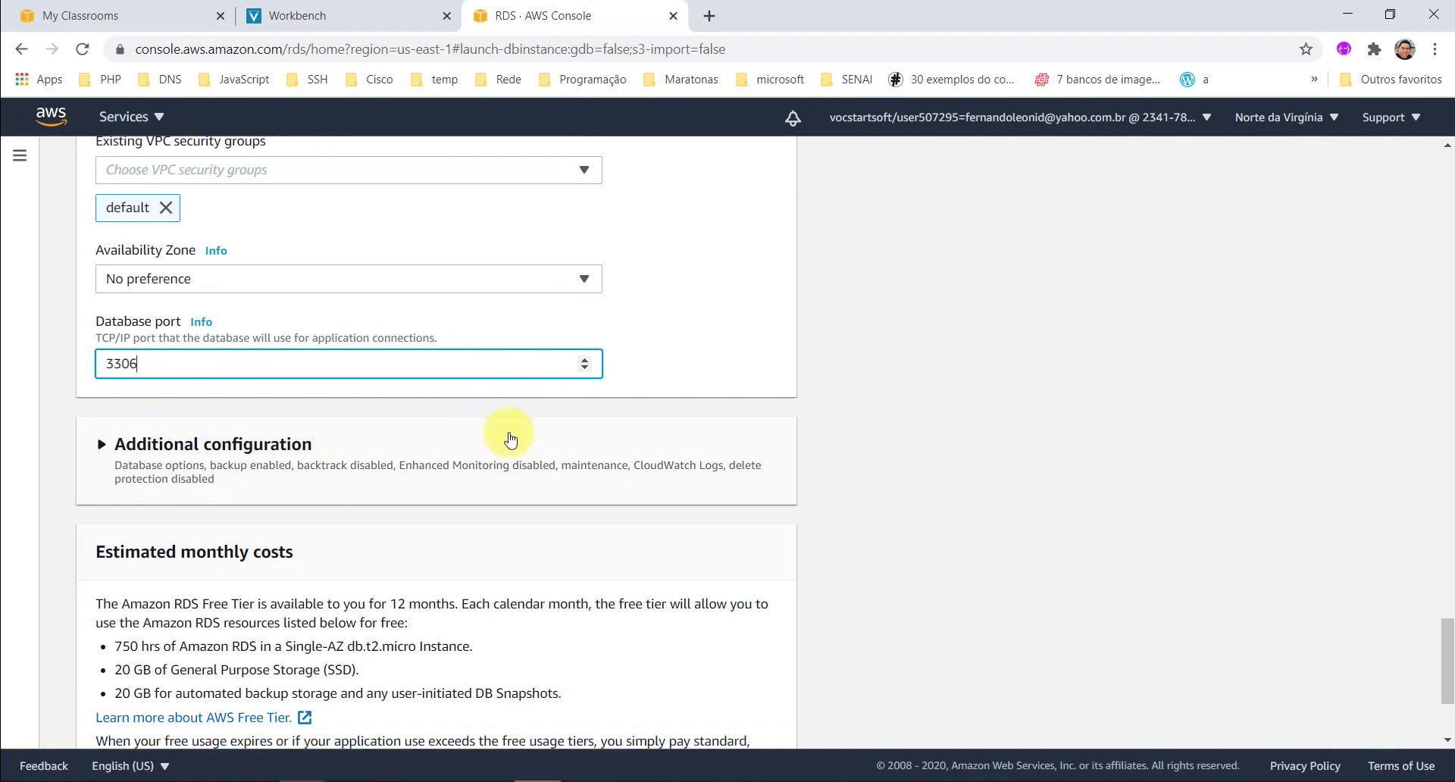
pyautogui.scroll(-1, 530, 437)
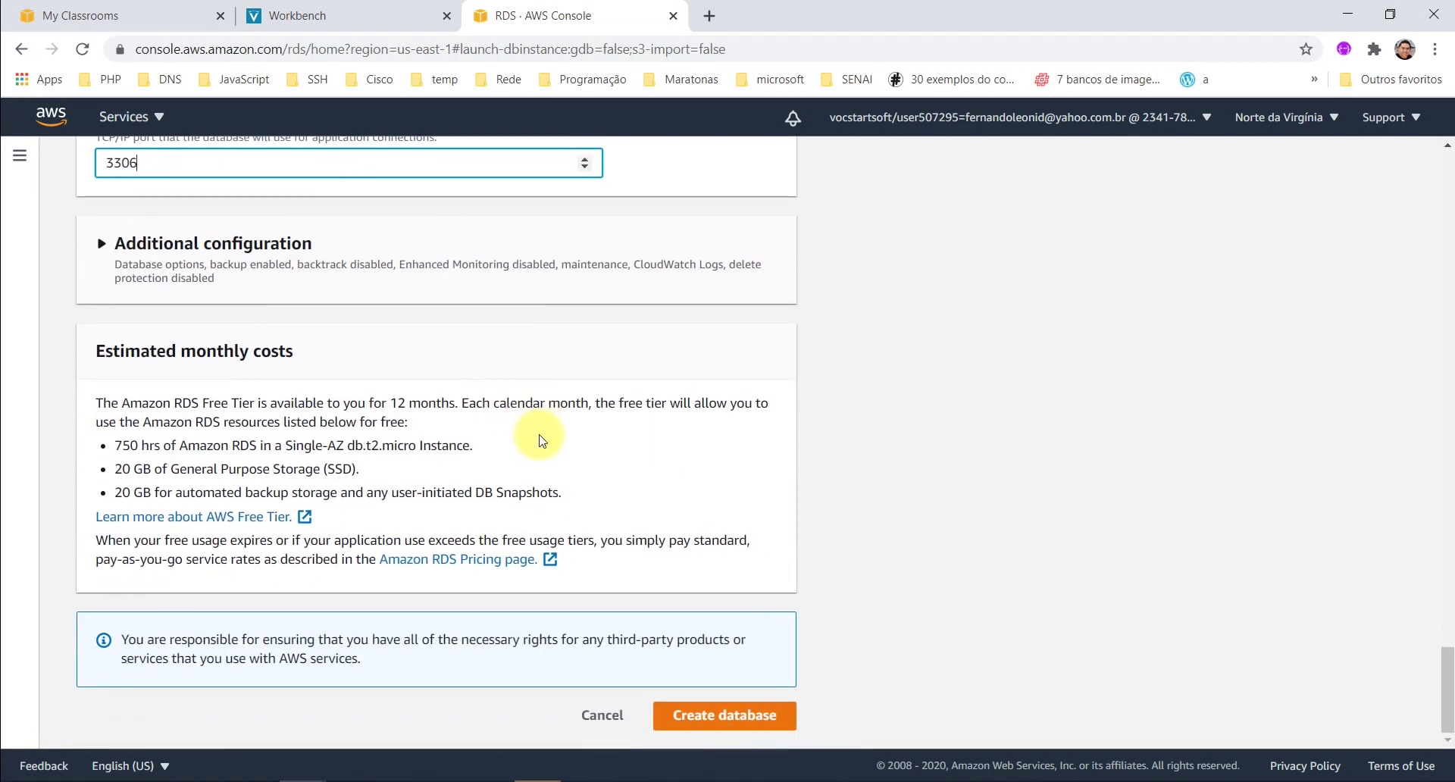
pyautogui.scroll(1, 540, 440)
# Recheck the whole creation form, from creation method, engine, template and credentials through instance class, storage, availability and connectivity.
pyautogui.moveTo(1445, 679); pyautogui.dragTo(1441, 236)
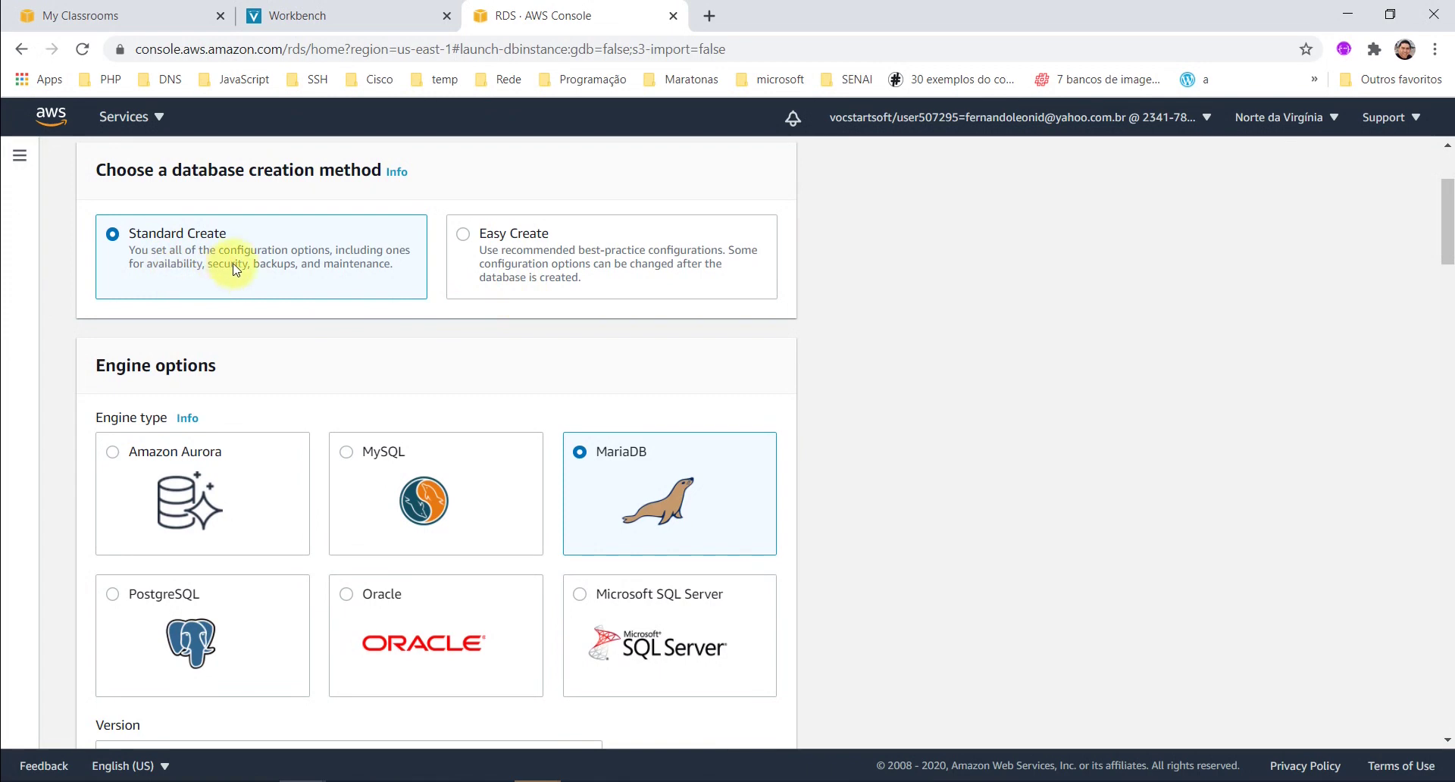
pyautogui.scroll(-2, 1440, 264)
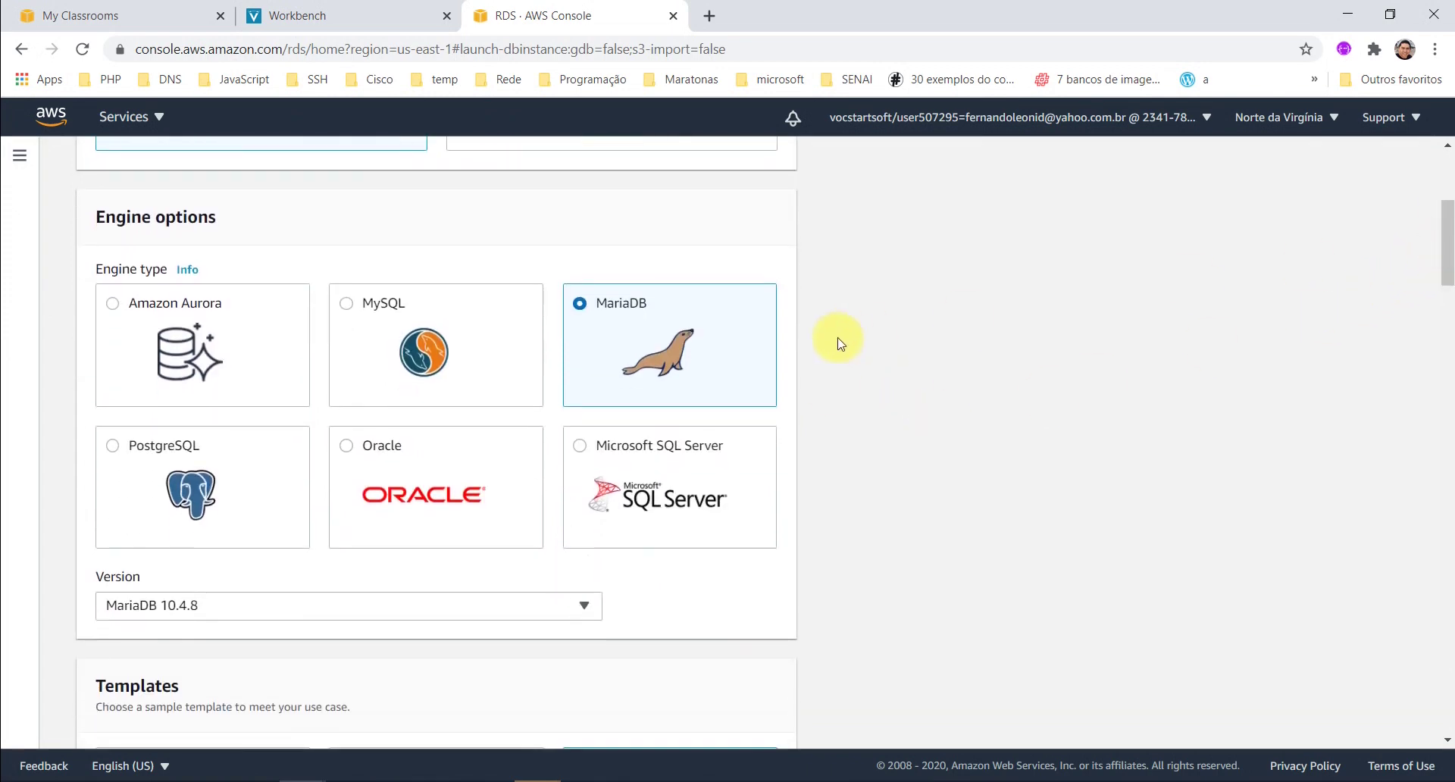
pyautogui.moveTo(1447, 257); pyautogui.dragTo(1447, 313)
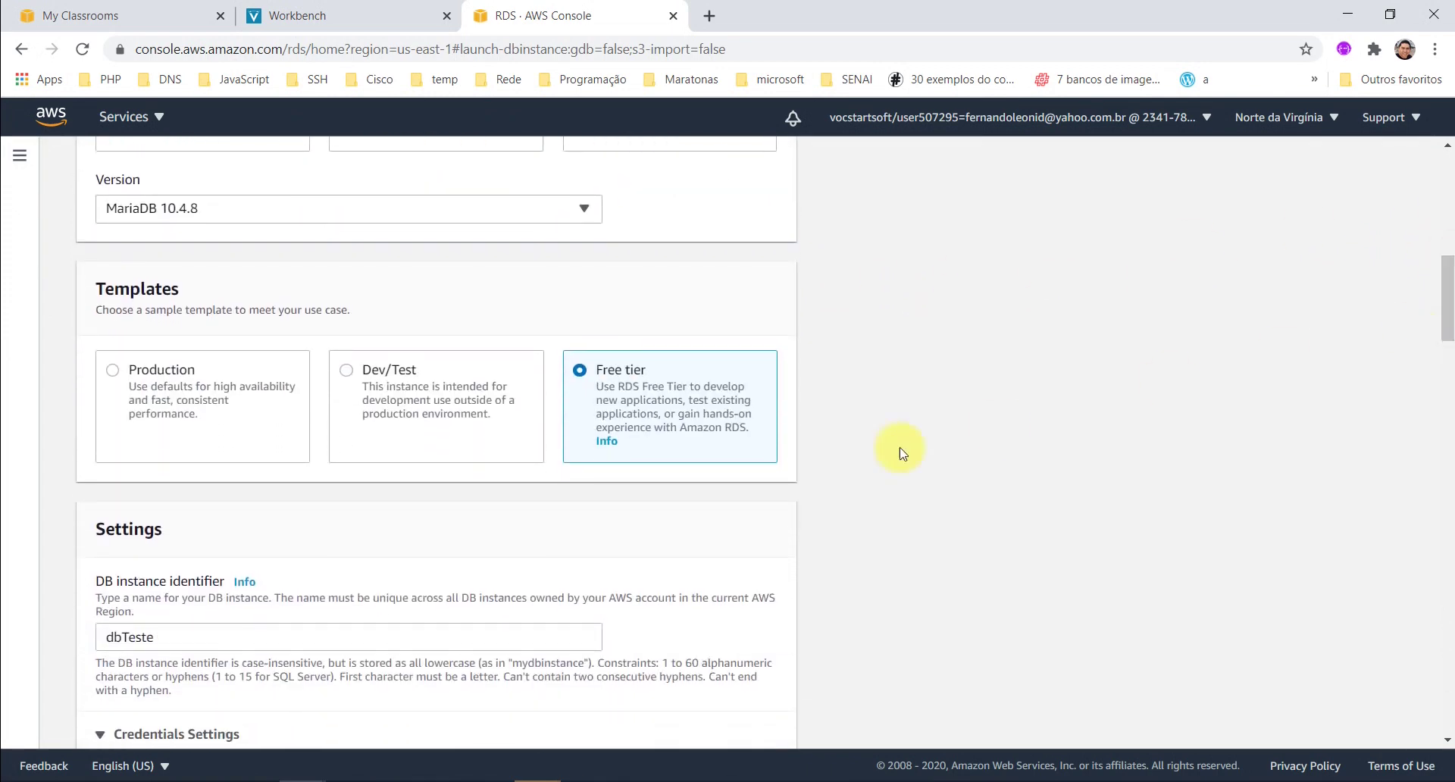
pyautogui.moveTo(1443, 301); pyautogui.dragTo(1434, 383)
pyautogui.click(260, 262)
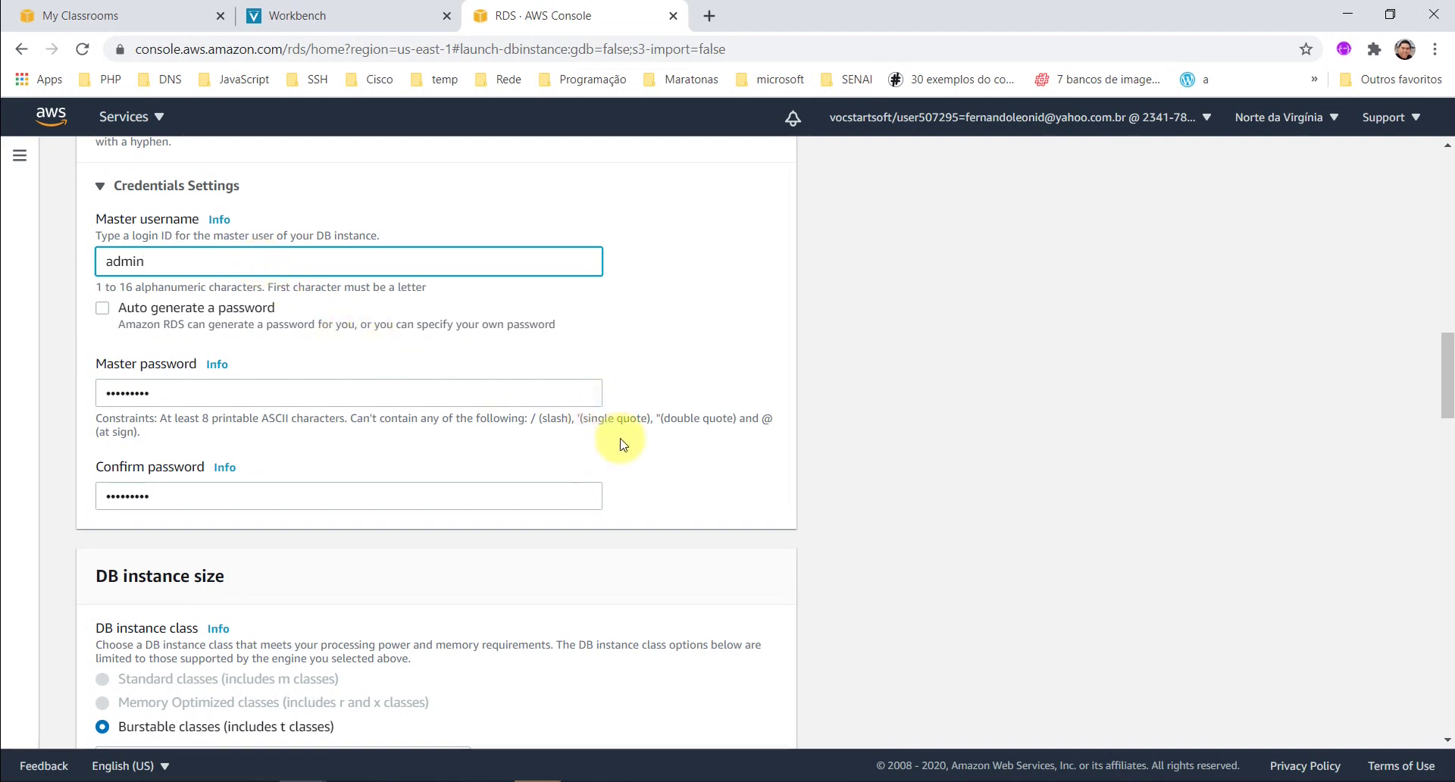
pyautogui.scroll(-1, 620, 440)
pyautogui.scroll(-6, 622, 445)
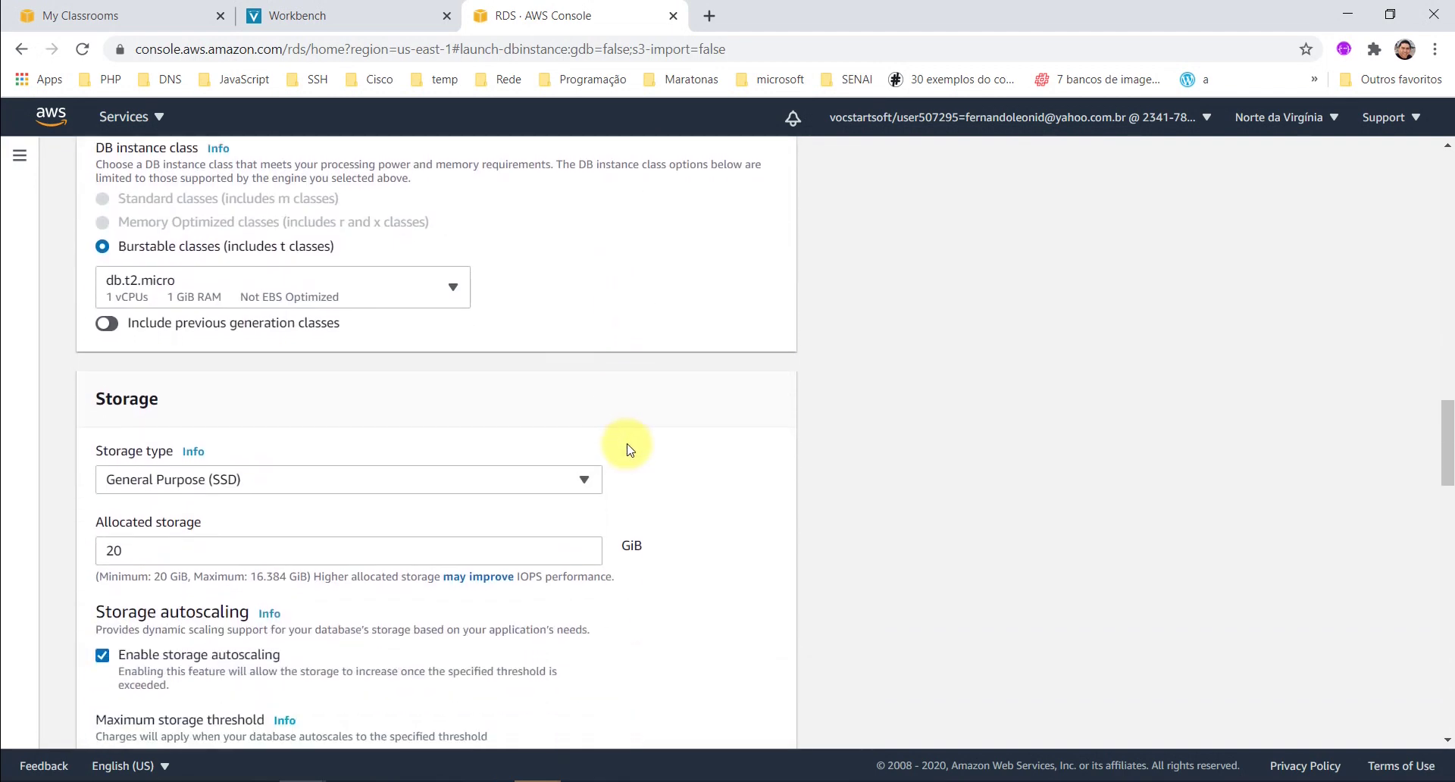
pyautogui.scroll(-6, 626, 448)
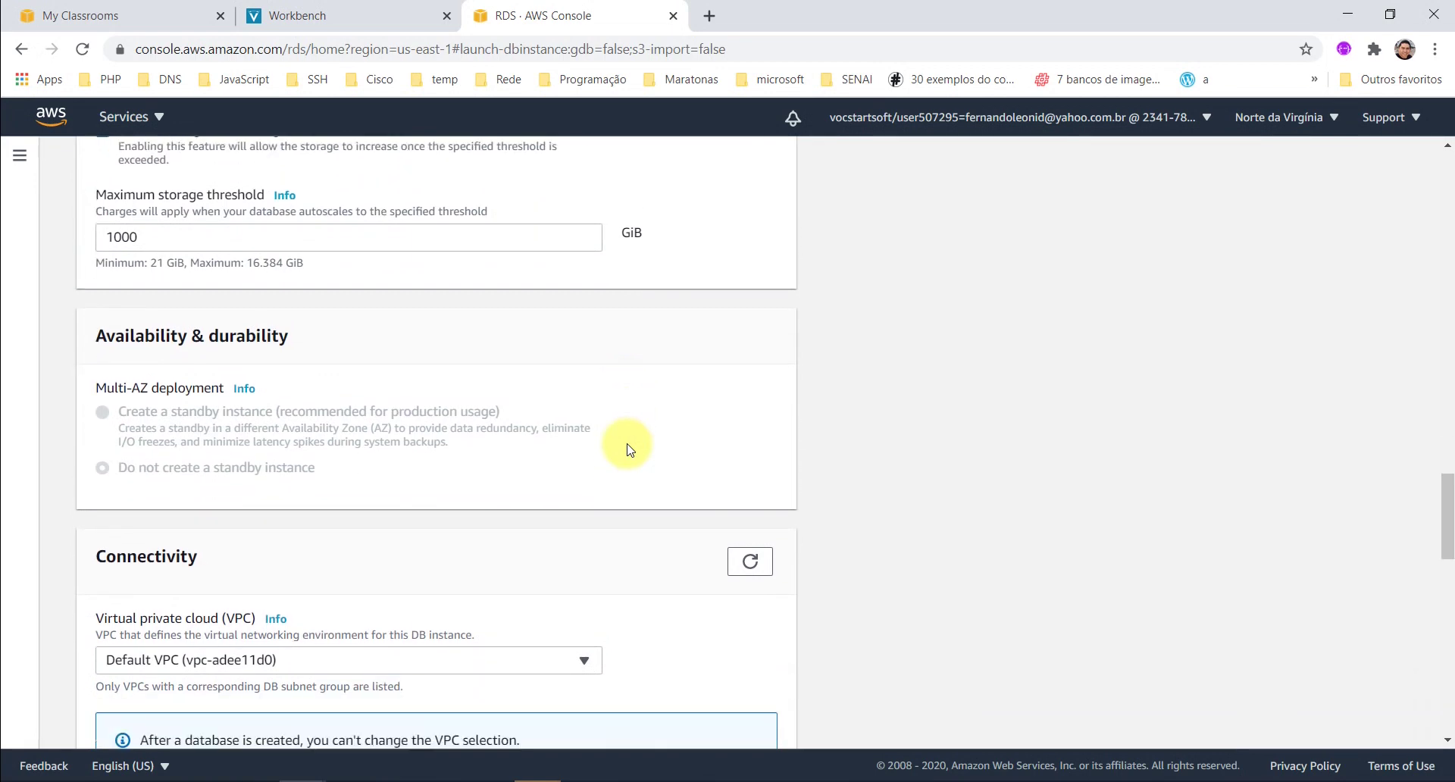
pyautogui.scroll(-1, 626, 449)
pyautogui.scroll(-1, 627, 449)
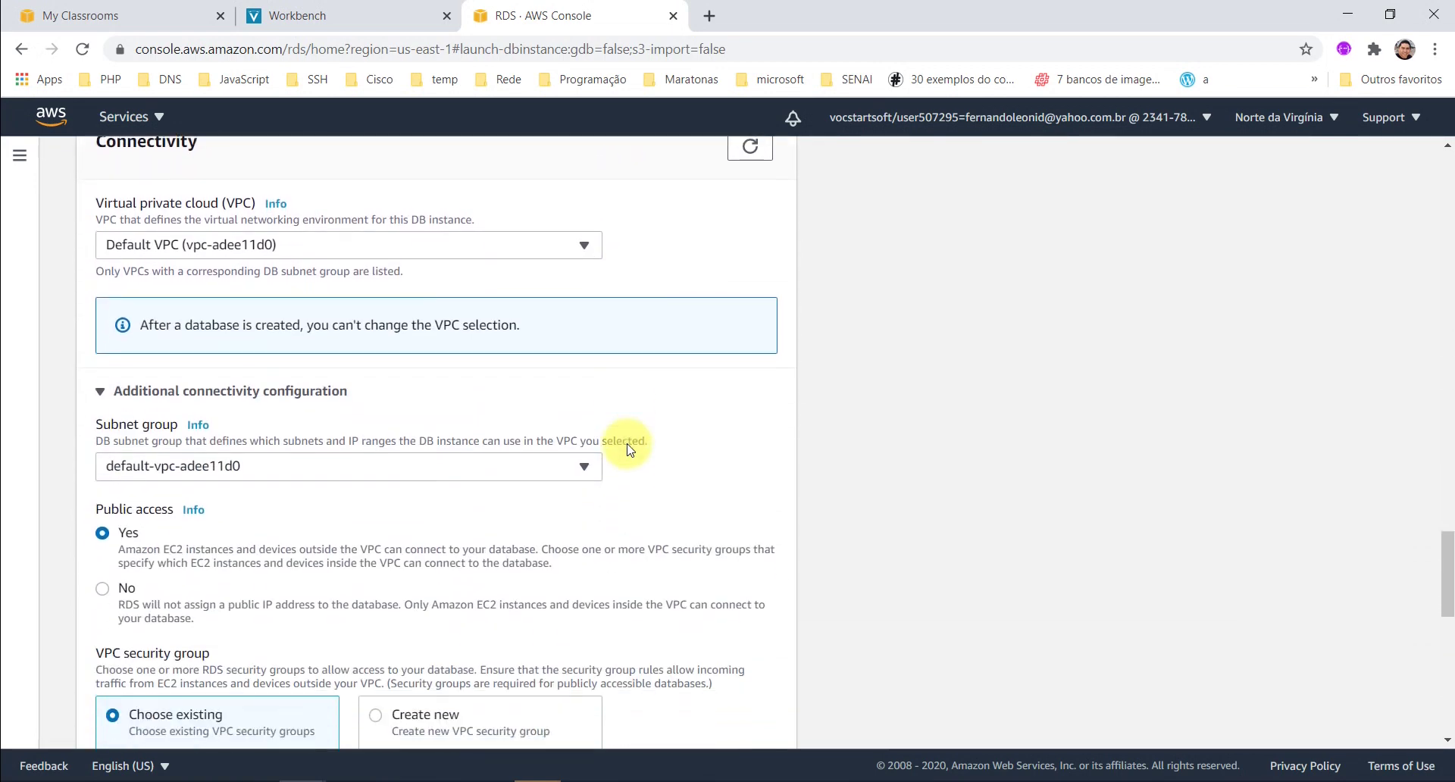
pyautogui.scroll(-2, 337, 349)
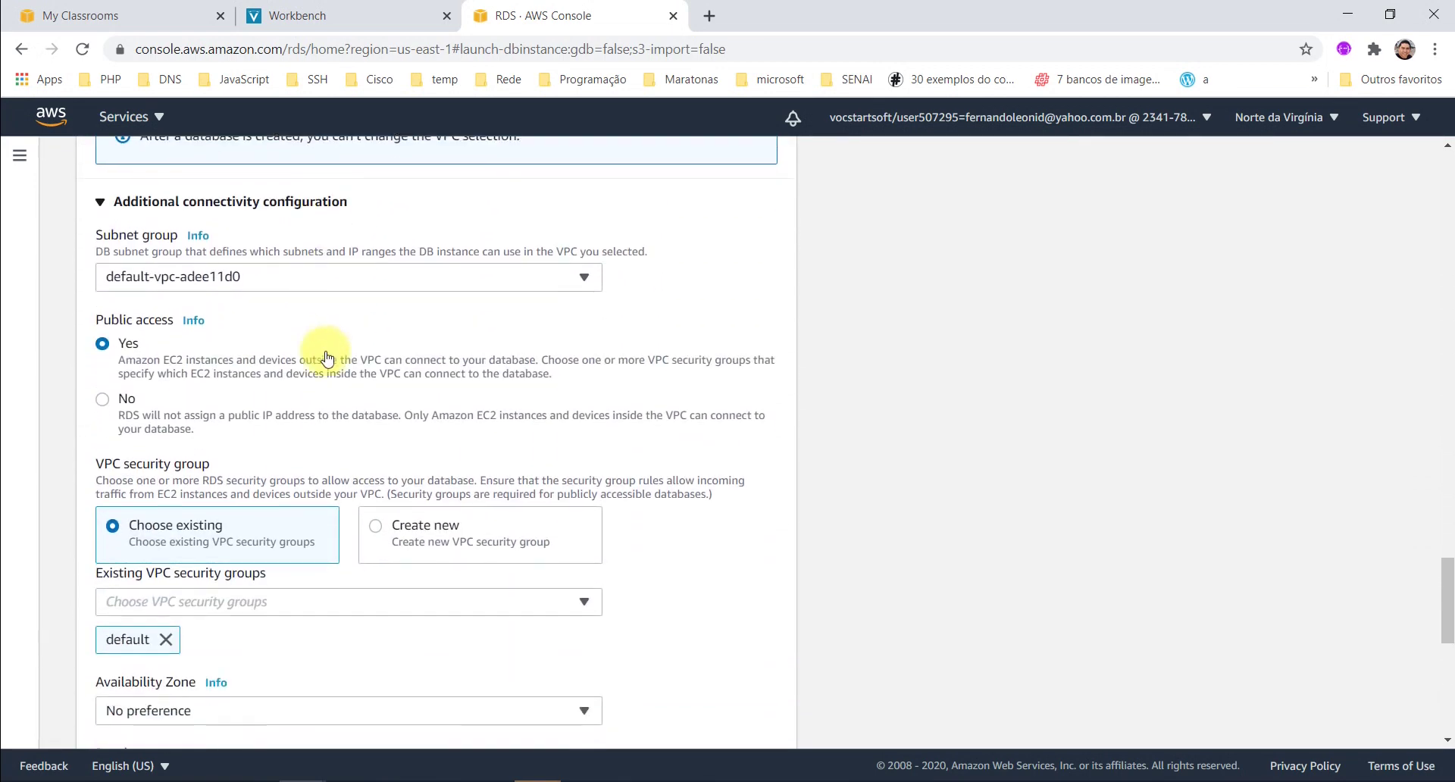
# Keep Public access set to Yes and create the database.
pyautogui.moveTo(97, 320); pyautogui.dragTo(174, 321)
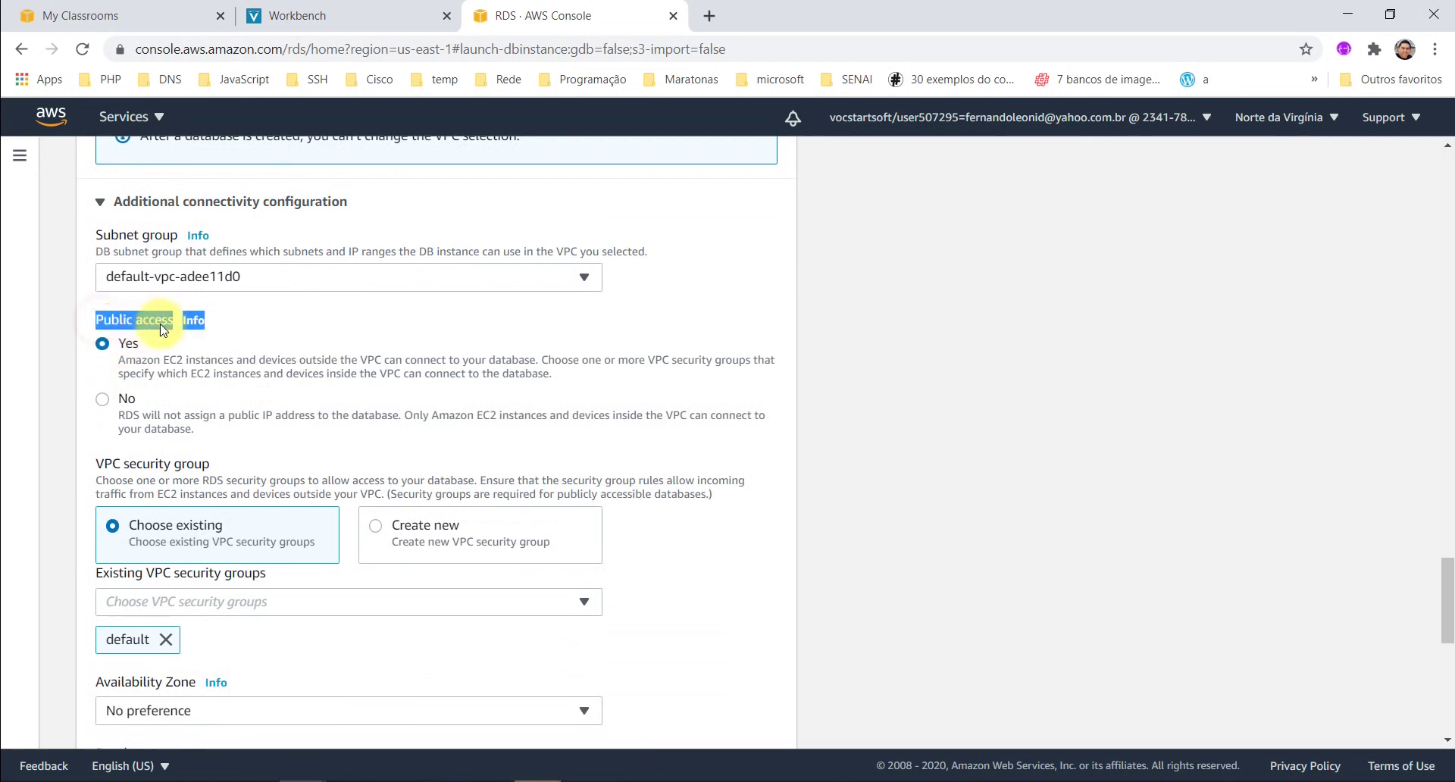
pyautogui.click(106, 343)
pyautogui.scroll(-8, 275, 371)
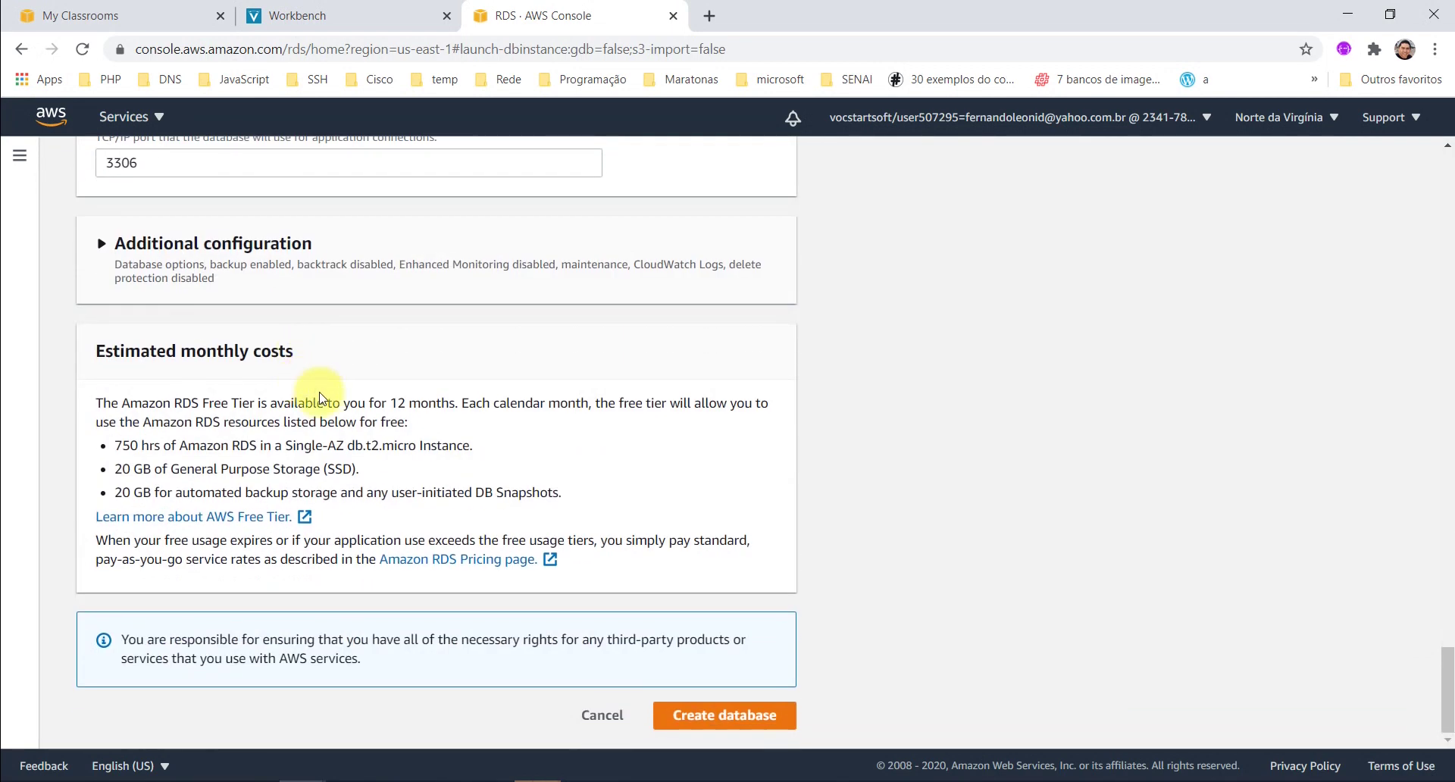
pyautogui.click(755, 726)
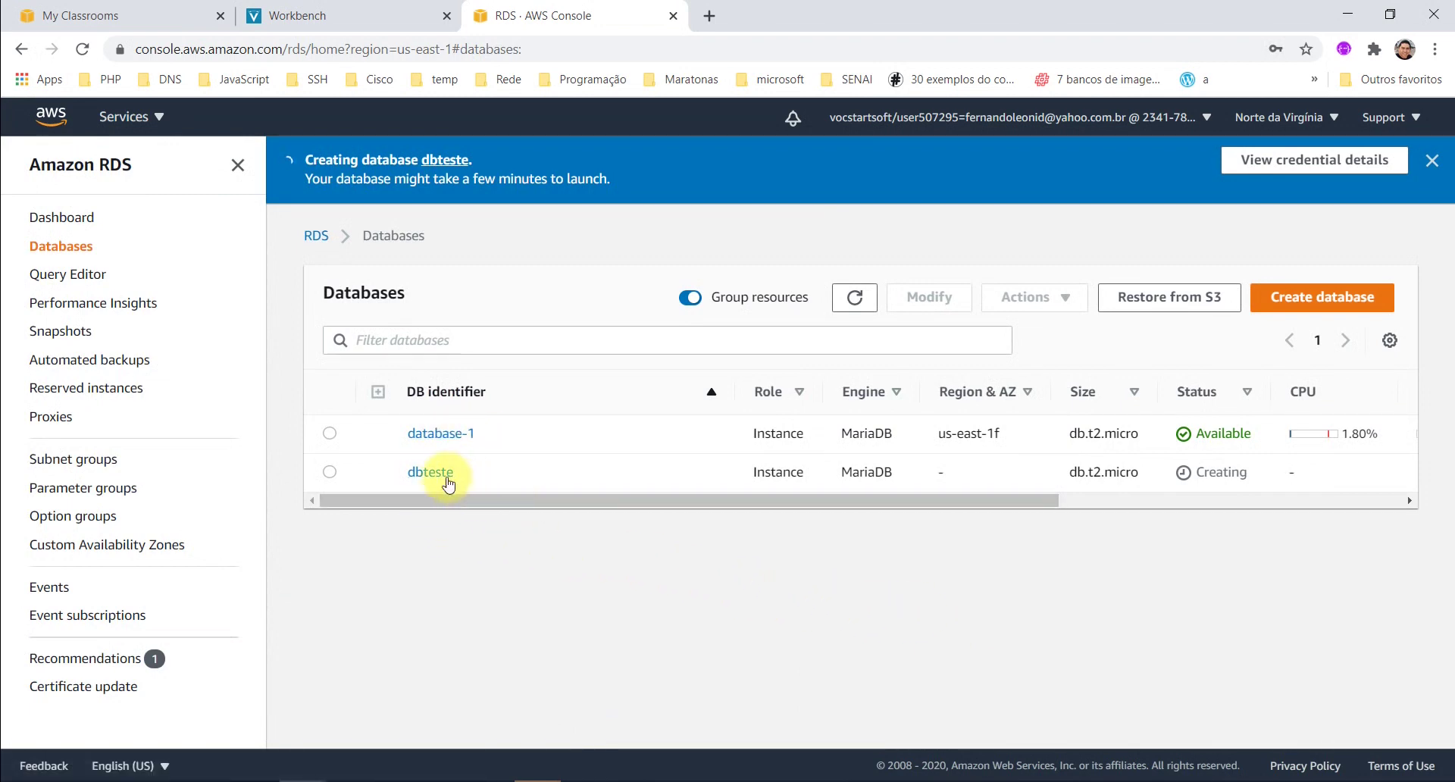
# Monitor the status of the dbteste instance in the database list until its creation finishes.
pyautogui.moveTo(1033, 499); pyautogui.dragTo(855, 512)
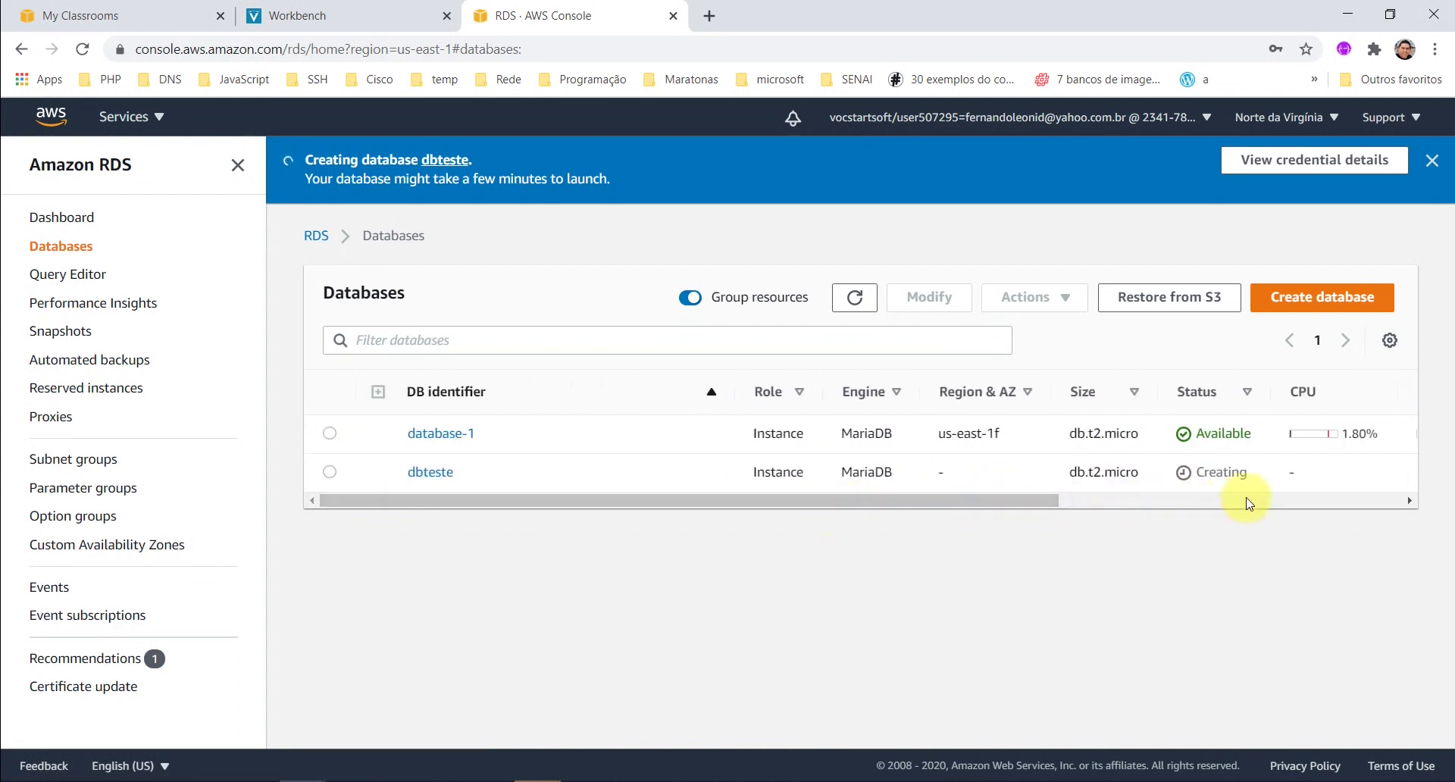
pyautogui.click(1197, 477)
pyautogui.moveTo(1198, 477); pyautogui.dragTo(1243, 480)
pyautogui.click(1234, 479)
pyautogui.doubleClick(1229, 477)
pyautogui.click(1229, 478)
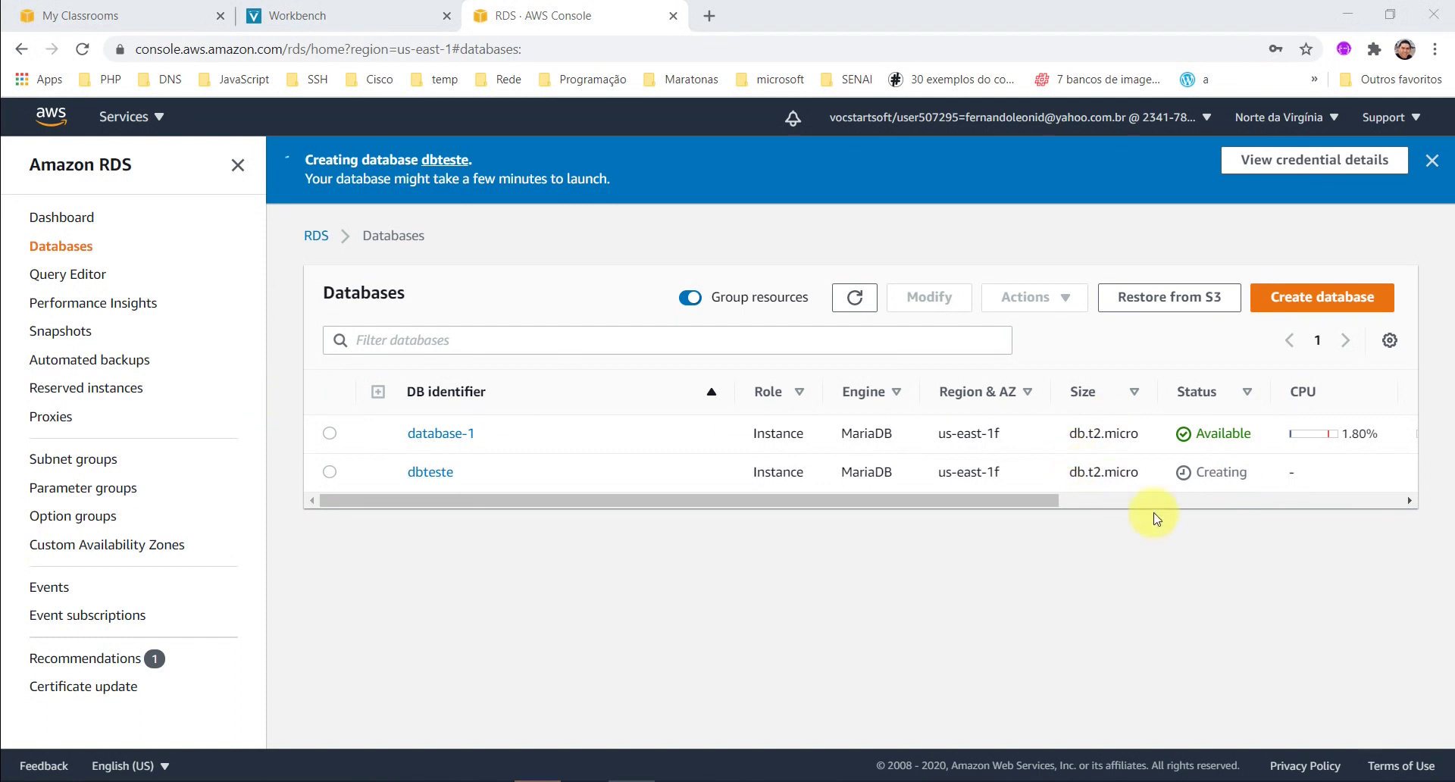
pyautogui.moveTo(1246, 476); pyautogui.dragTo(1210, 491)
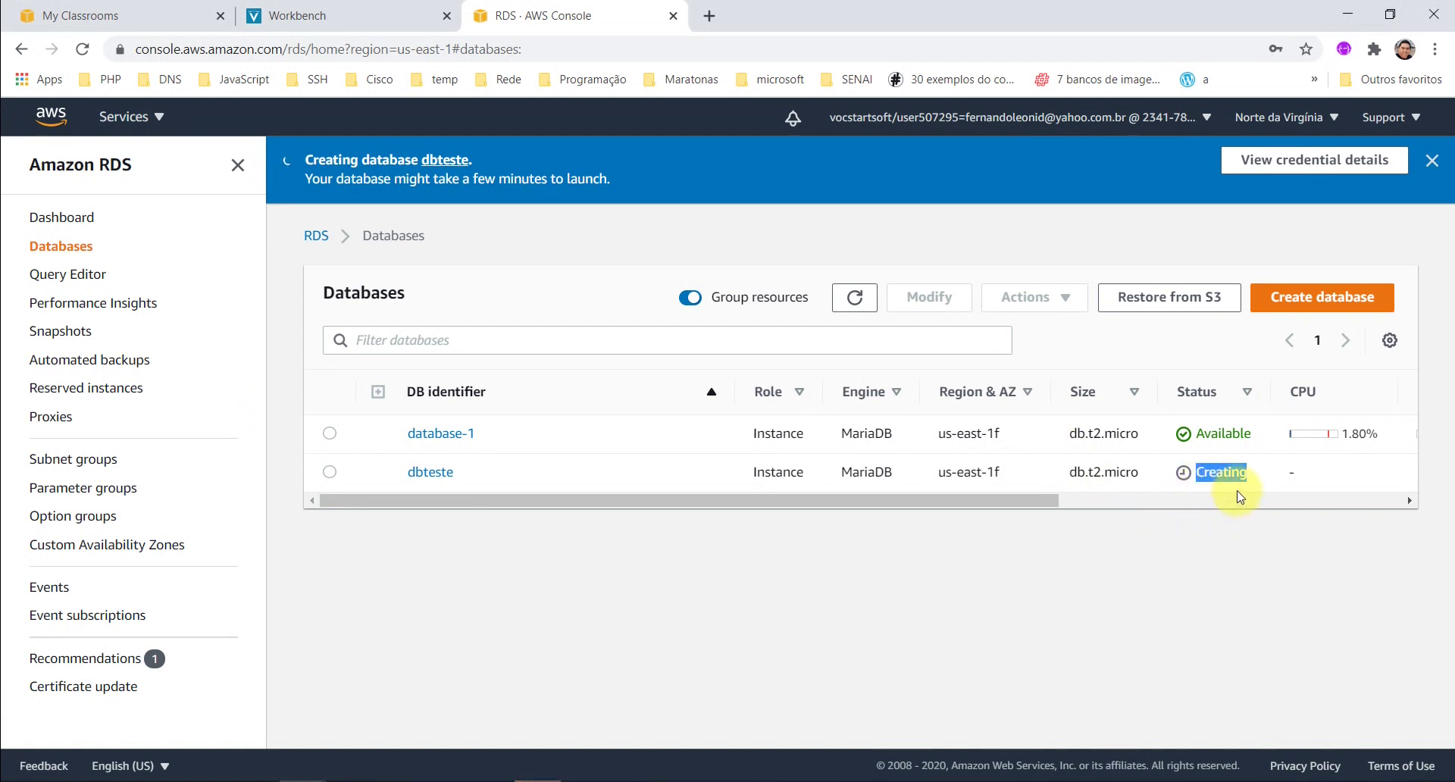
pyautogui.click(1240, 494)
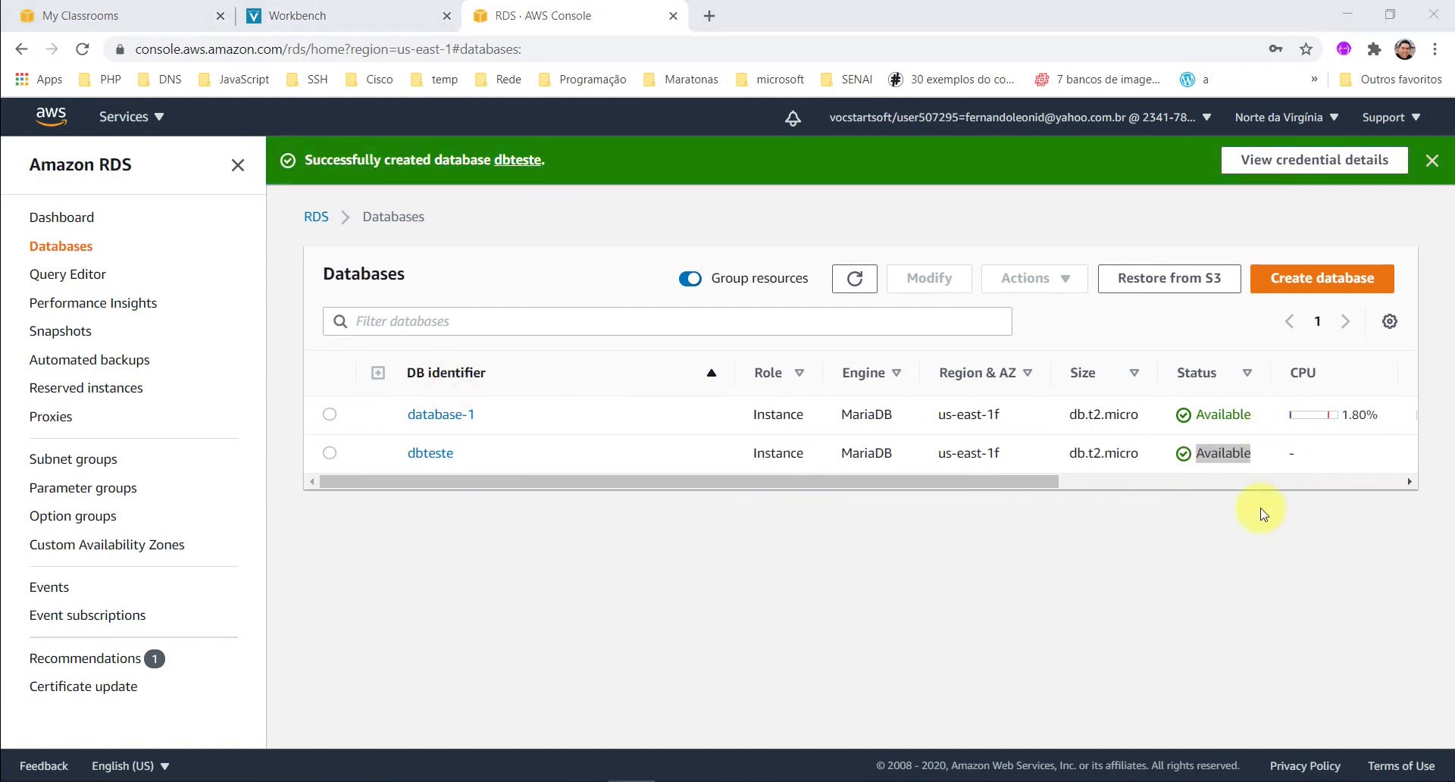
pyautogui.click(1243, 457)
pyautogui.doubleClick(1237, 457)
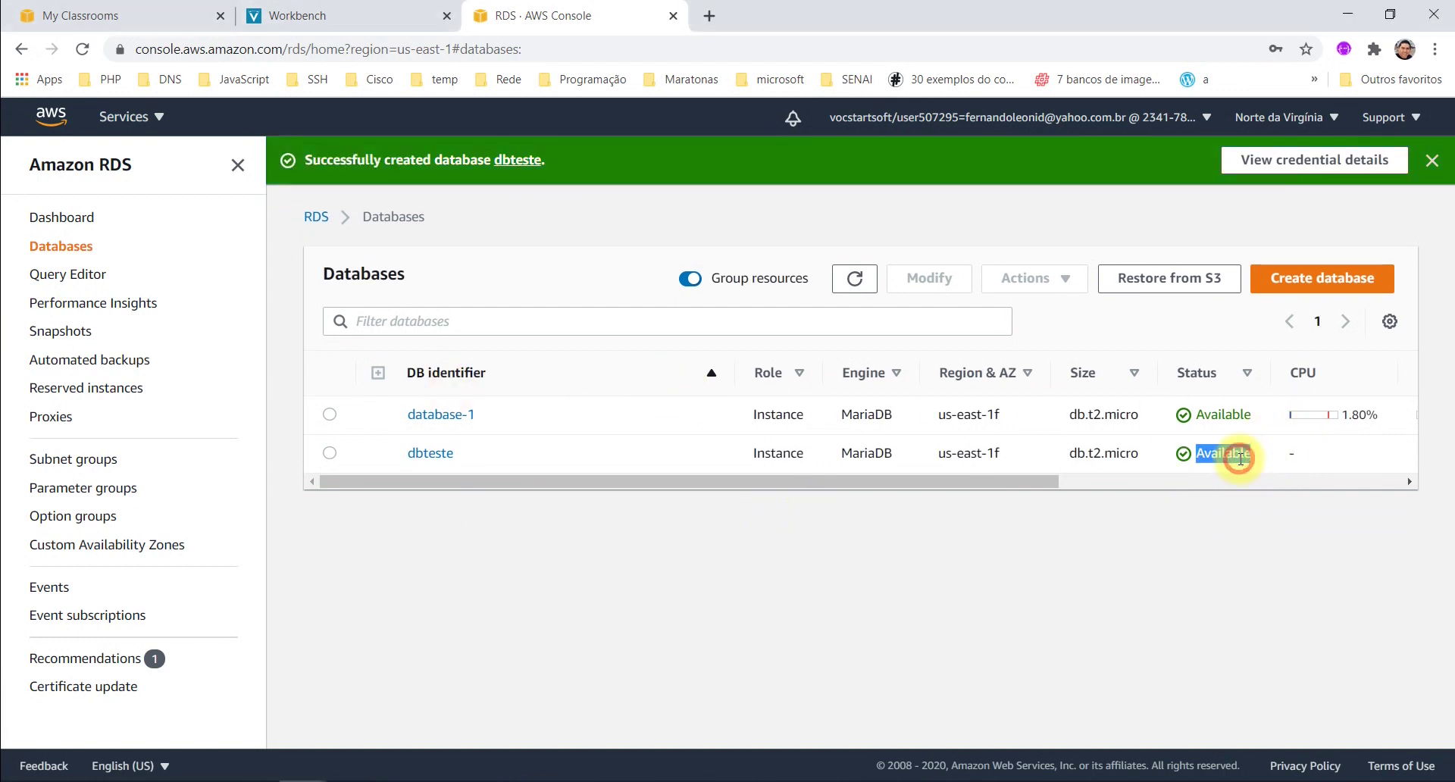
pyautogui.click(1207, 458)
pyautogui.moveTo(1227, 461); pyautogui.dragTo(1205, 461)
pyautogui.moveTo(766, 482); pyautogui.dragTo(588, 497)
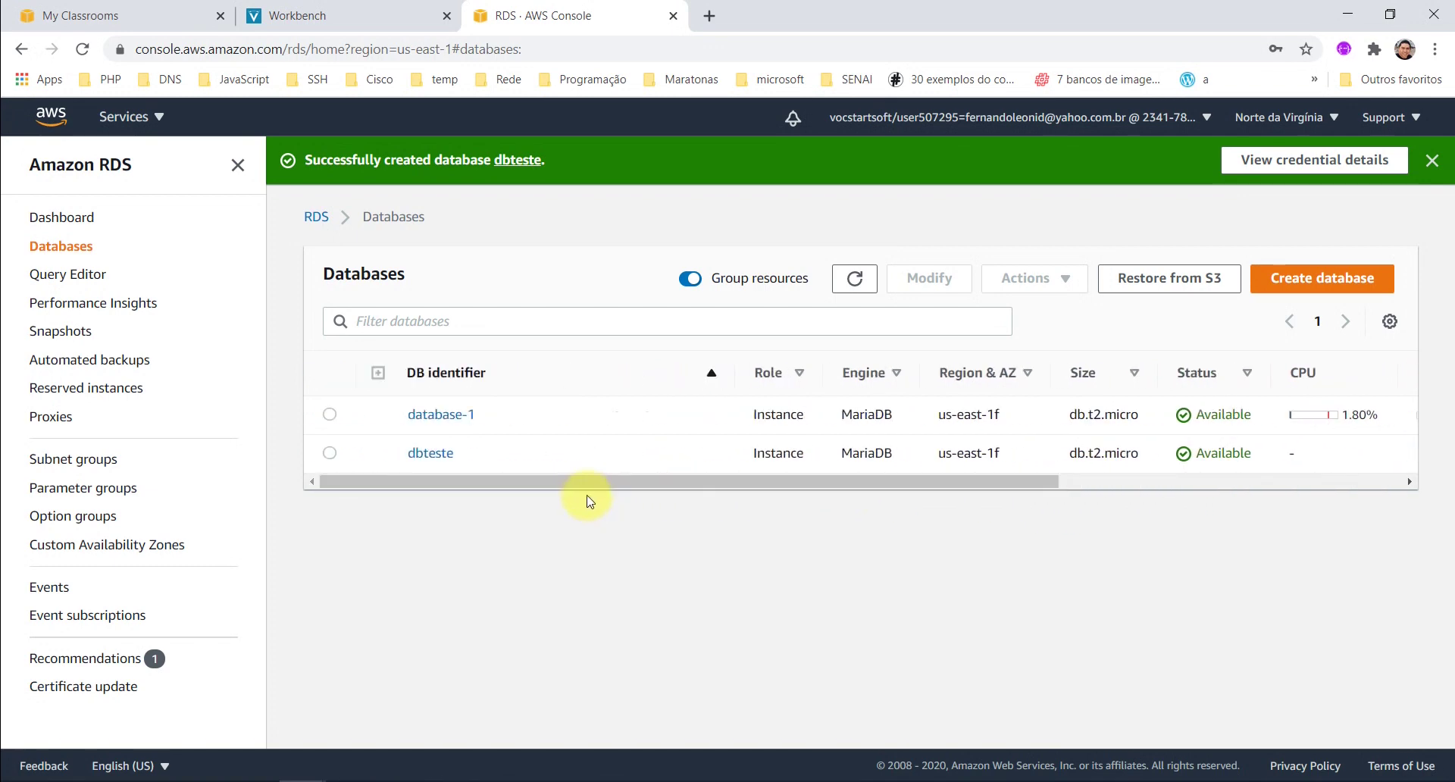
# Open the dbteste instance's details and examine its endpoint and port under Connectivity & security.
pyautogui.click(429, 454)
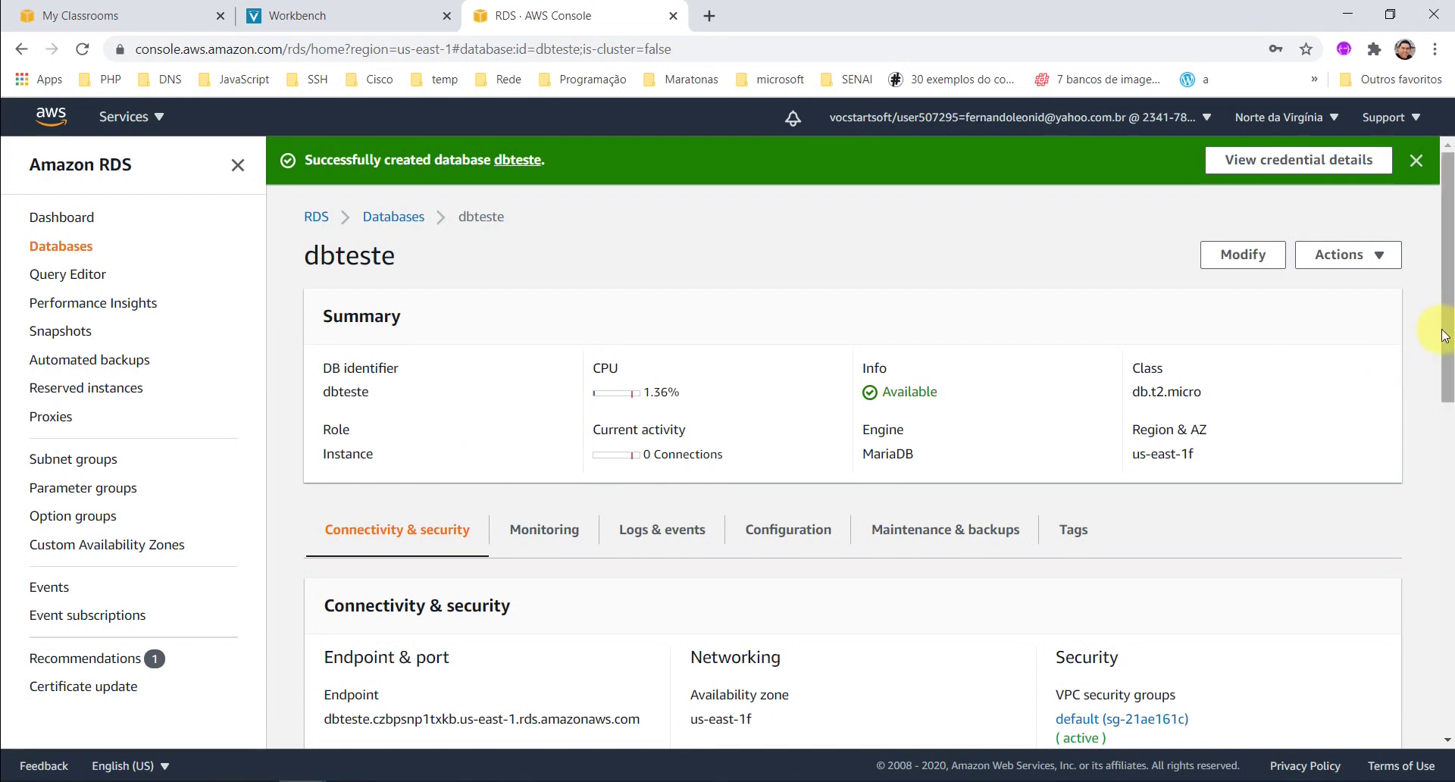
pyautogui.moveTo(1444, 324); pyautogui.dragTo(1442, 417)
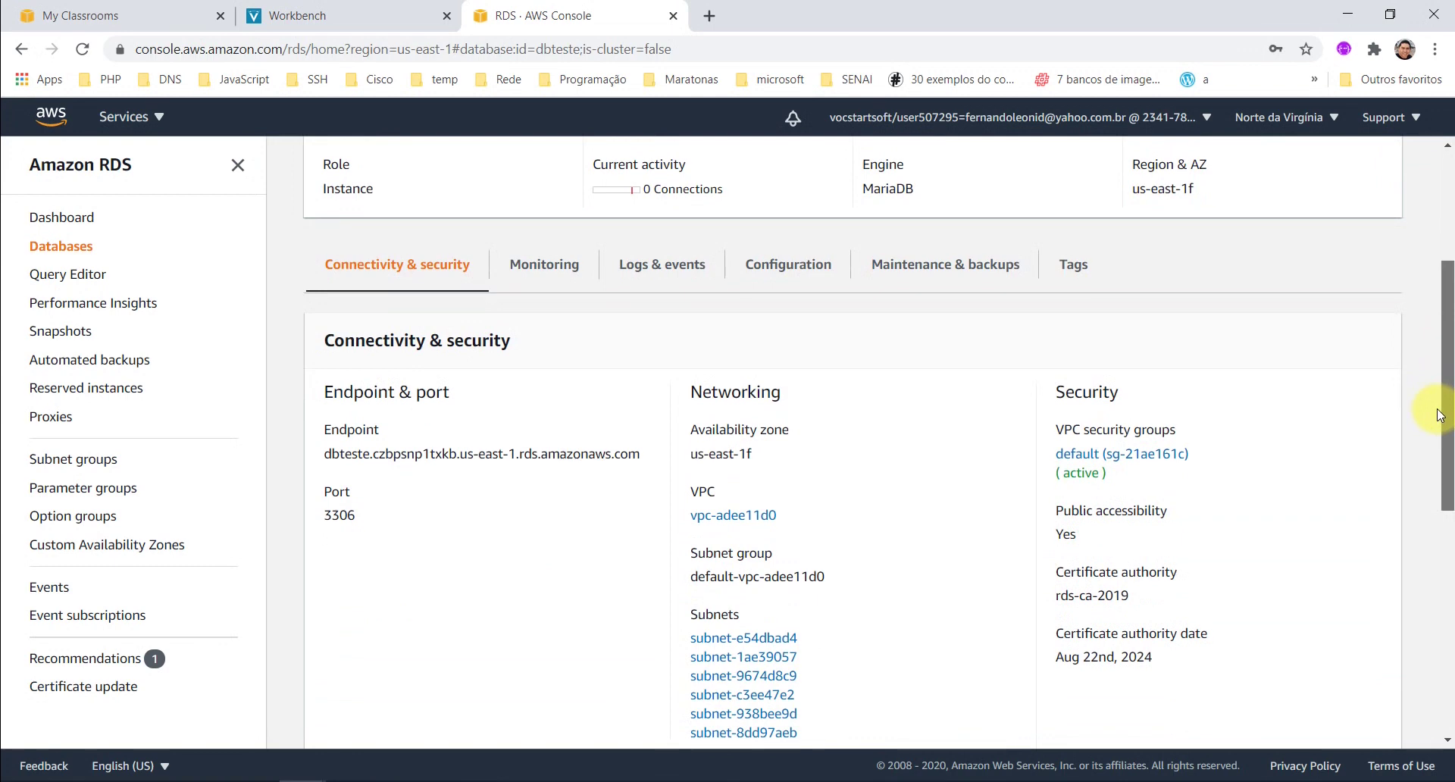
pyautogui.moveTo(324, 450)
pyautogui.mouseDown()
pyautogui.moveTo(646, 456)
pyautogui.moveTo(321, 453)
pyautogui.mouseUp()
pyautogui.click(599, 485)
pyautogui.scroll(-5, 918, 535)
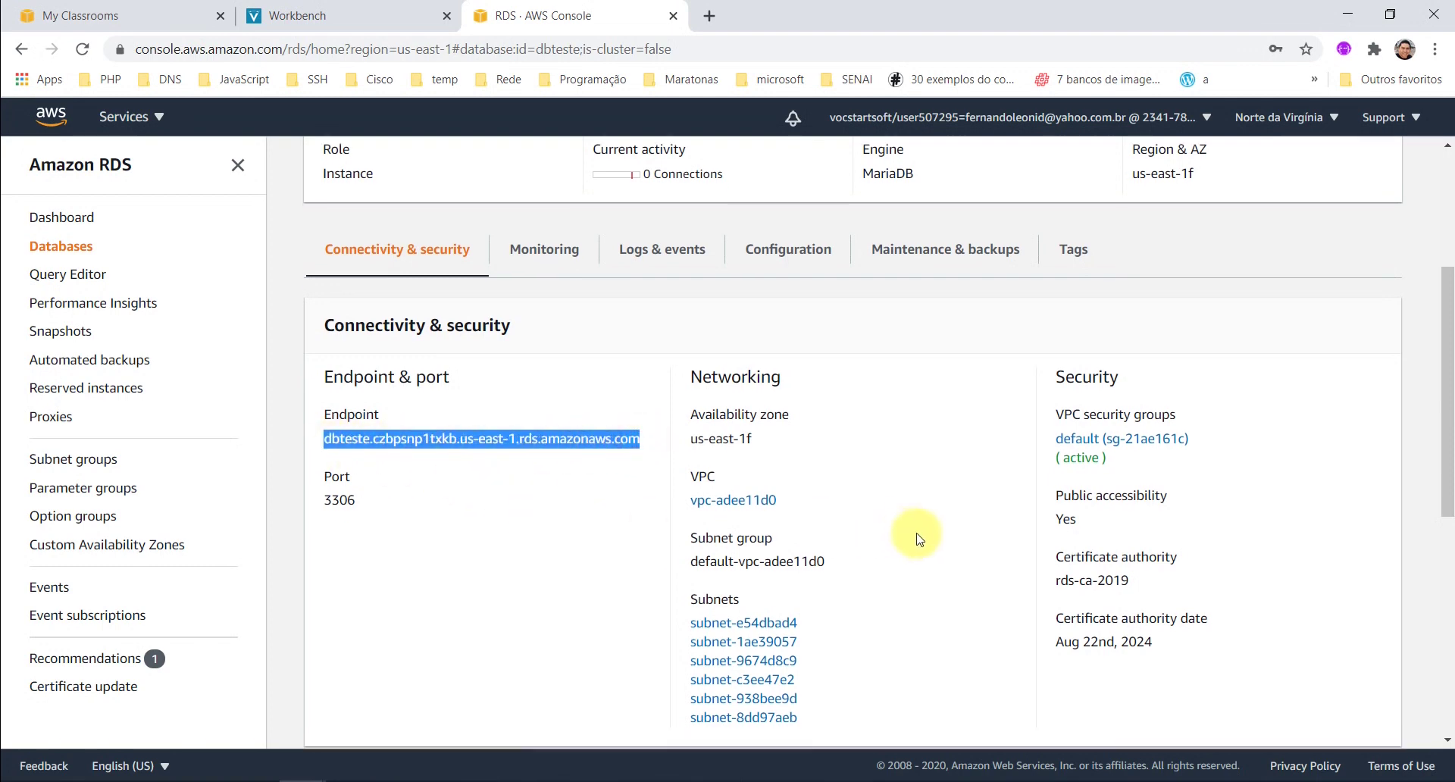
pyautogui.scroll(4, 918, 542)
pyautogui.scroll(1, 919, 545)
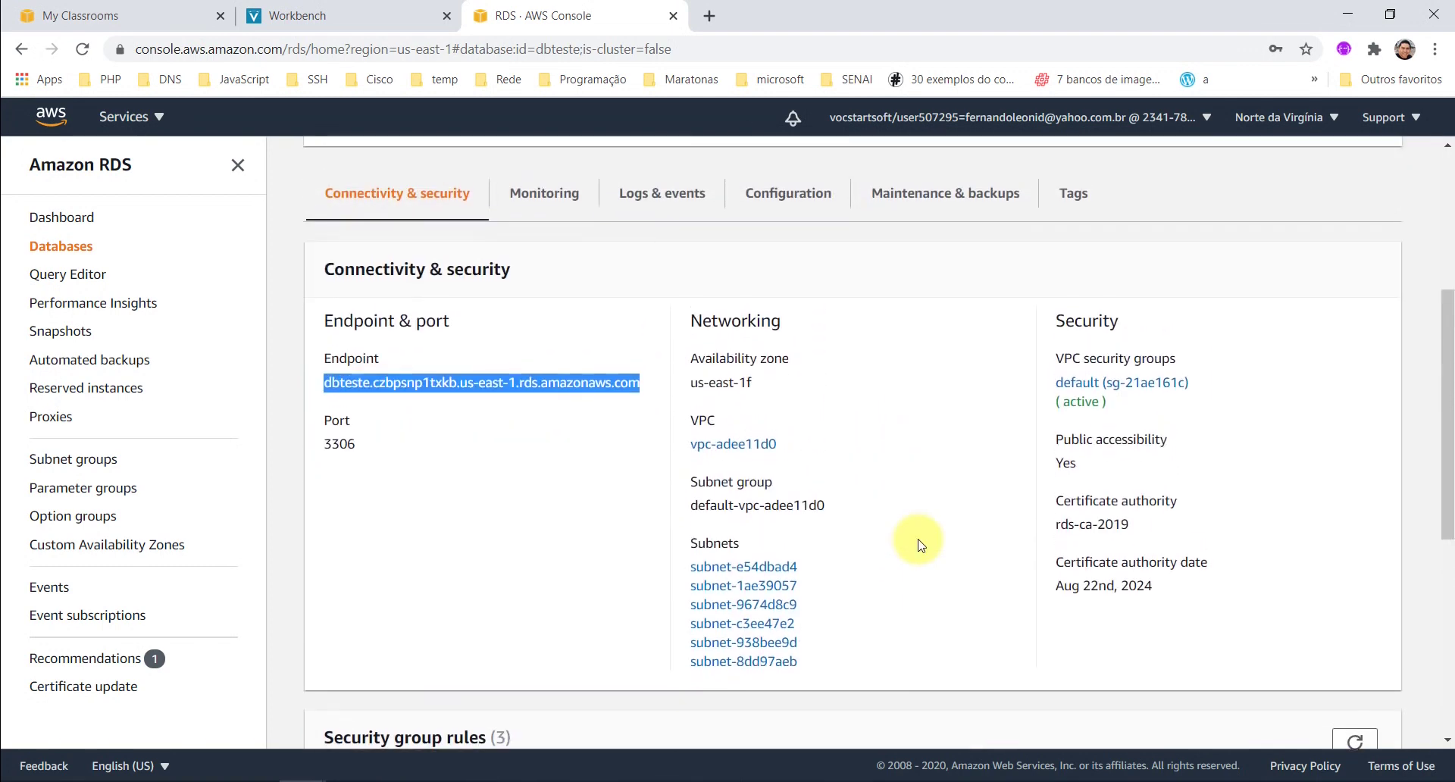
pyautogui.moveTo(353, 516); pyautogui.dragTo(324, 520)
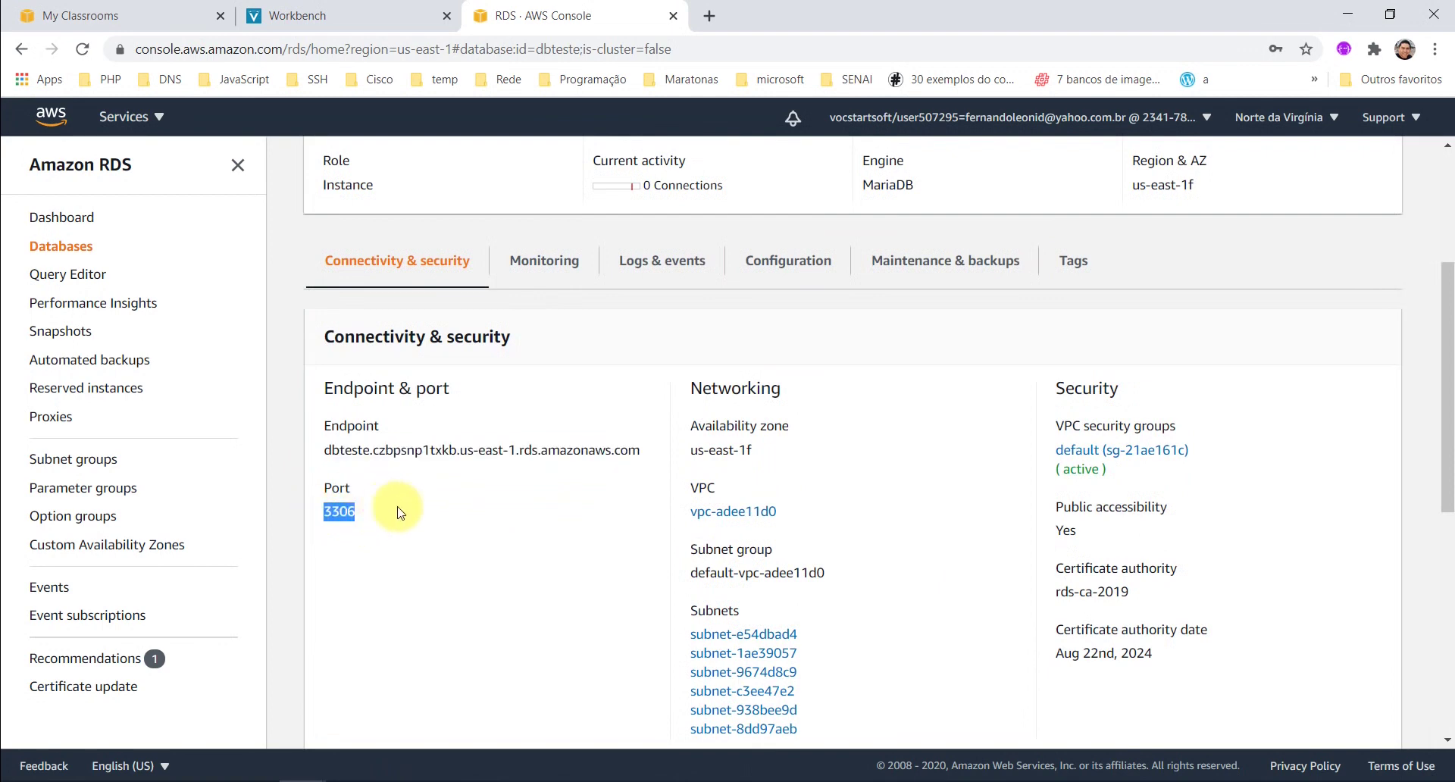
# Open a Windows Command Prompt window and move it clear of the endpoint information.
pyautogui.press('super')
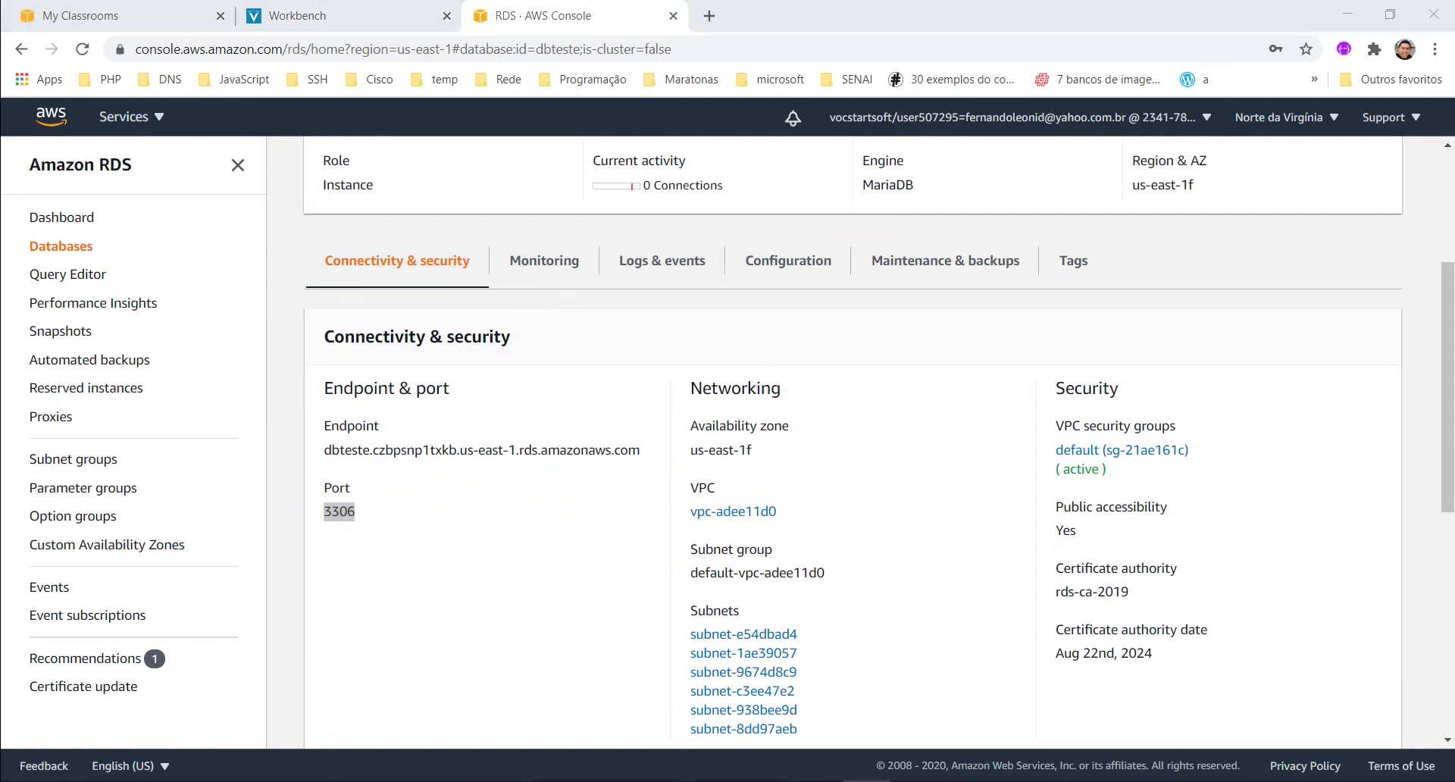
pyautogui.write('cmd')
pyautogui.press('Return')
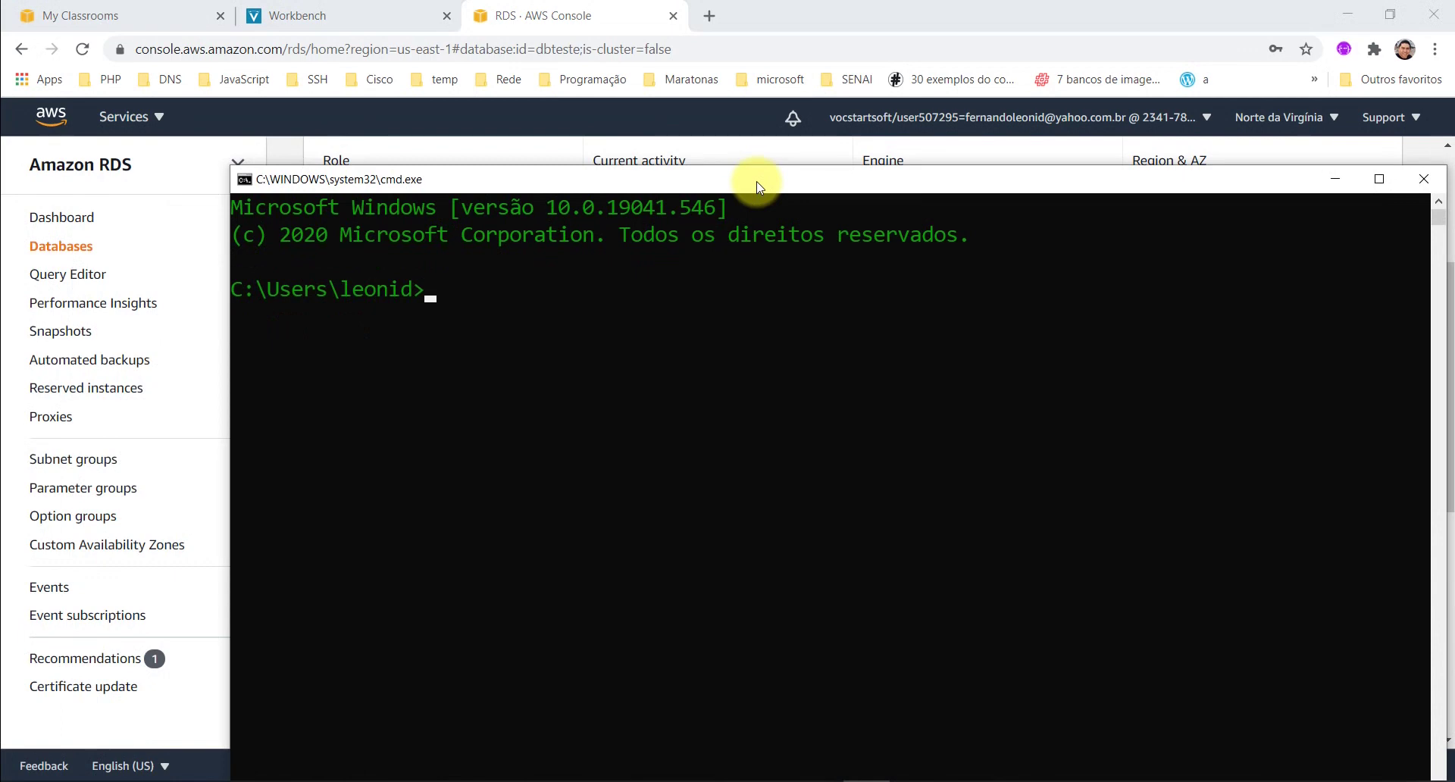
pyautogui.moveTo(768, 179); pyautogui.dragTo(724, 544)
# Return to the RDS console in the browser and copy the dbteste endpoint address.
pyautogui.doubleClick(459, 453)
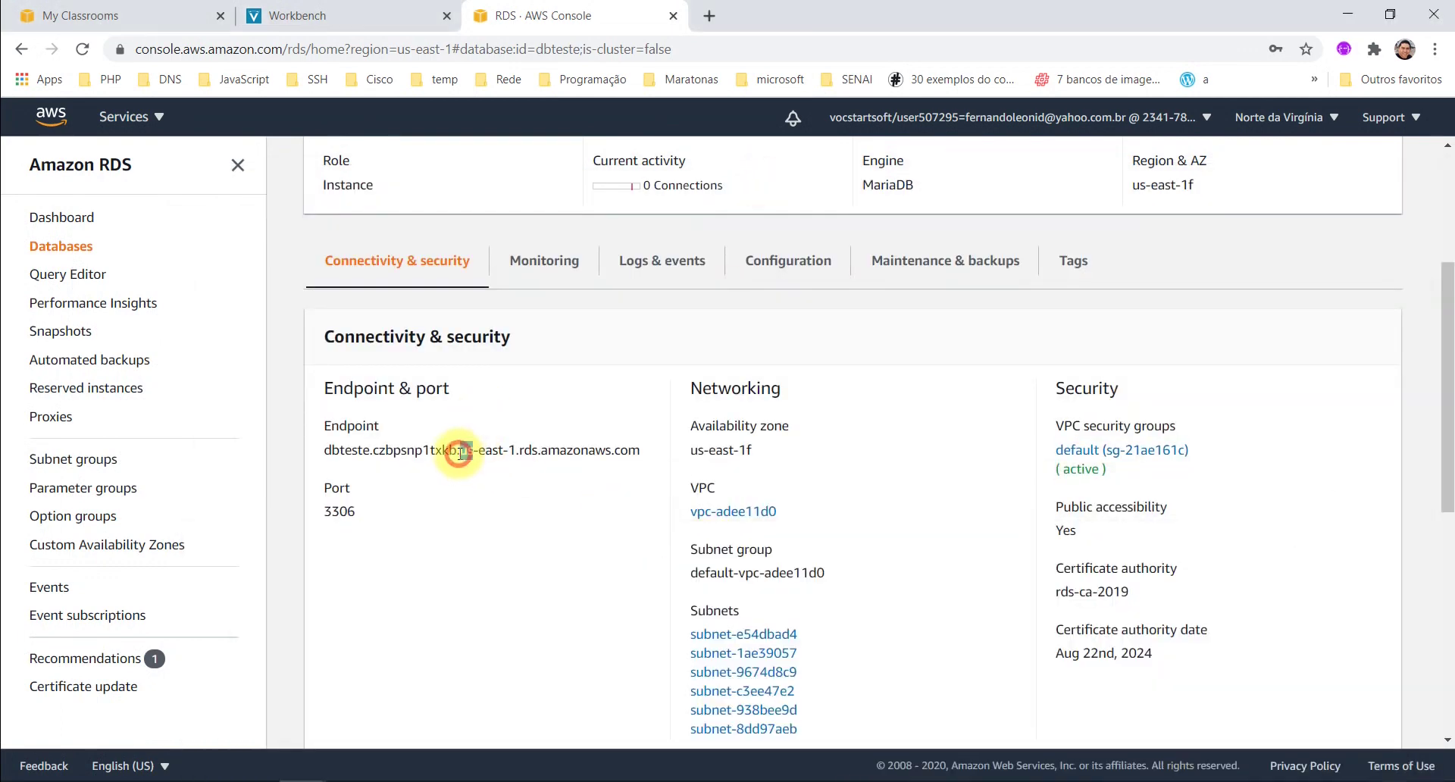
pyautogui.moveTo(641, 450); pyautogui.dragTo(325, 451)
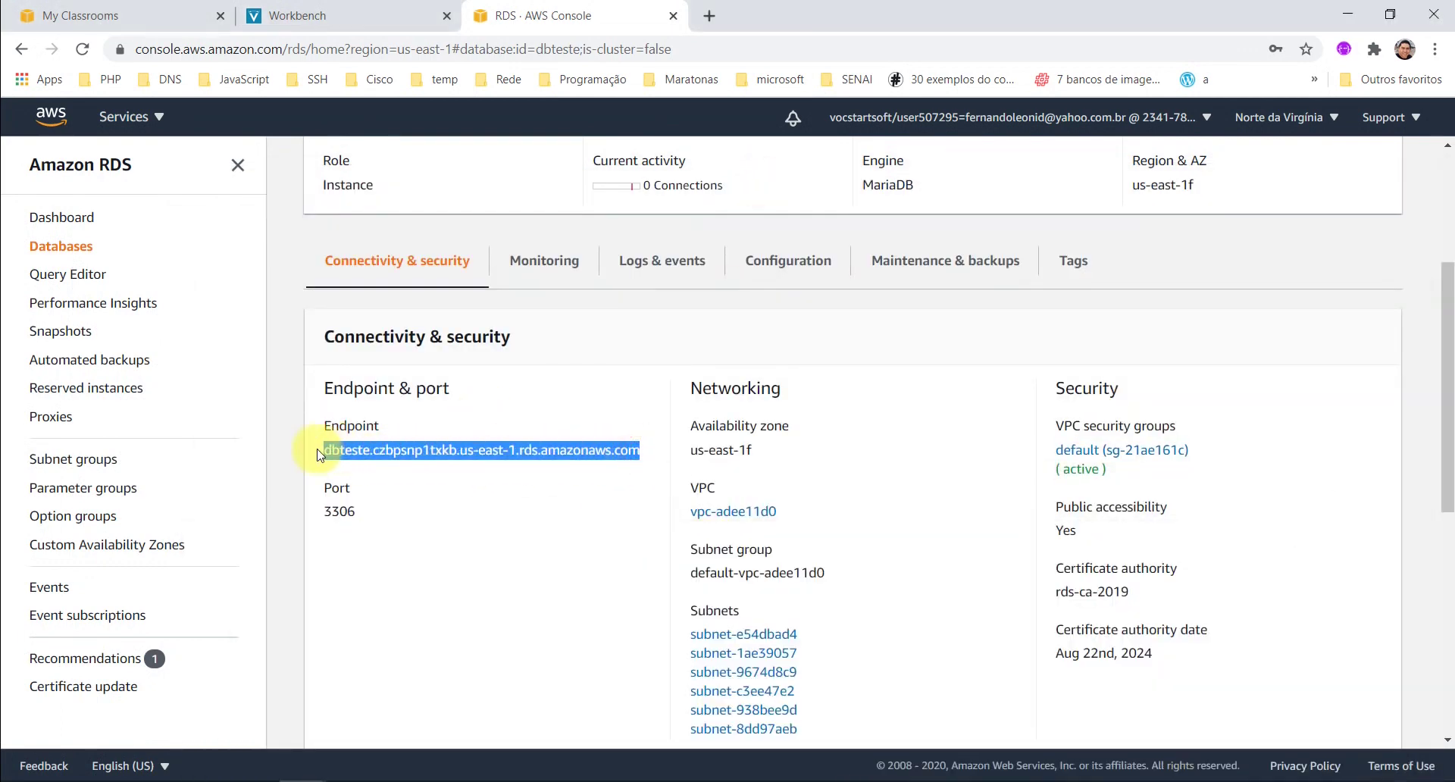
pyautogui.rightClick(381, 447)
pyautogui.click(393, 462)
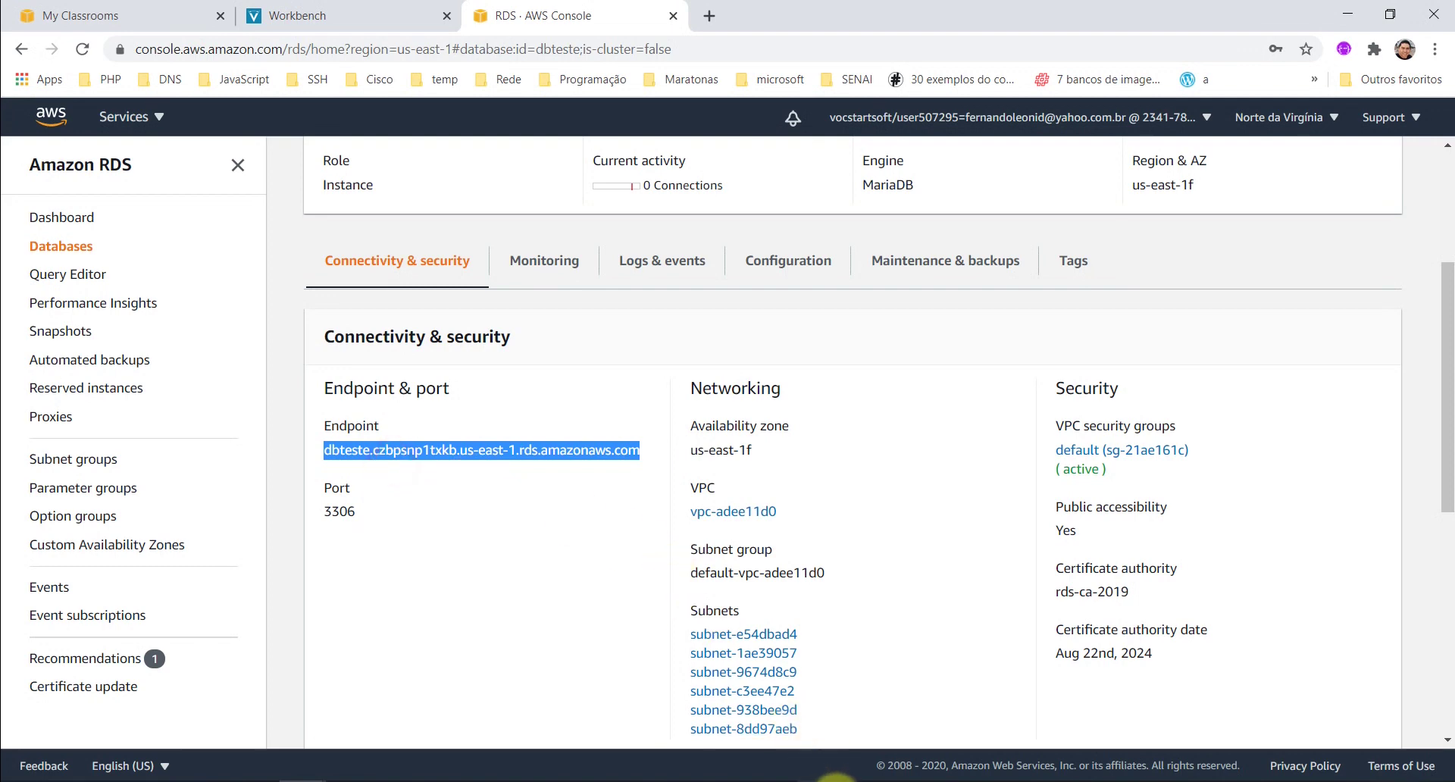
# Switch back to the Command Prompt and reposition and resize its window over the browser.
pyautogui.hotkey('alt', 'Tab')
pyautogui.moveTo(832, 539); pyautogui.dragTo(828, 33)
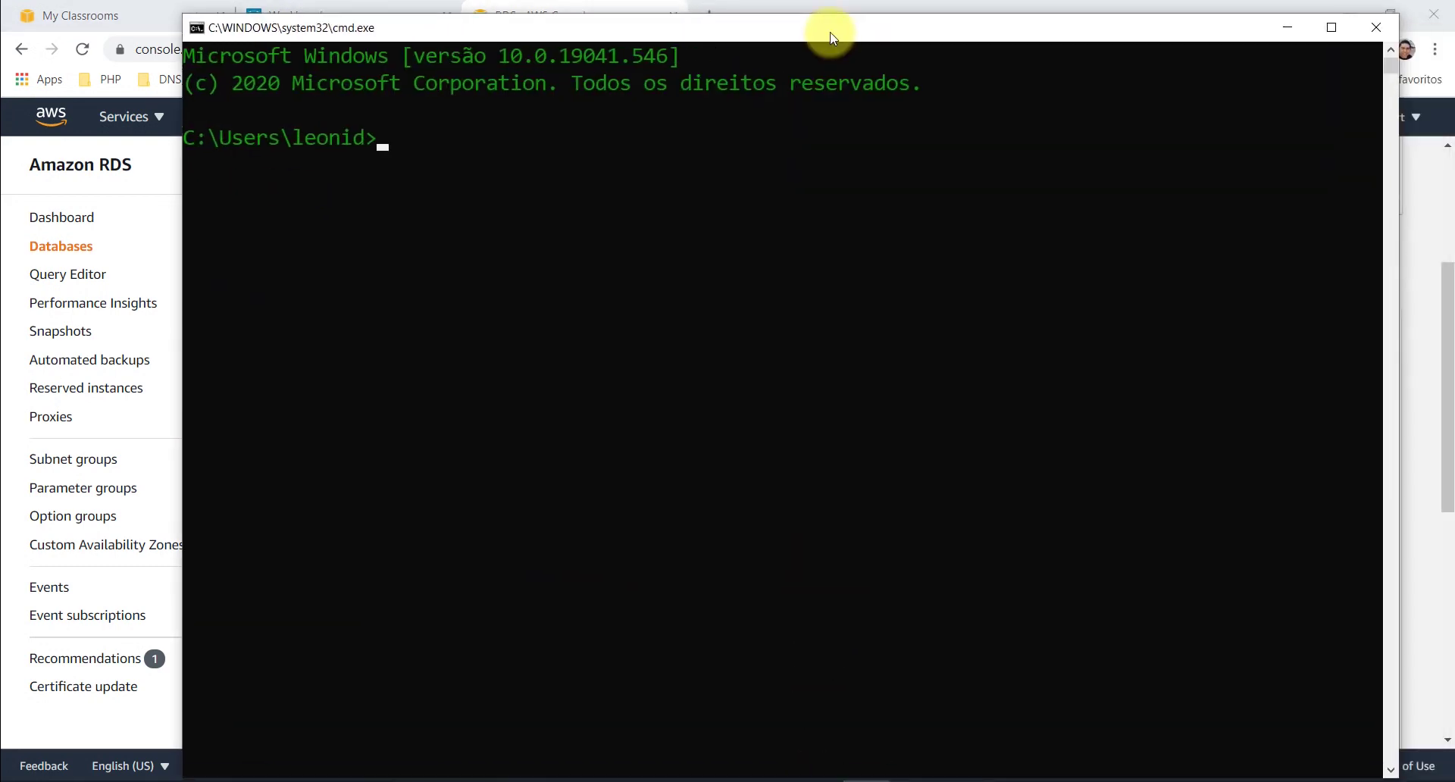
pyautogui.moveTo(182, 28); pyautogui.dragTo(373, 239)
pyautogui.moveTo(503, 258); pyautogui.dragTo(418, 57)
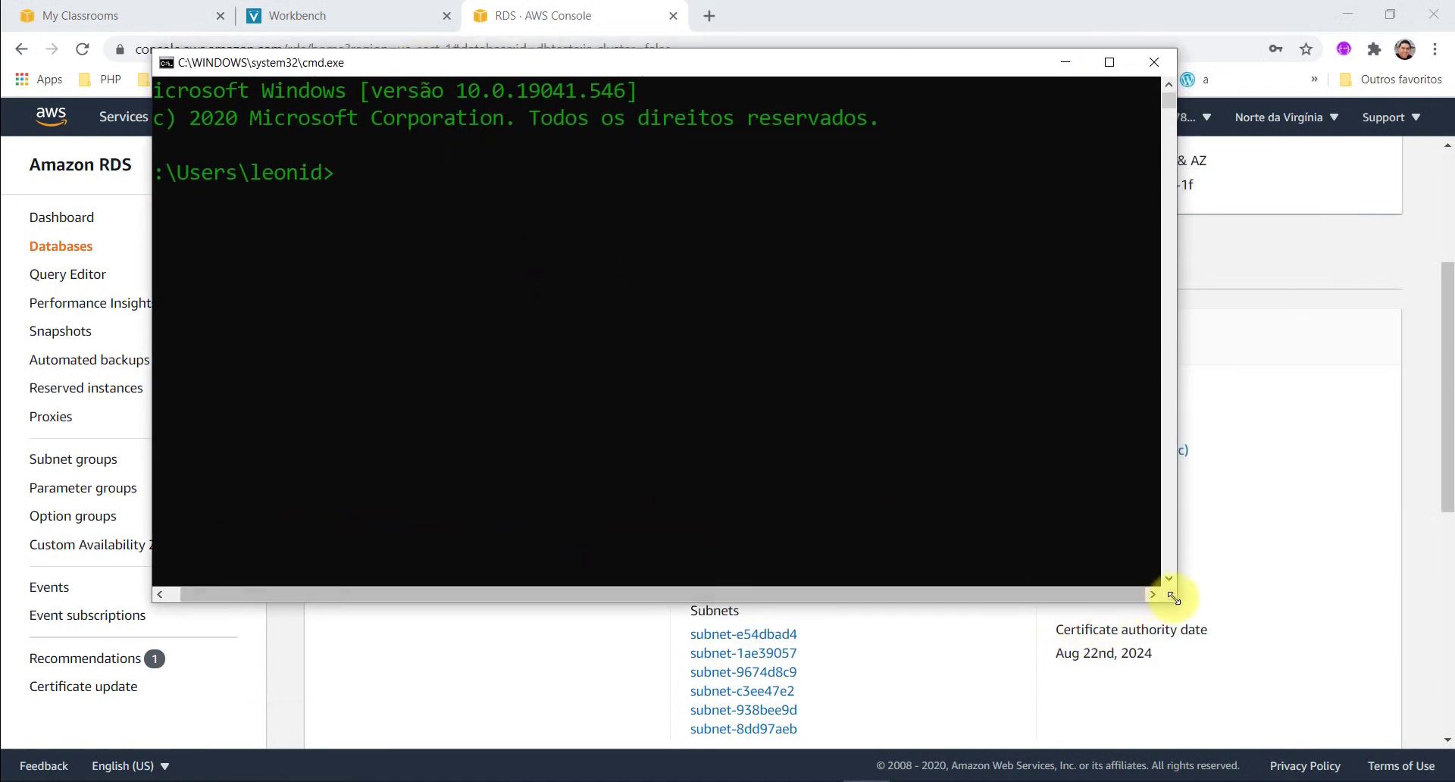
pyautogui.moveTo(1170, 597); pyautogui.dragTo(1216, 656)
# Ping the copied dbteste endpoint address from the Command Prompt.
pyautogui.click(715, 413)
pyautogui.write('ping')
pyautogui.hotkey('ctrl', 'v')
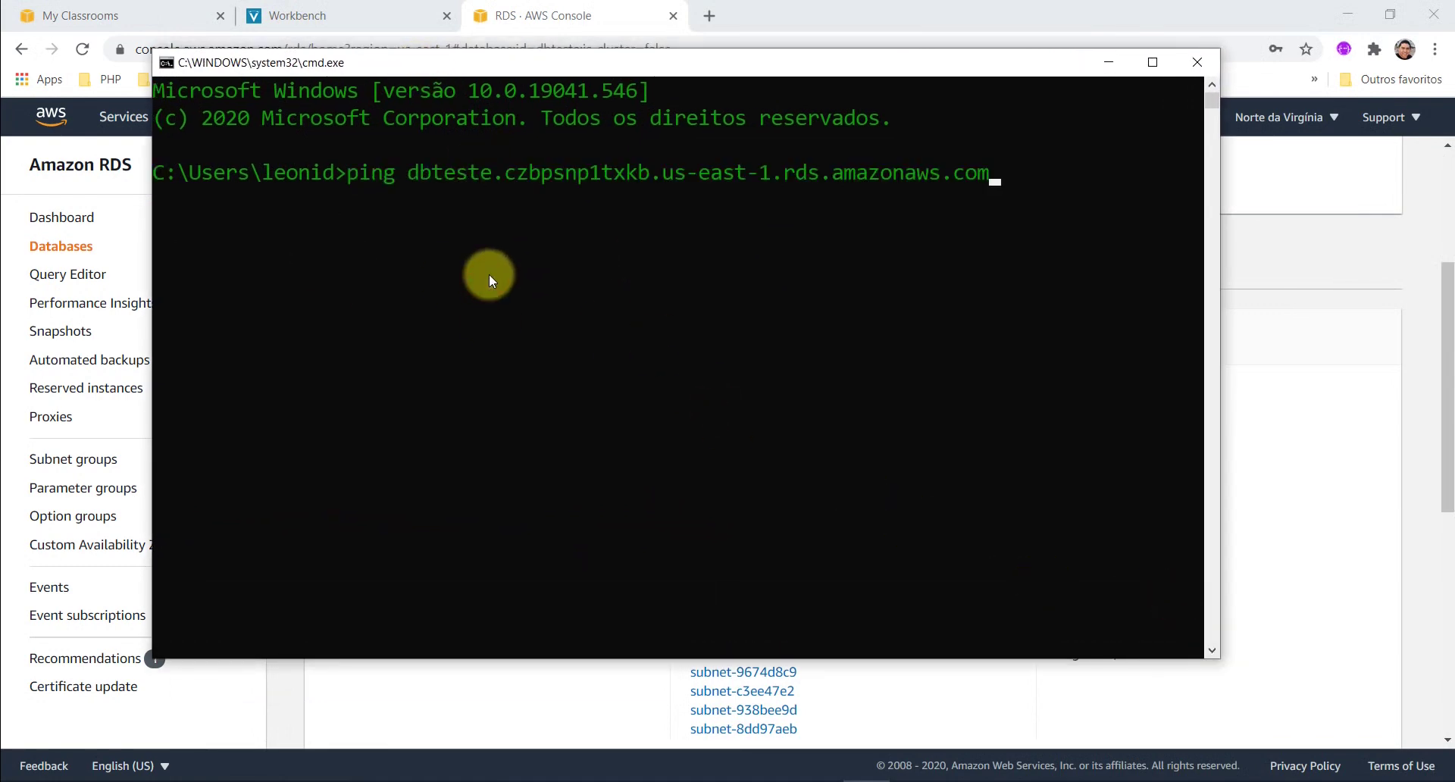
pyautogui.press('Return')
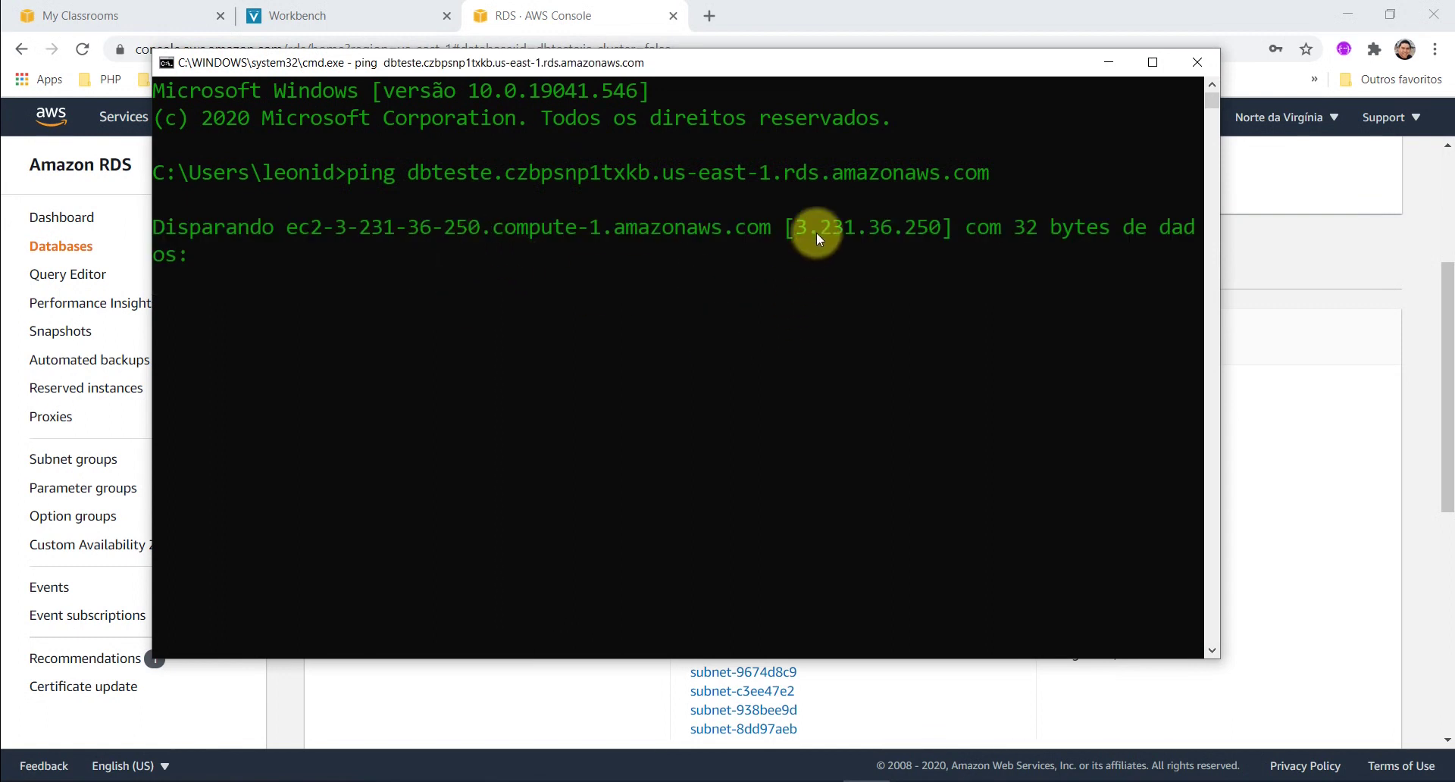
# Examine the IP address resolved for the endpoint in the ping output, clear the text selection and interrupt the ping.
pyautogui.moveTo(797, 229); pyautogui.dragTo(947, 233)
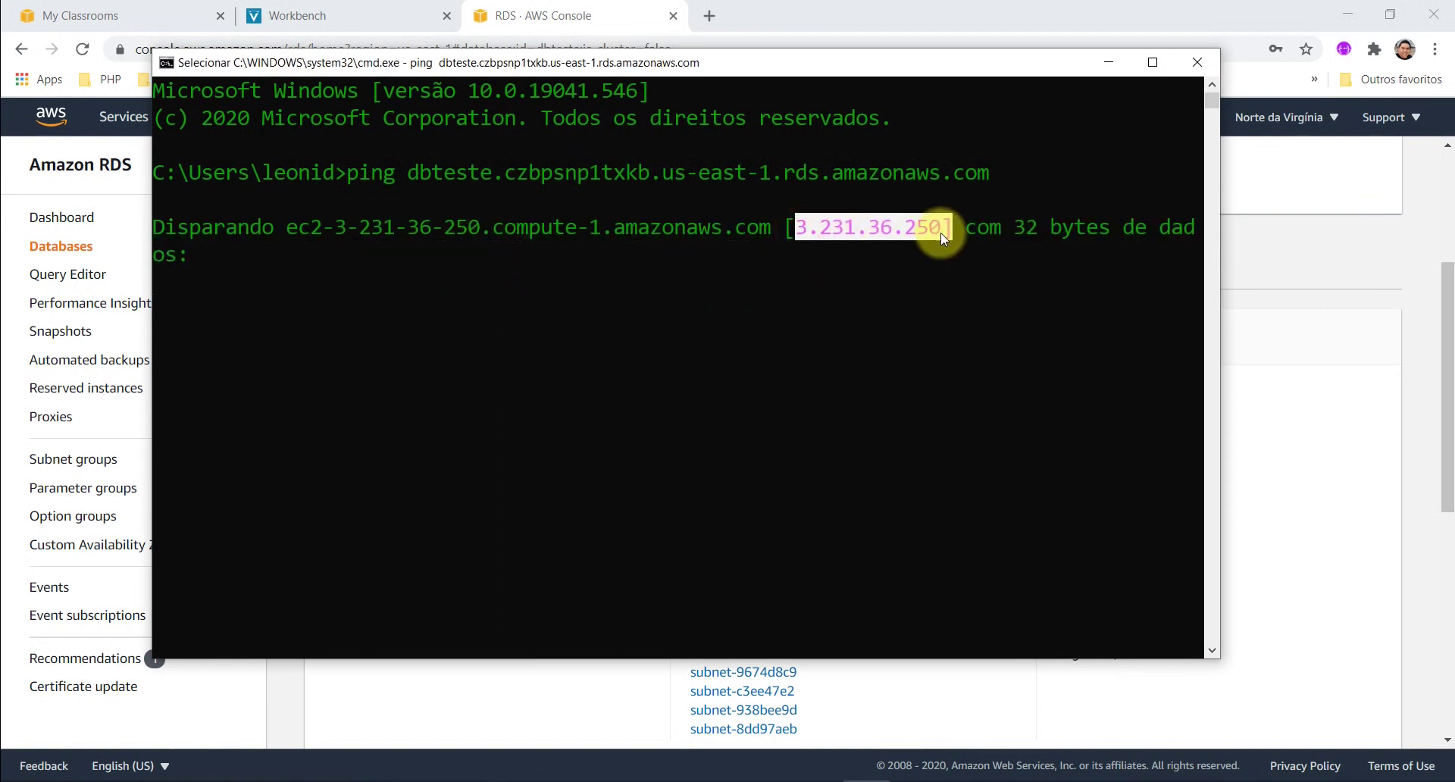
pyautogui.click(922, 294)
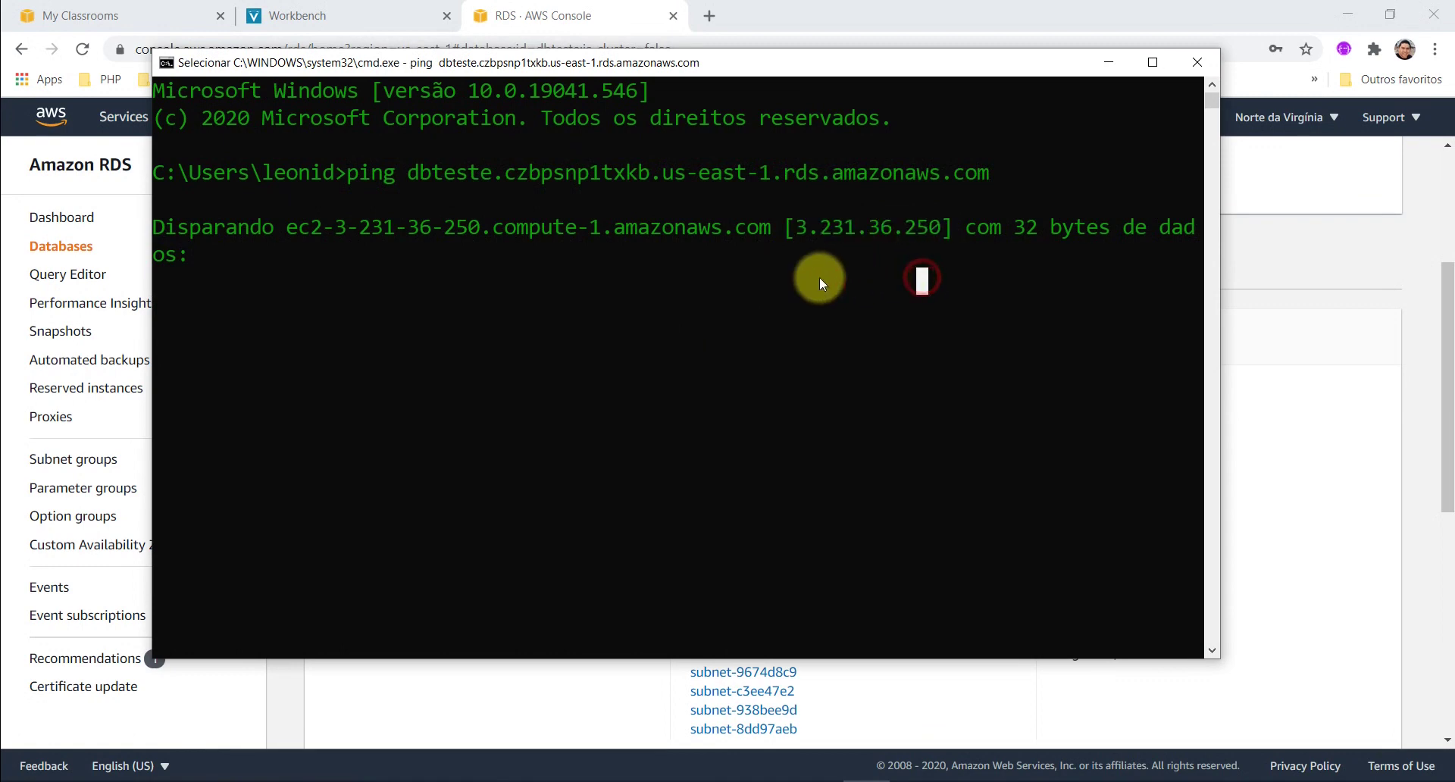
pyautogui.click(657, 310)
pyautogui.click(675, 332)
pyautogui.click(676, 332)
pyautogui.hotkey('ctrl', 'c')
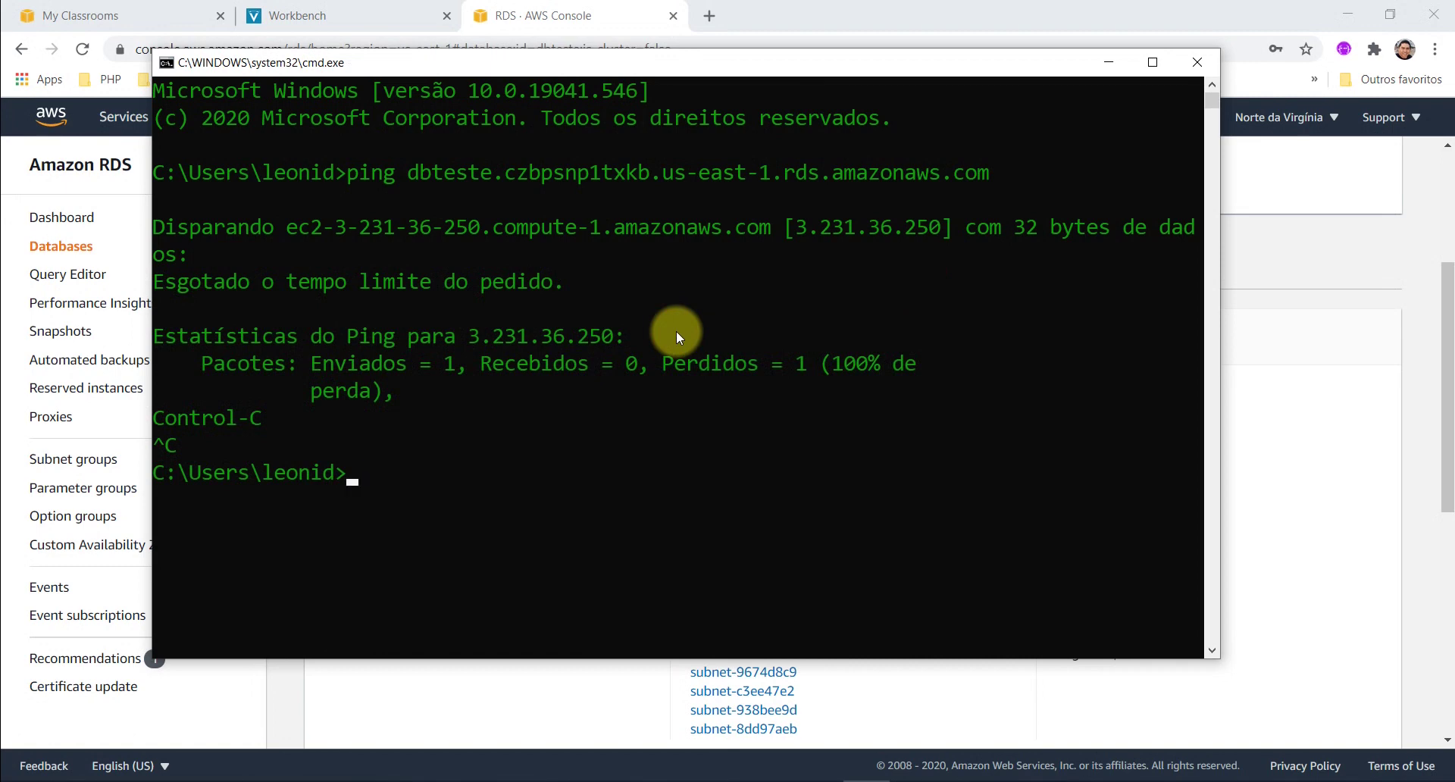
# Change the working directory to the drive root and into the xampp folder.
pyautogui.write('cd \\')
pyautogui.press('Return')
pyautogui.write('cd xampp')
pyautogui.press('Return')
pyautogui.press('Return')
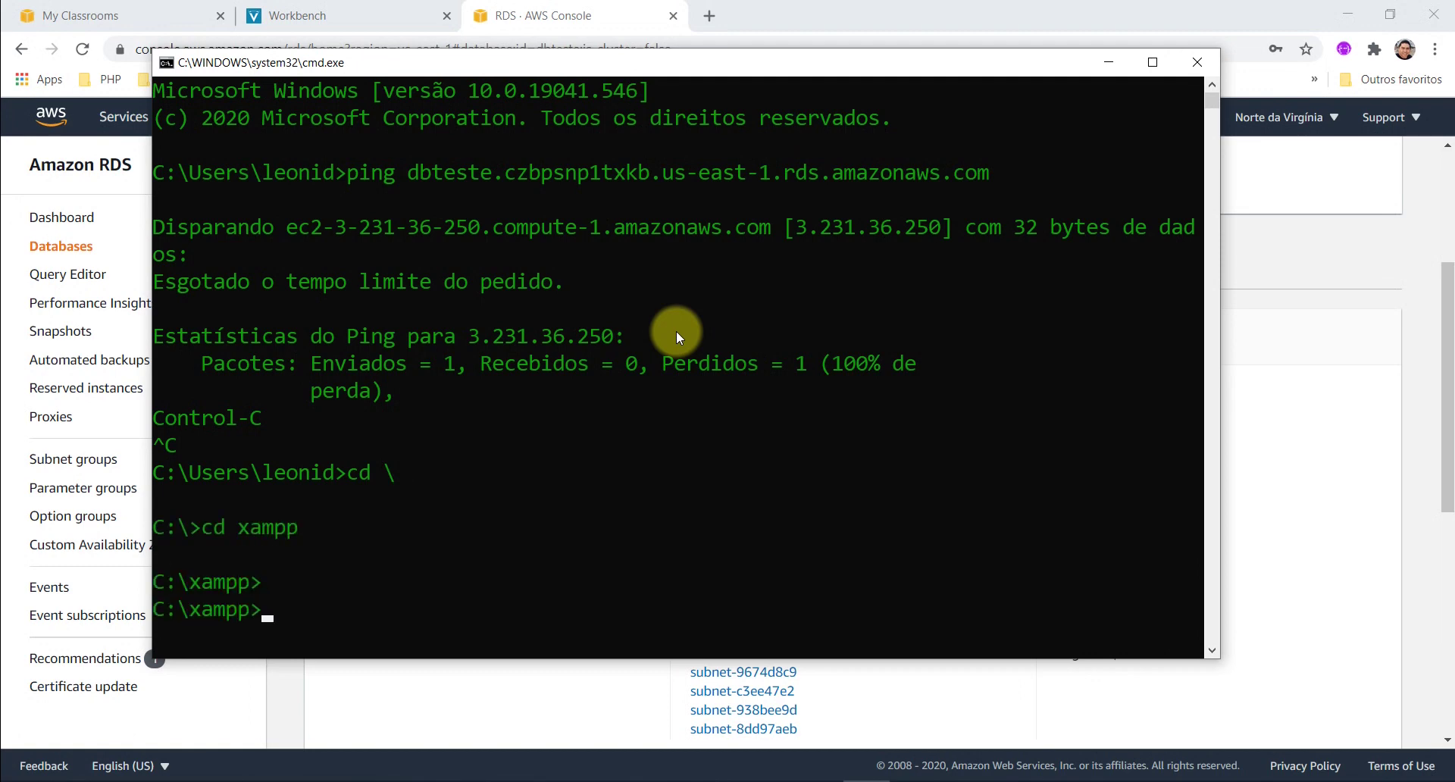
# Clear the Command Prompt screen with cls and add a few blank prompt lines.
pyautogui.write('cl')
pyautogui.press('Return')
pyautogui.write('cls')
pyautogui.press('Return')
pyautogui.press('Return')
pyautogui.press('Return')
pyautogui.press('Return')
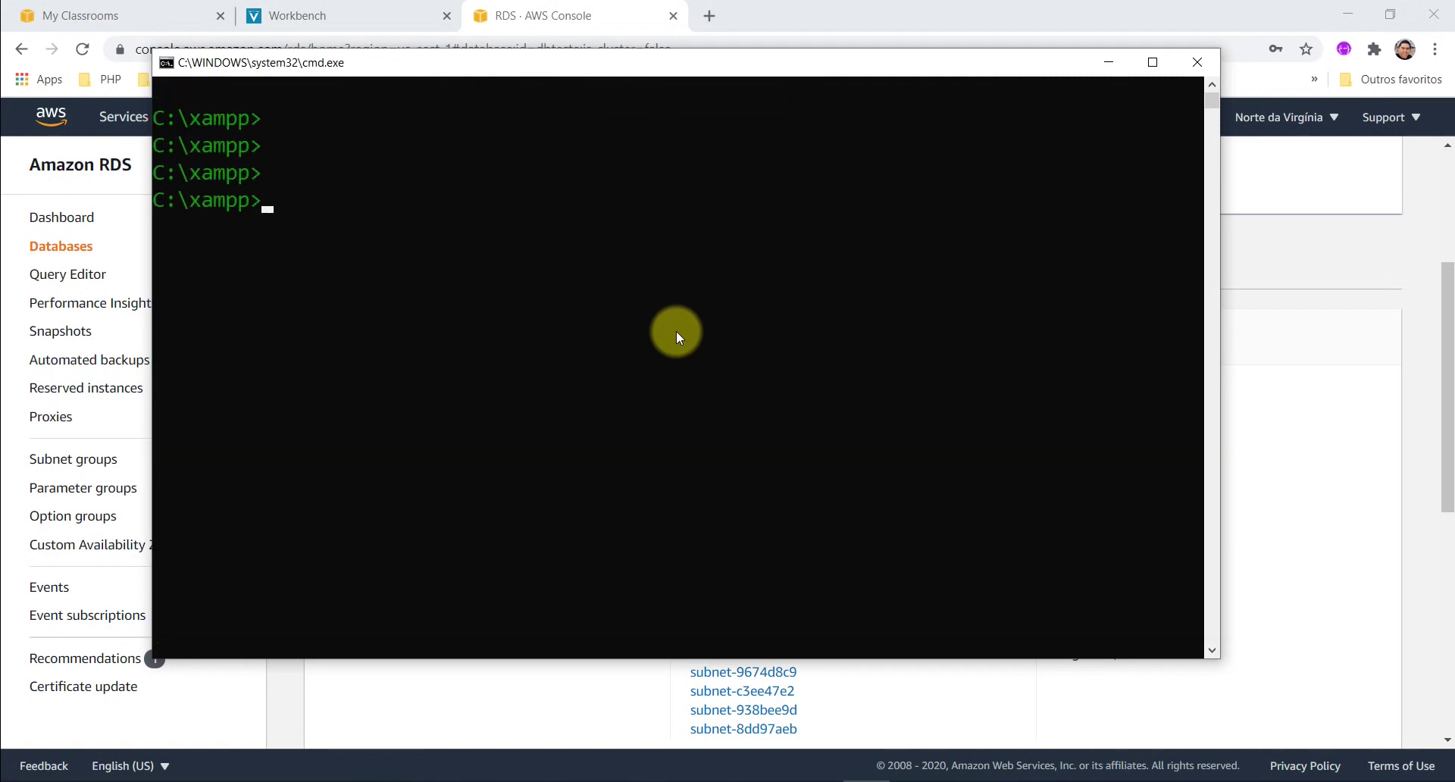
# Change the working directory to the bin folder inside xampp's mysql folder.
pyautogui.write('cd mysql')
pyautogui.press('Return')
pyautogui.write('cd bin')
pyautogui.press('Return')
# Start writing the MySQL client command as "mysql -h", leaving it ready for the host address.
pyautogui.write('mysq')
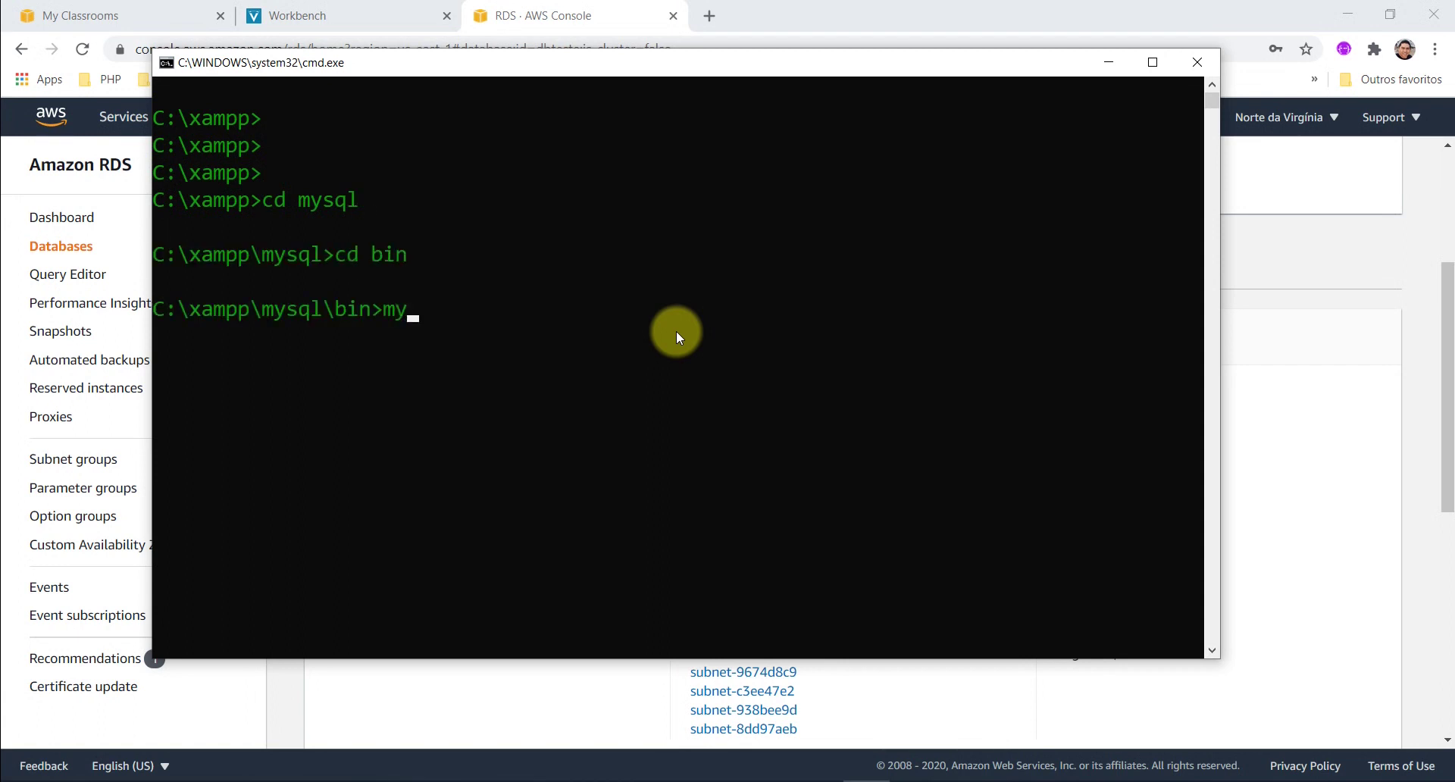
pyautogui.press('BackSpace')
pyautogui.press('BackSpace')
pyautogui.write('sql -u')
pyautogui.press('BackSpace')
pyautogui.write('h')
# Switch to the RDS console in the browser and copy the full dbteste endpoint address again.
pyautogui.click(1311, 295)
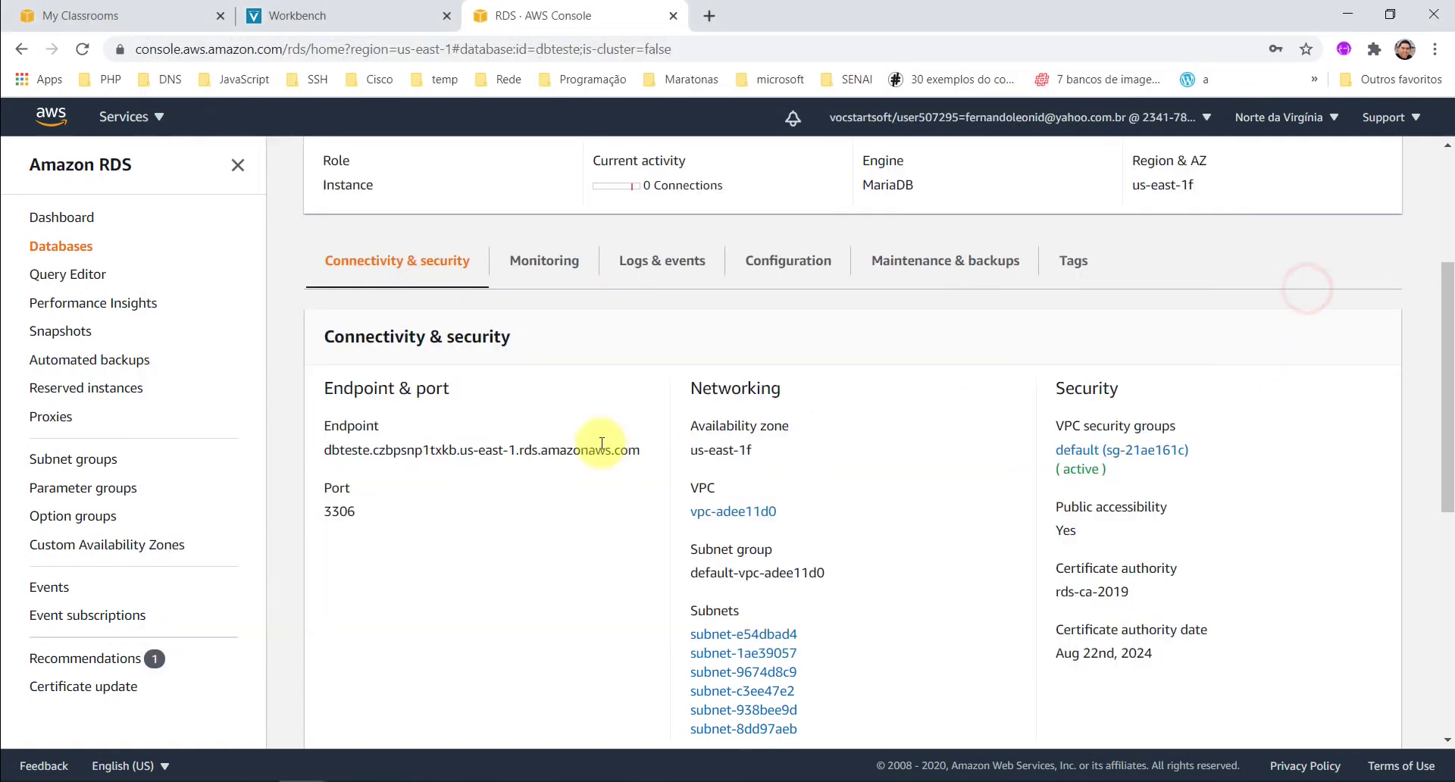
pyautogui.moveTo(640, 450); pyautogui.dragTo(326, 450)
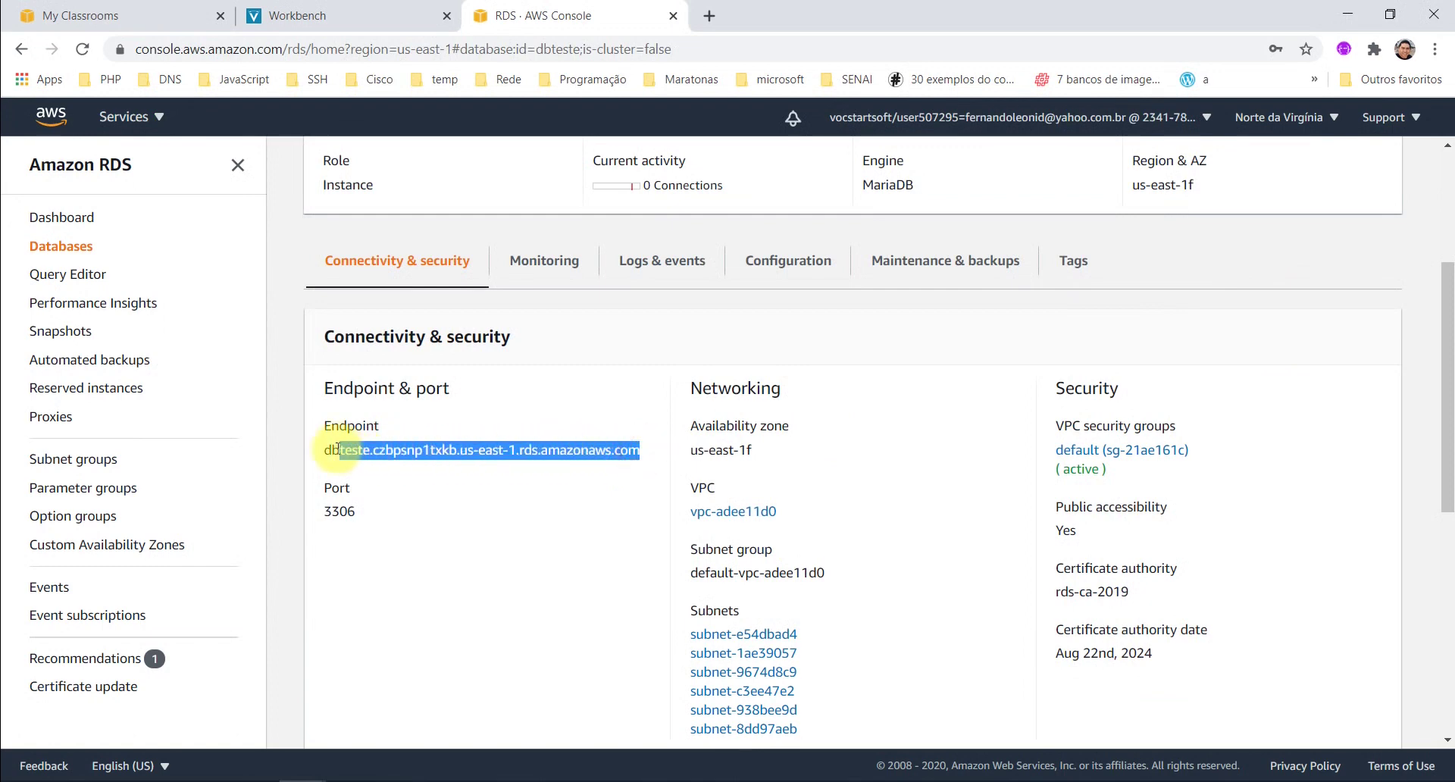
pyautogui.rightClick(330, 448)
pyautogui.click(375, 455)
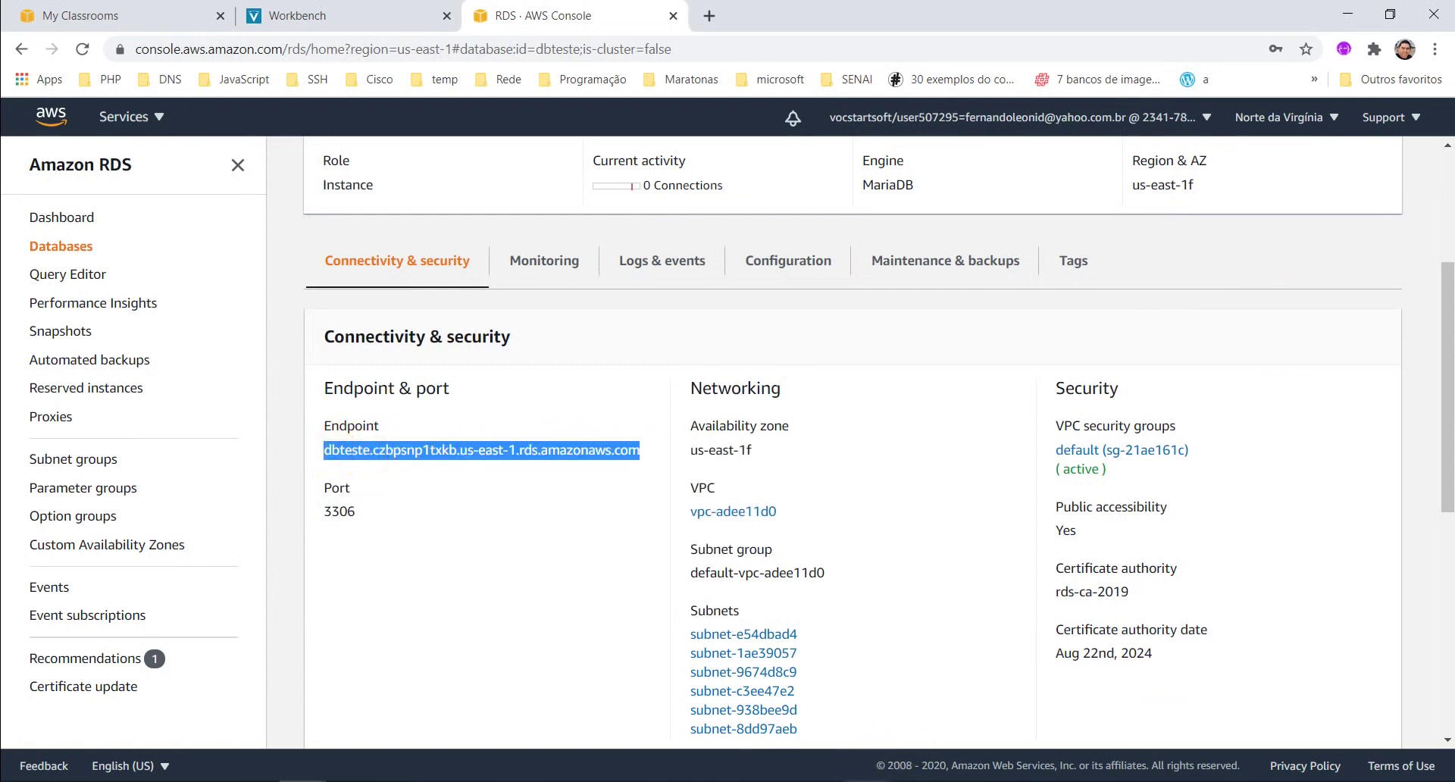
# Back in the Command Prompt, complete the mysql command with the copied endpoint and "-u admin -p", run it and enter the account password.
pyautogui.hotkey('alt', 'Tab')
pyautogui.hotkey('ctrl', 'v')
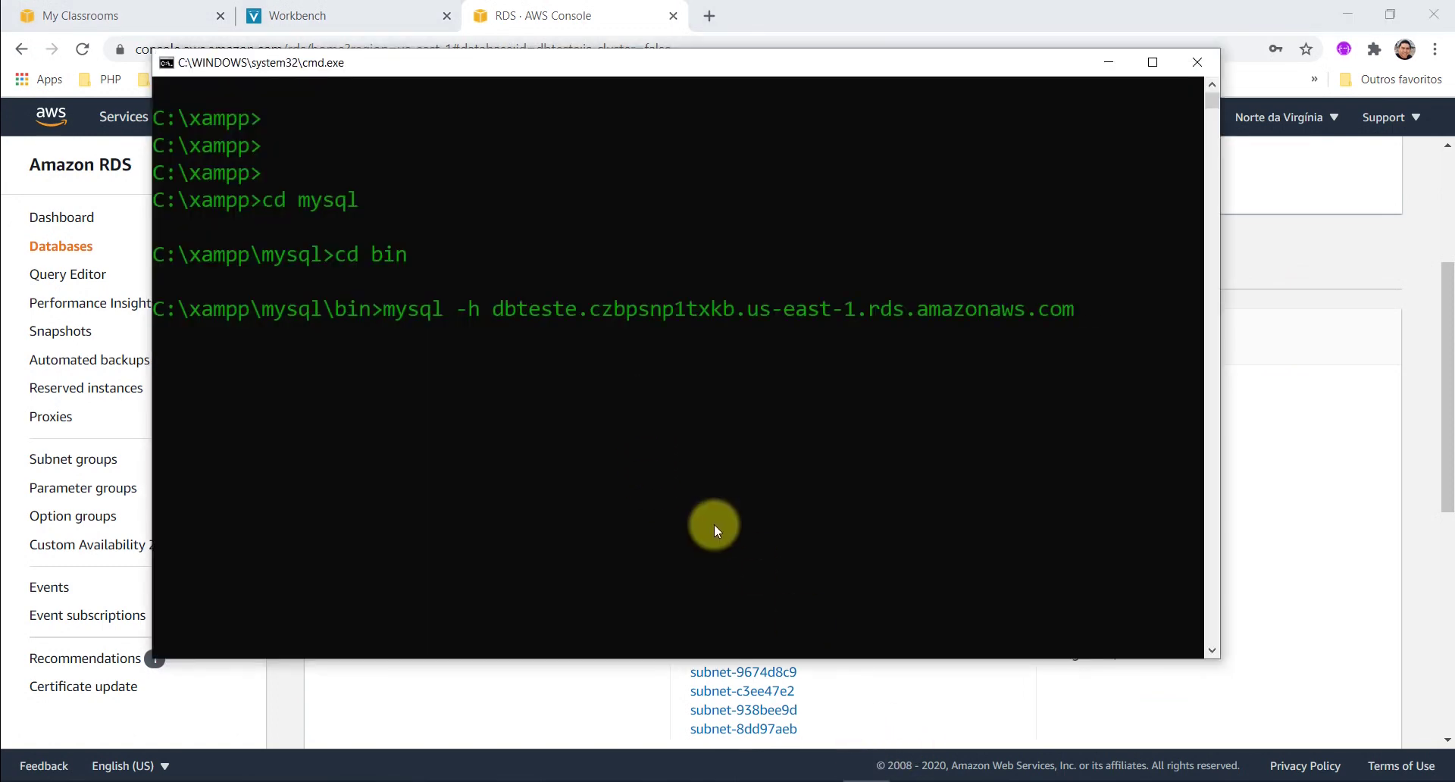
pyautogui.write('-u admin -p')
pyautogui.press('Return')
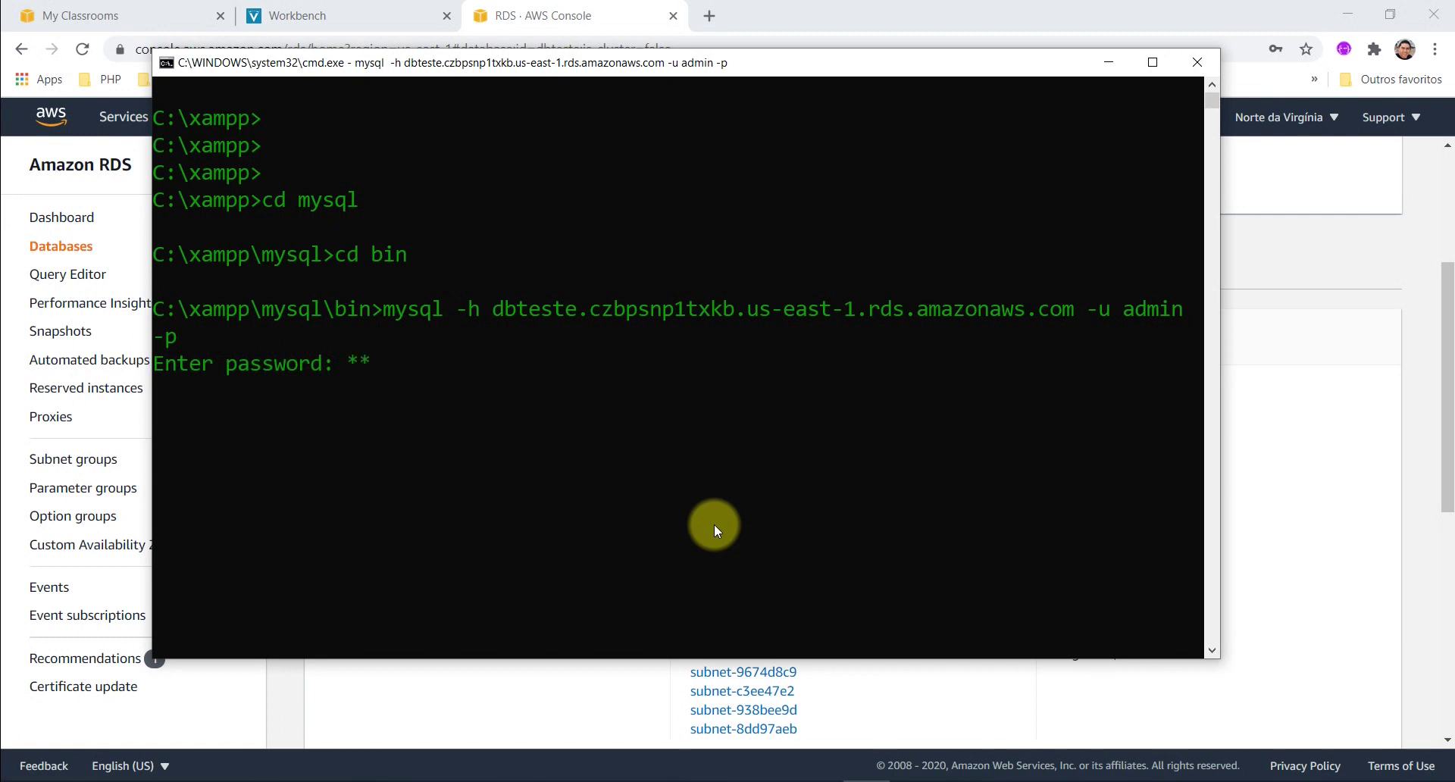
pyautogui.write('*********')
pyautogui.press('Return')
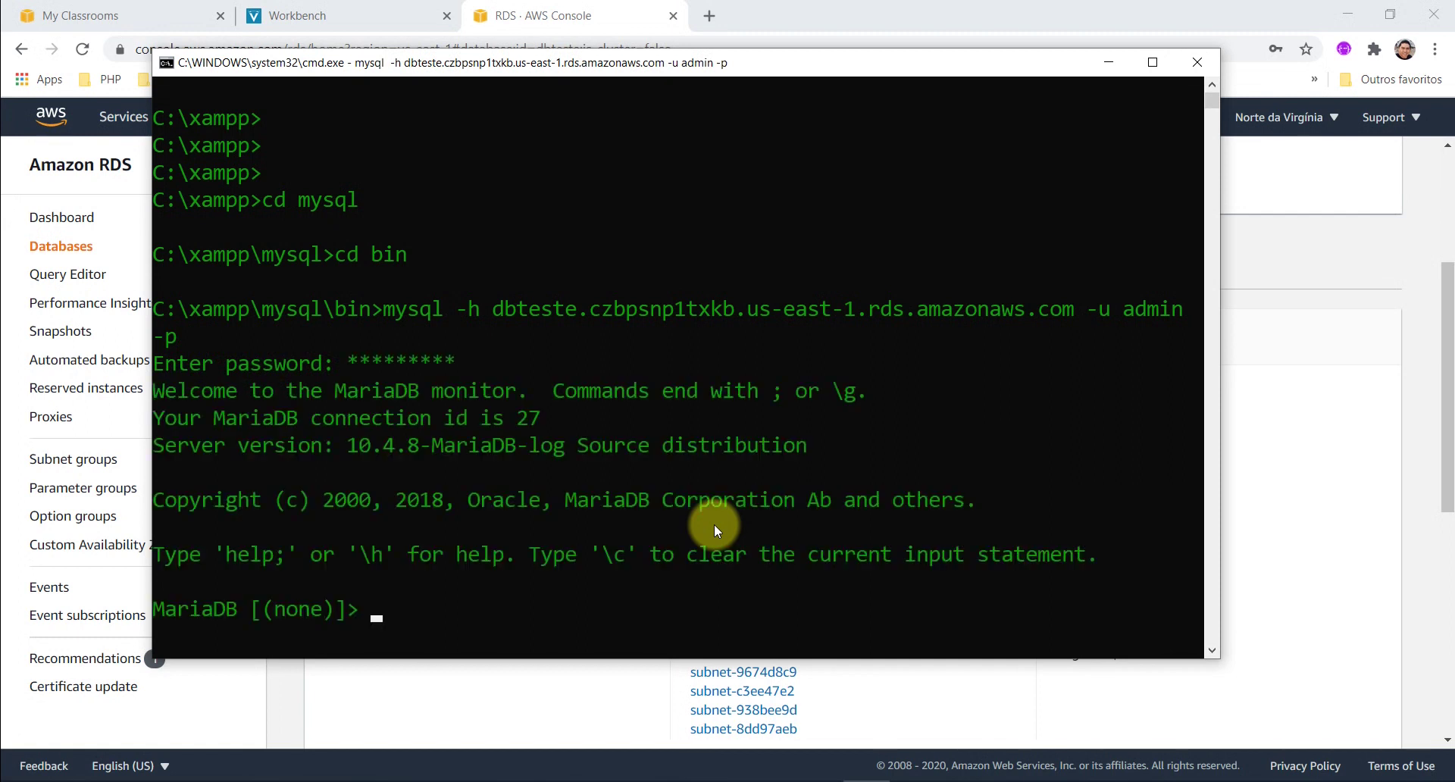
# Shift the Command Prompt window slightly and list the server's databases with "show databases;".
pyautogui.moveTo(422, 73); pyautogui.dragTo(403, 38)
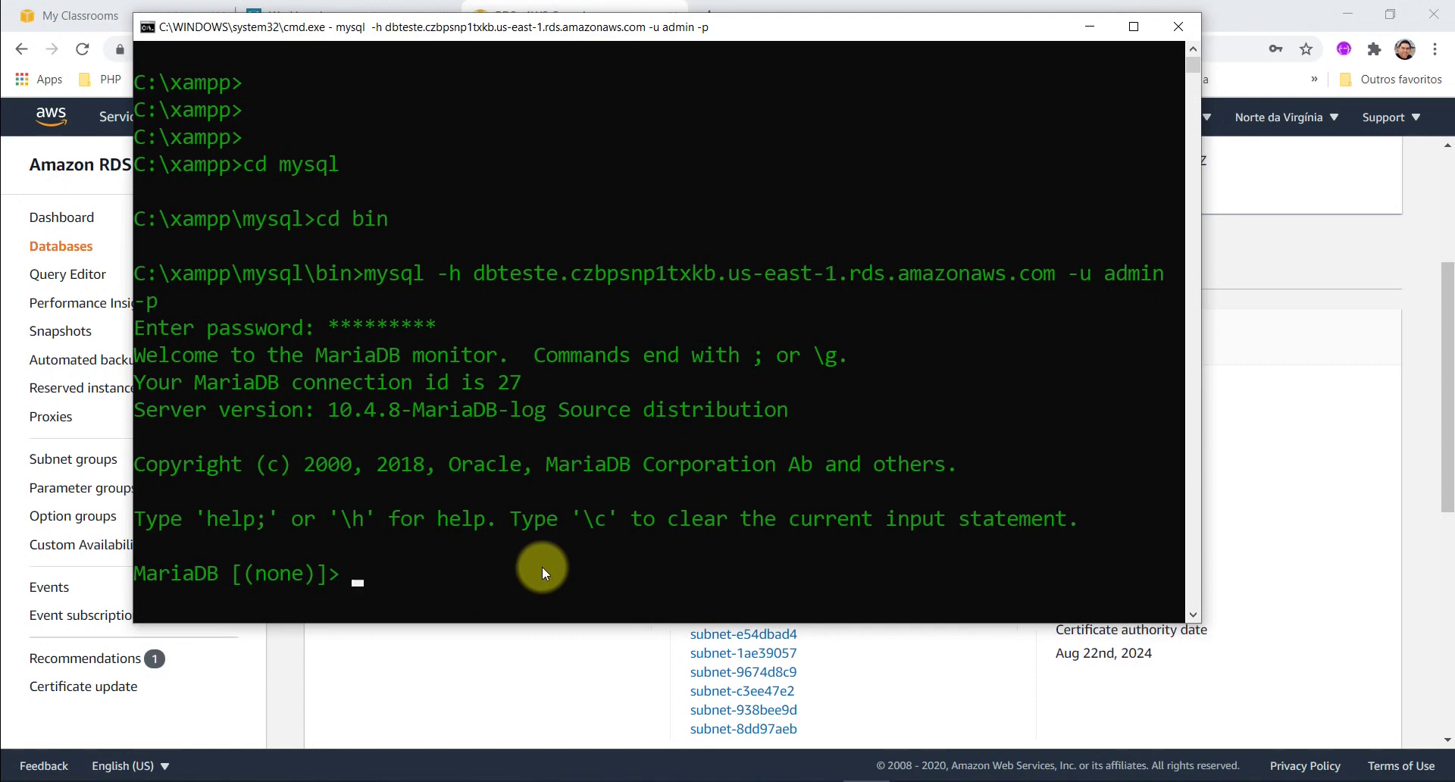
pyautogui.write('show databases;')
pyautogui.press('Return')
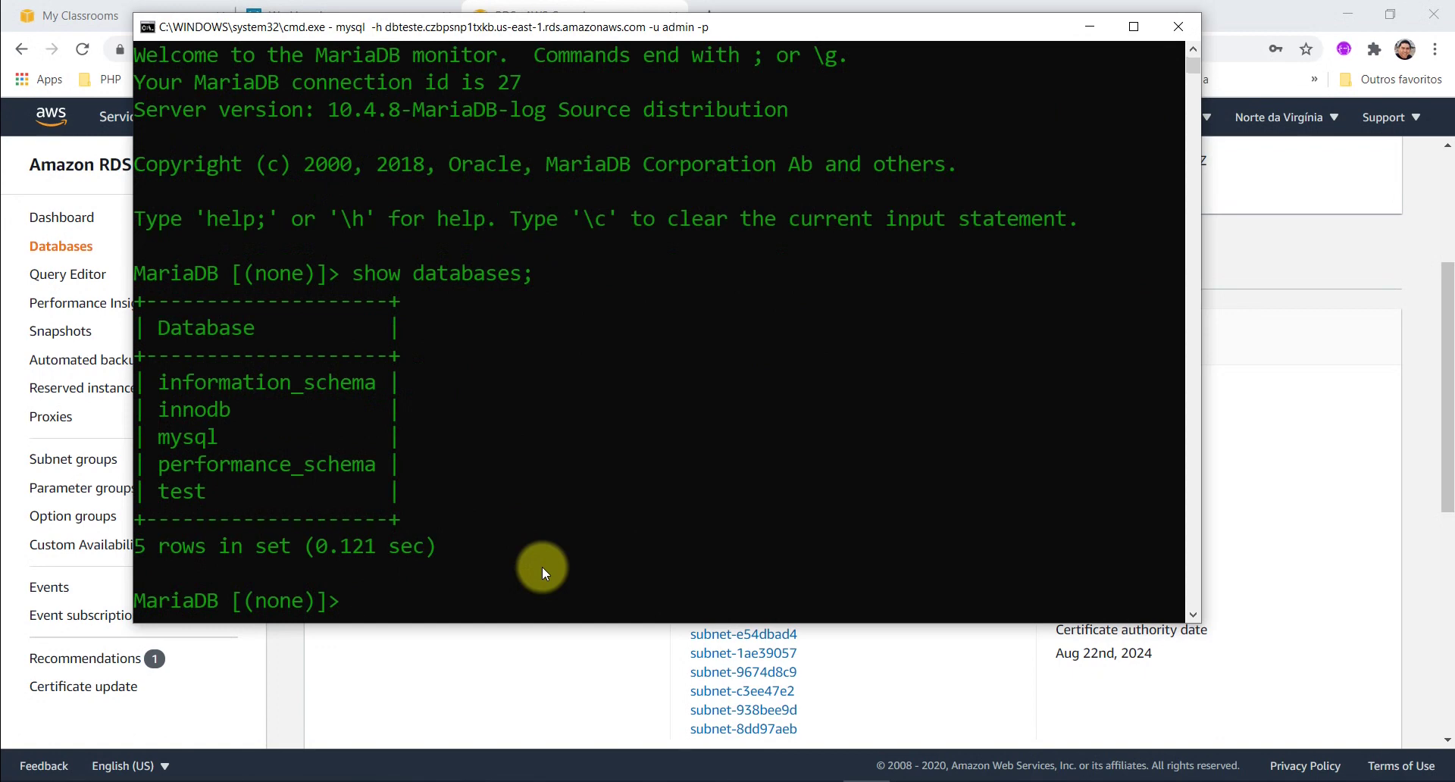